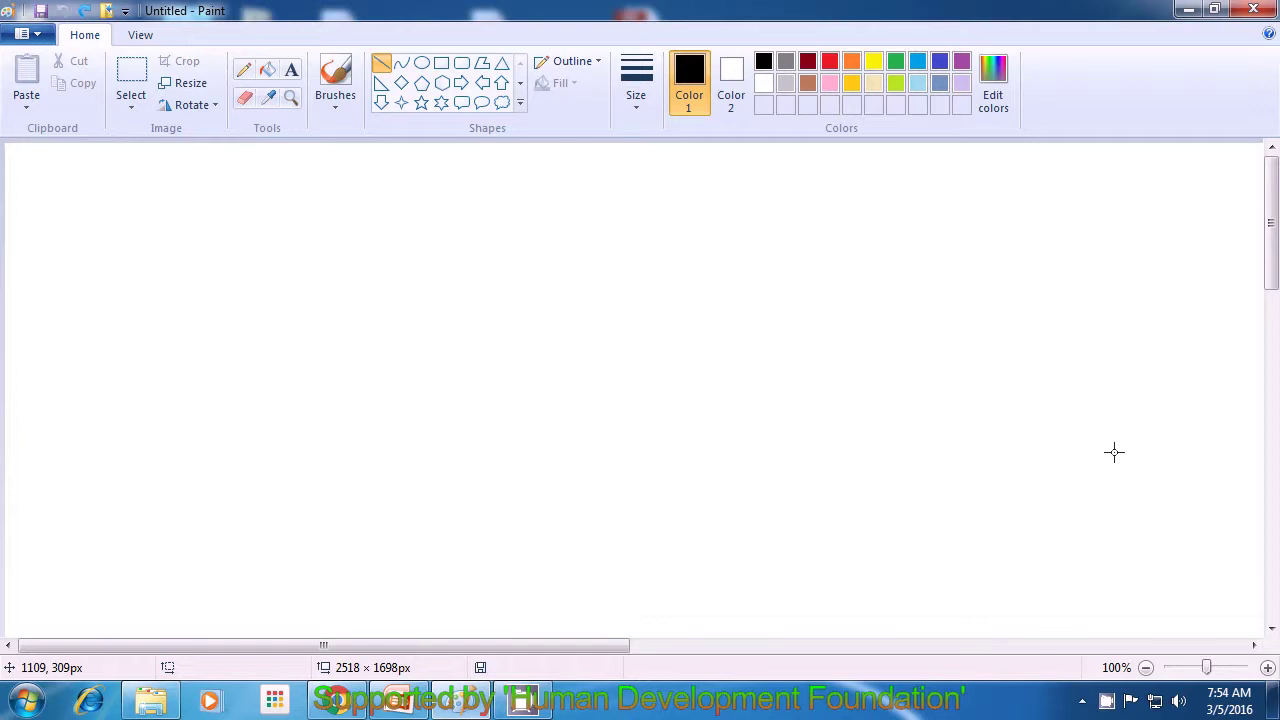
Draw three black horizontal lines one below the other in the upper part of the canvas, each longer than the one above
drag(407, 213, 898, 217)
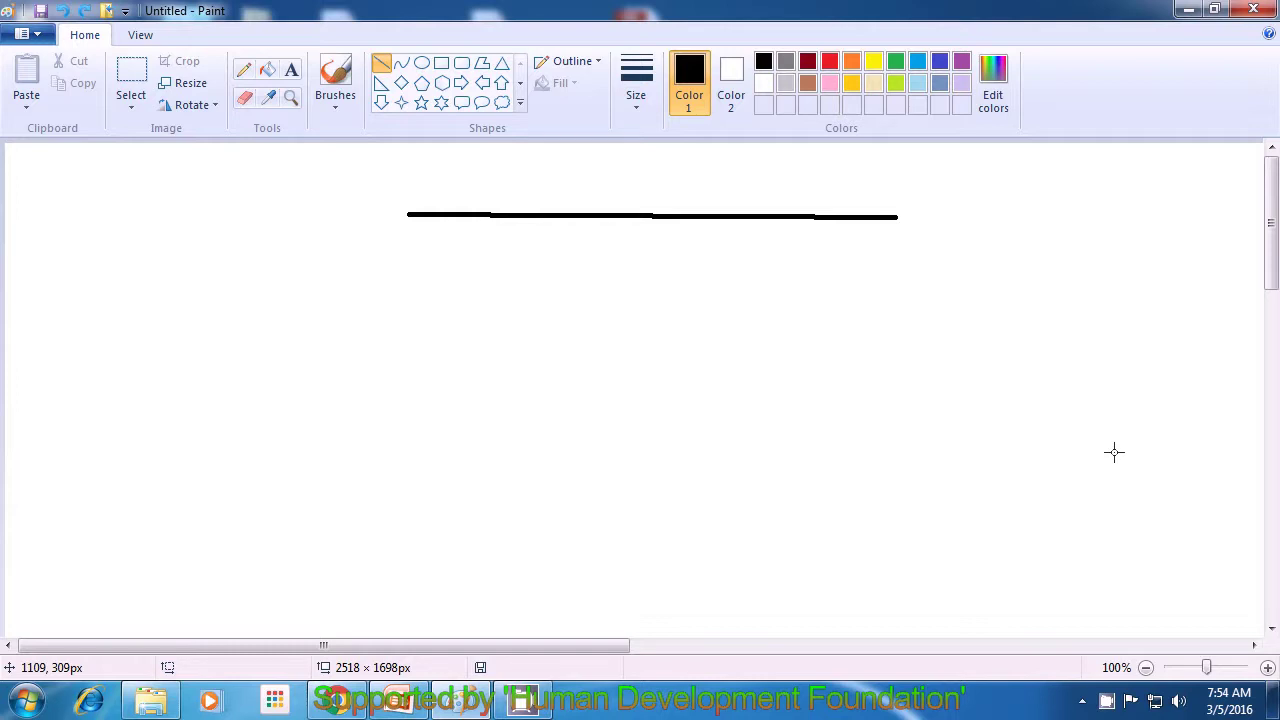
drag(391, 272, 933, 270)
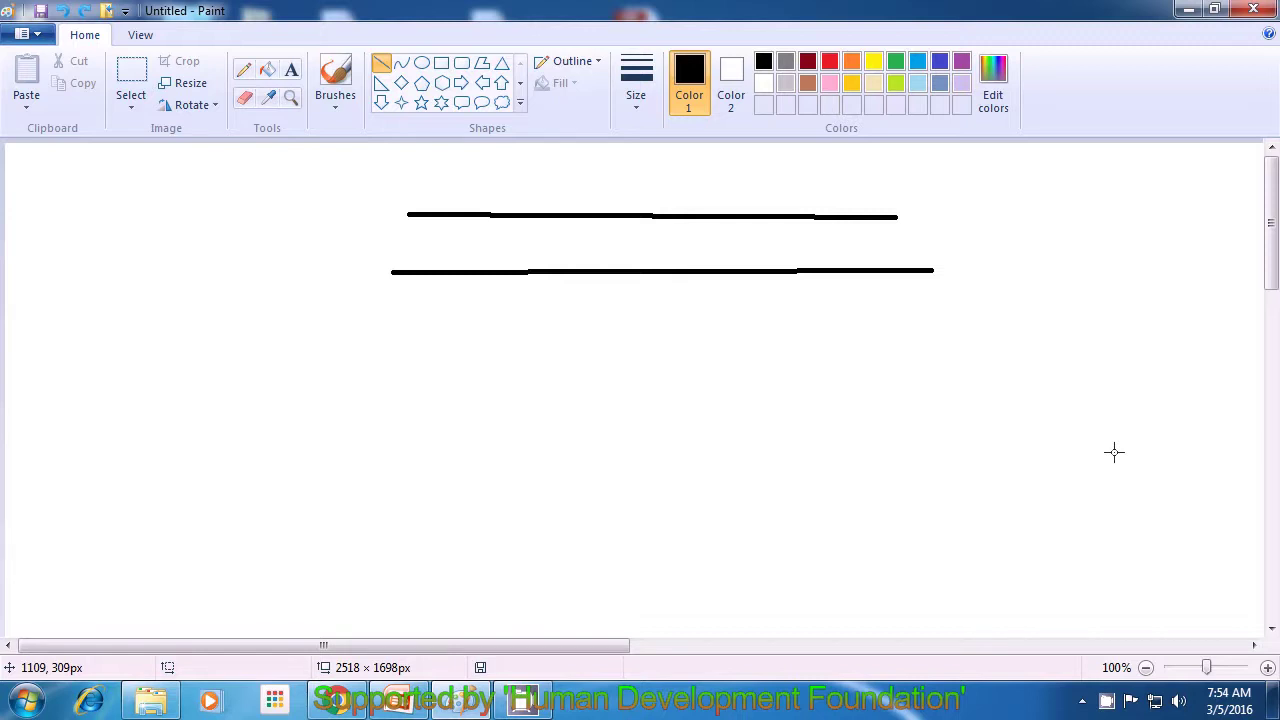
drag(341, 325, 991, 325)
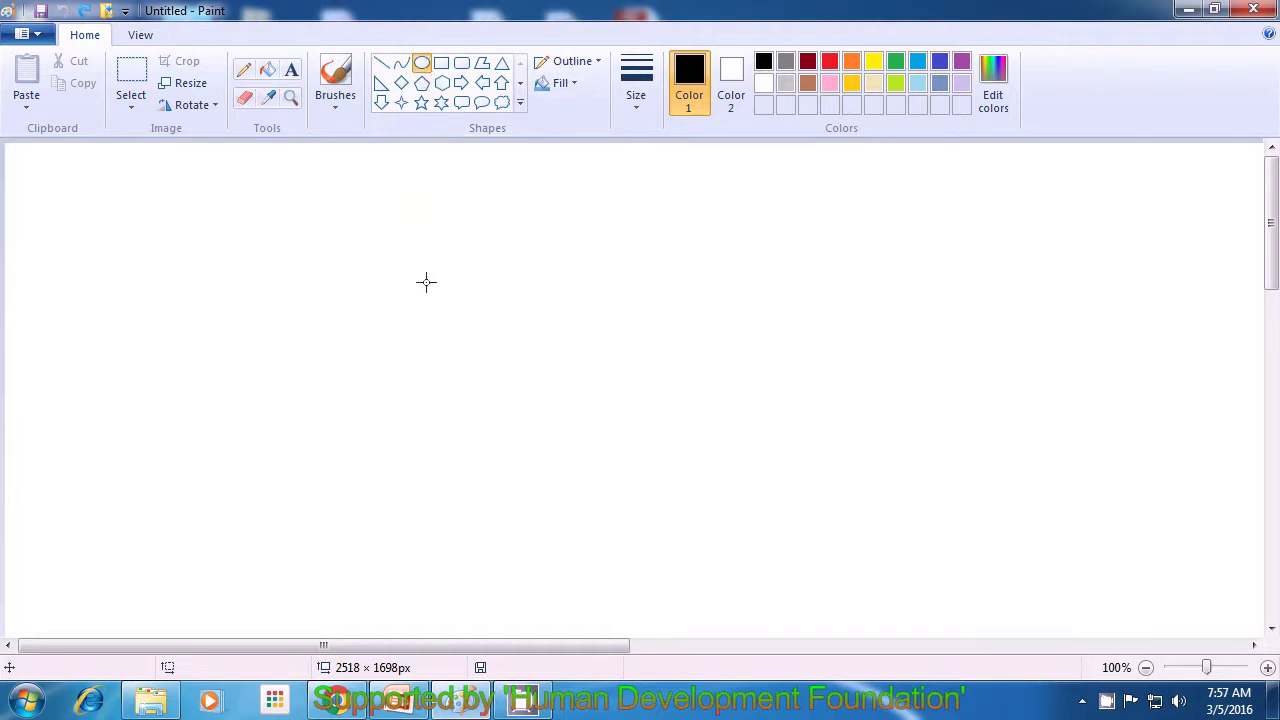
Draw a small black circle outline in the upper part of the blank canvas
drag(426, 285, 468, 332)
click(504, 330)
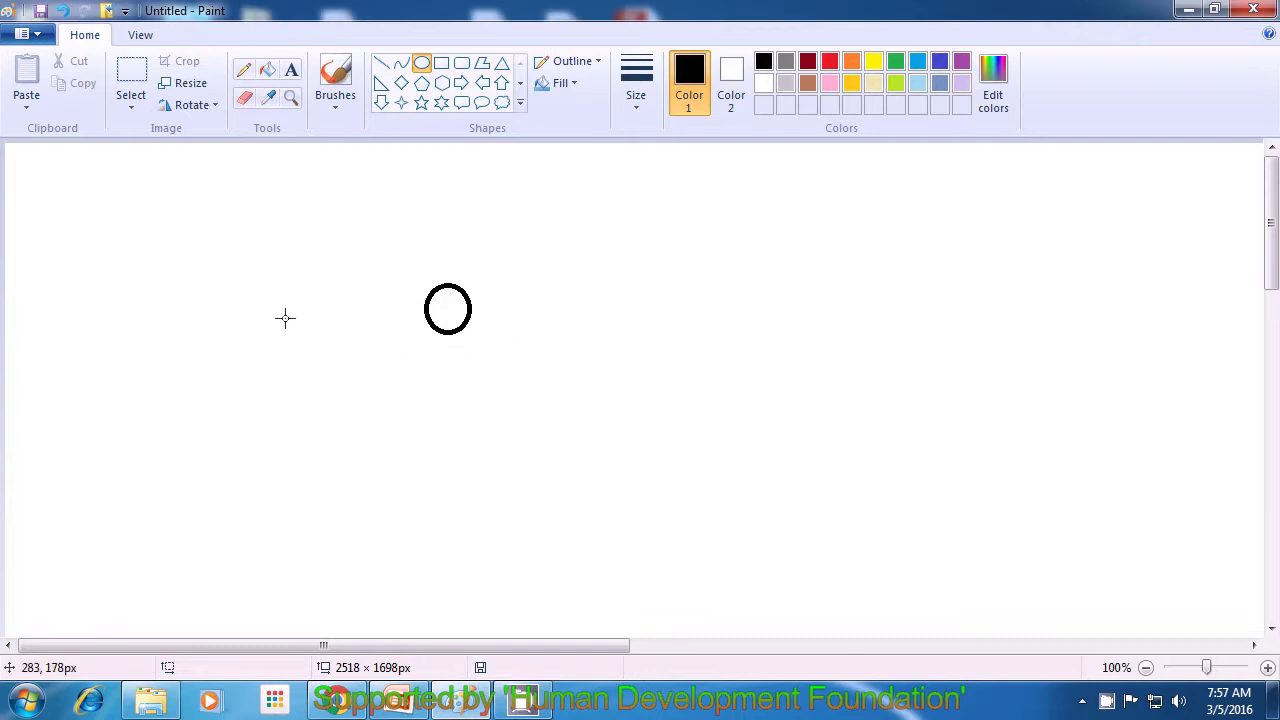
Copy the small circle with a rectangular selection about 123 × 110 px and place the pasted copy diagonally below and right of the original
click(132, 110)
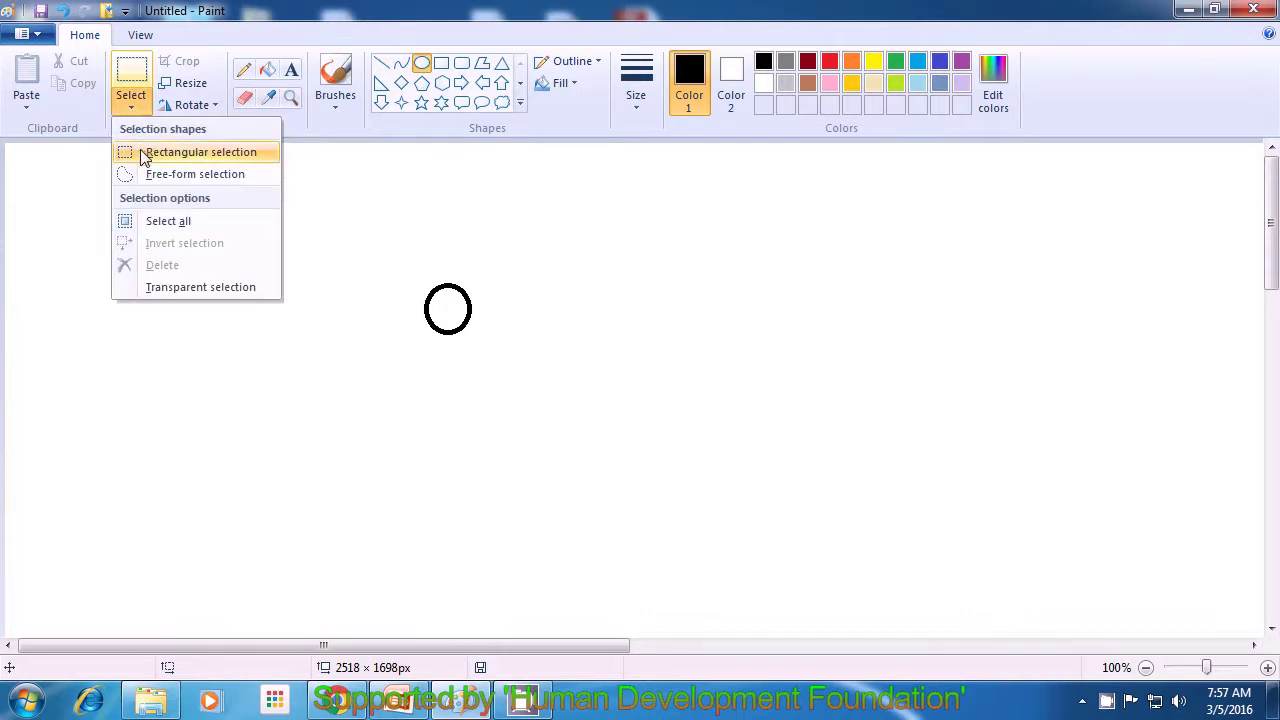
click(141, 154)
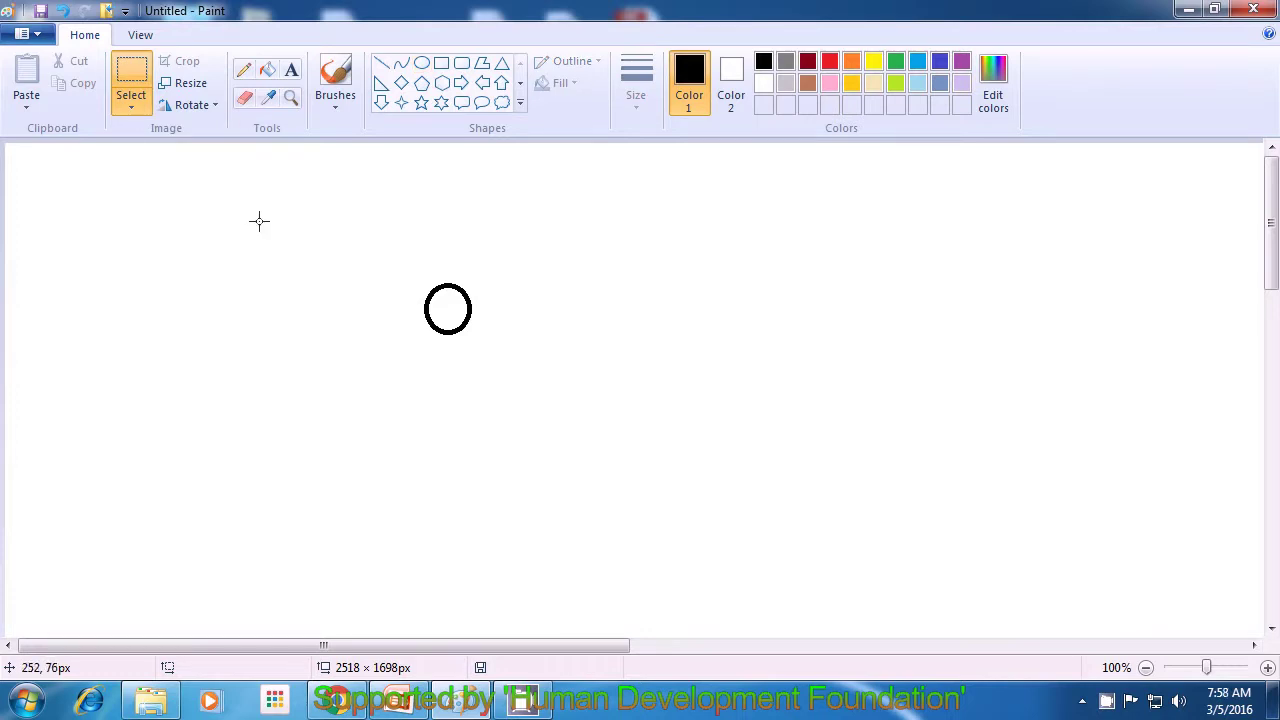
click(380, 260)
drag(380, 260, 503, 369)
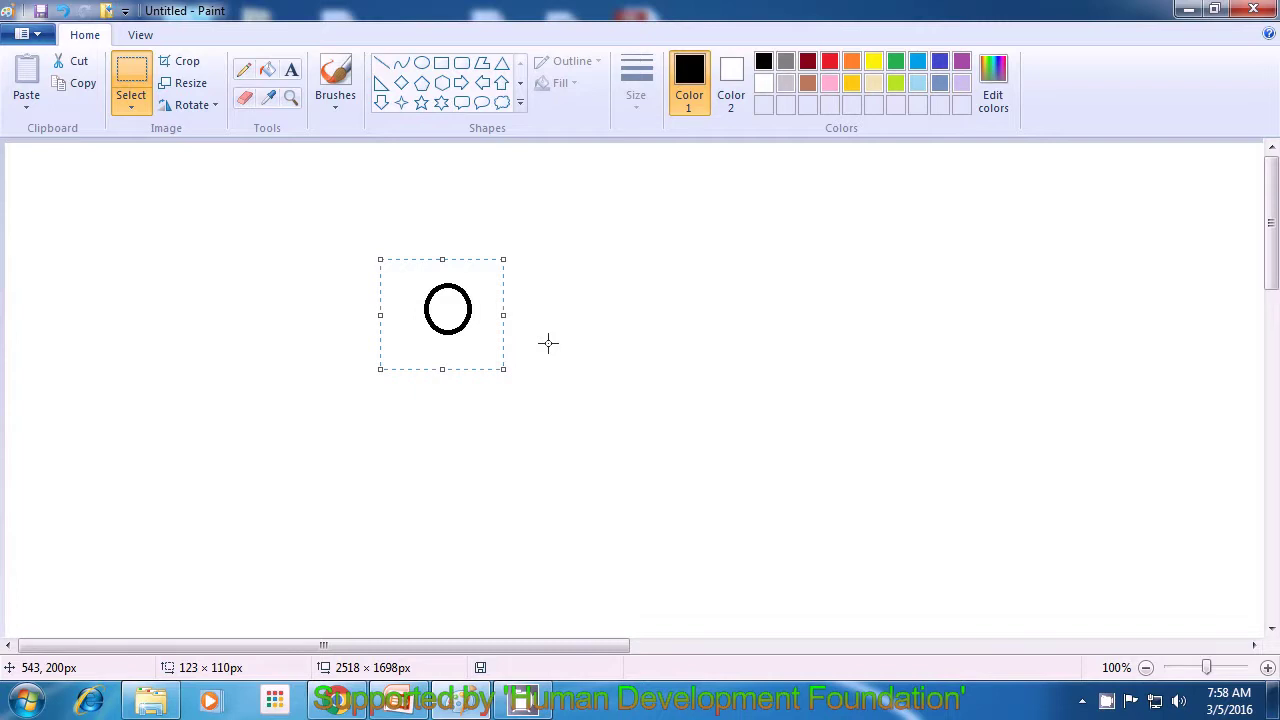
key(ctrl+c)
key(ctrl+v)
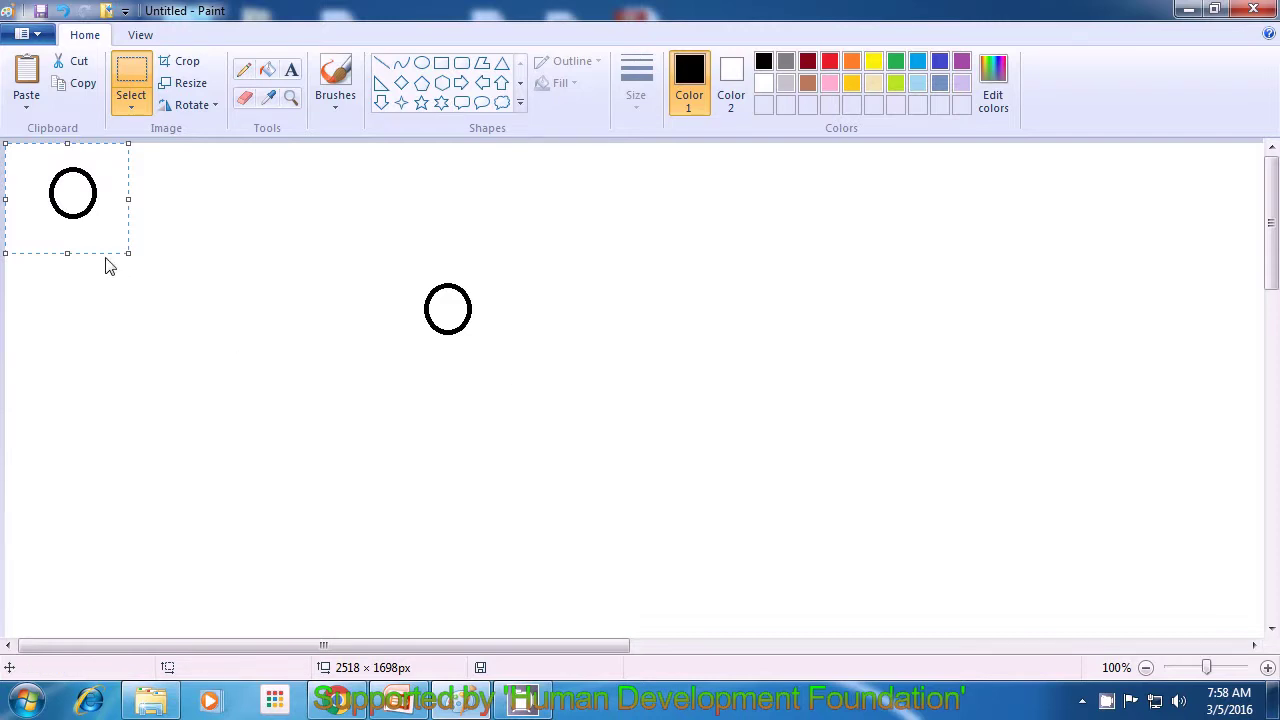
mouse_move(77, 237)
mouse_down()
mouse_move(131, 477)
mouse_move(283, 583)
mouse_move(965, 626)
mouse_move(1131, 577)
mouse_move(1073, 360)
mouse_move(1025, 275)
mouse_move(828, 289)
mouse_move(725, 443)
mouse_move(723, 488)
mouse_move(691, 506)
mouse_move(665, 508)
mouse_move(525, 414)
mouse_move(483, 366)
mouse_up()
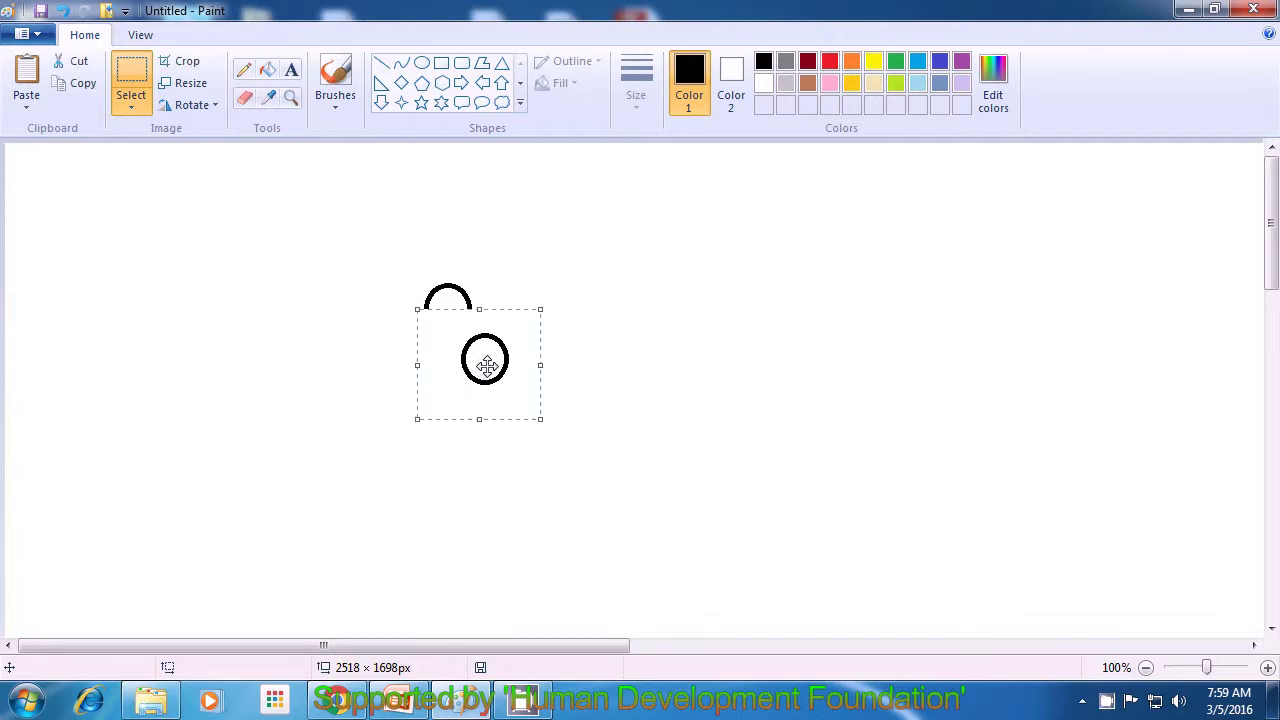
drag(486, 366, 486, 357)
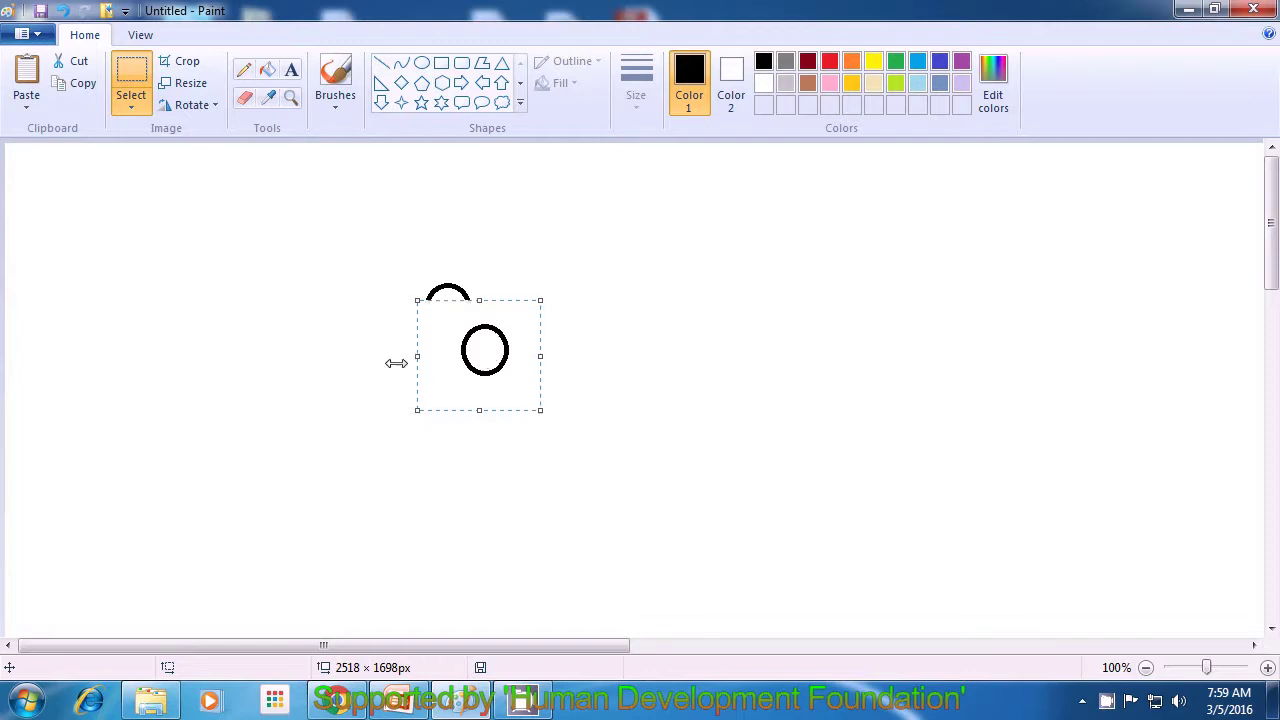
Turn on transparent selection so the copy's white background stops covering the original circle, and deselect the copy
click(131, 110)
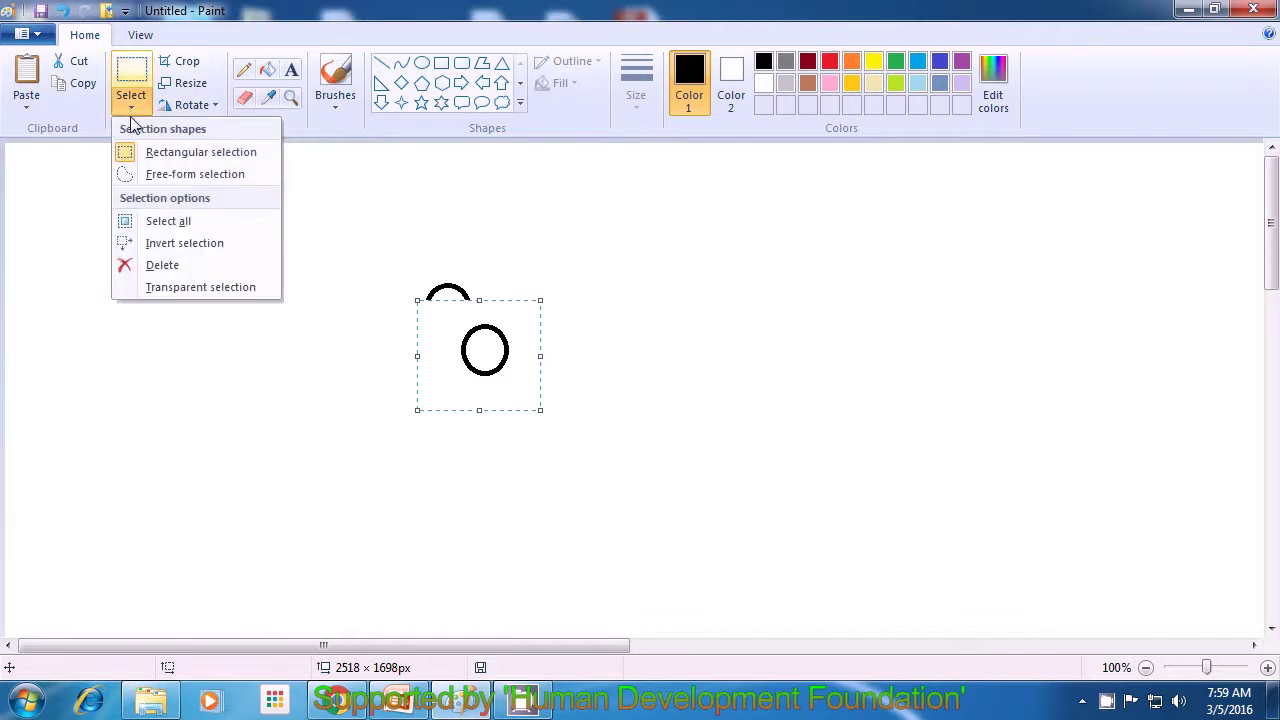
click(182, 288)
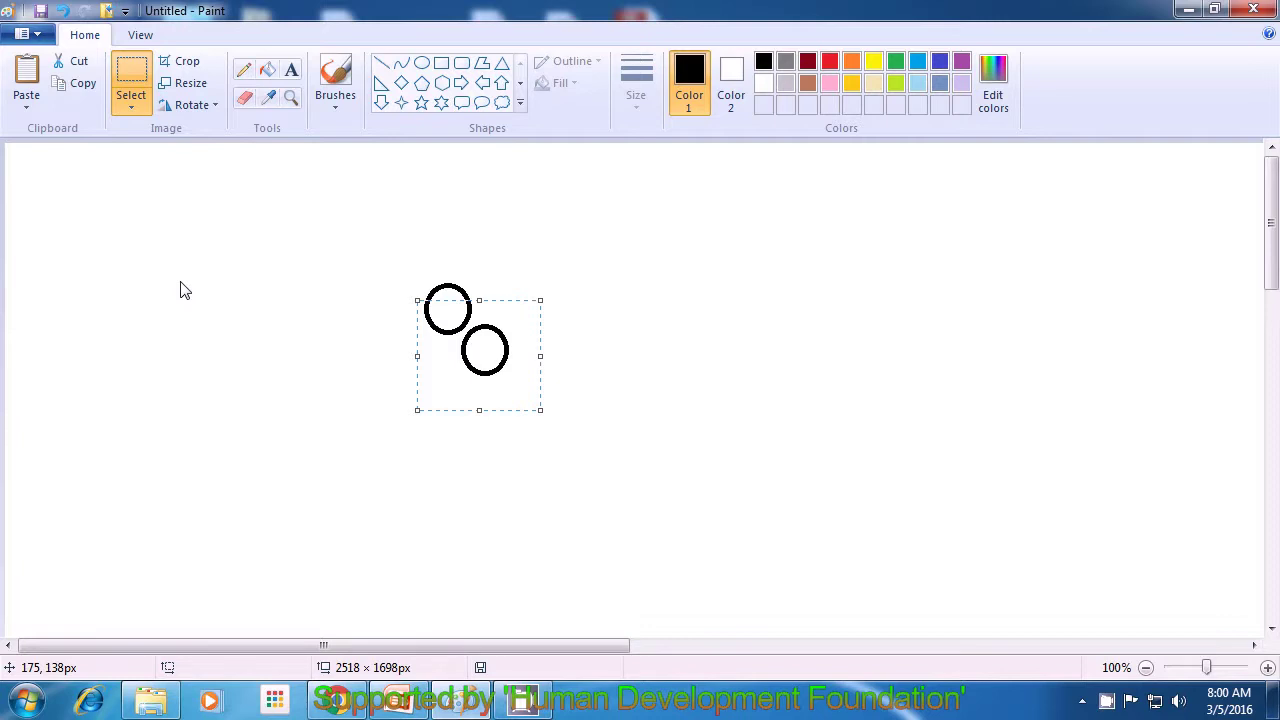
click(182, 288)
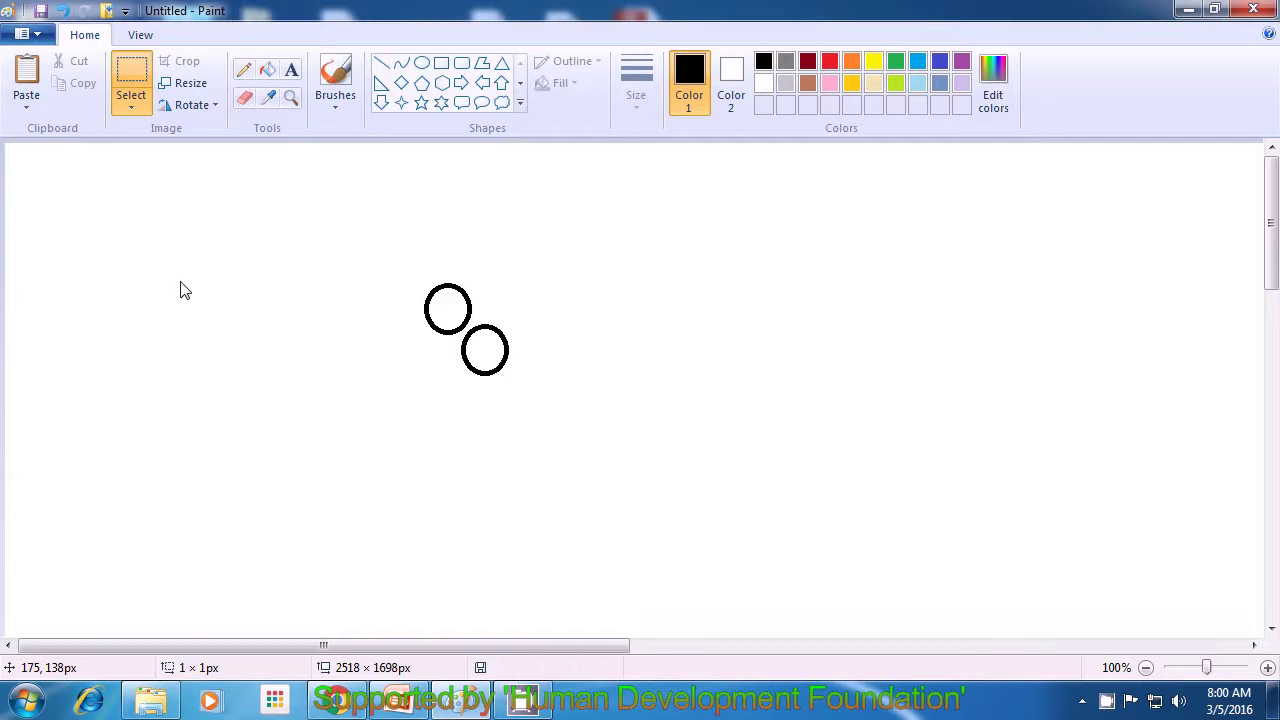
Paste another copy of the circle and place it between the two circles so that it overlaps both
key(ctrl+v)
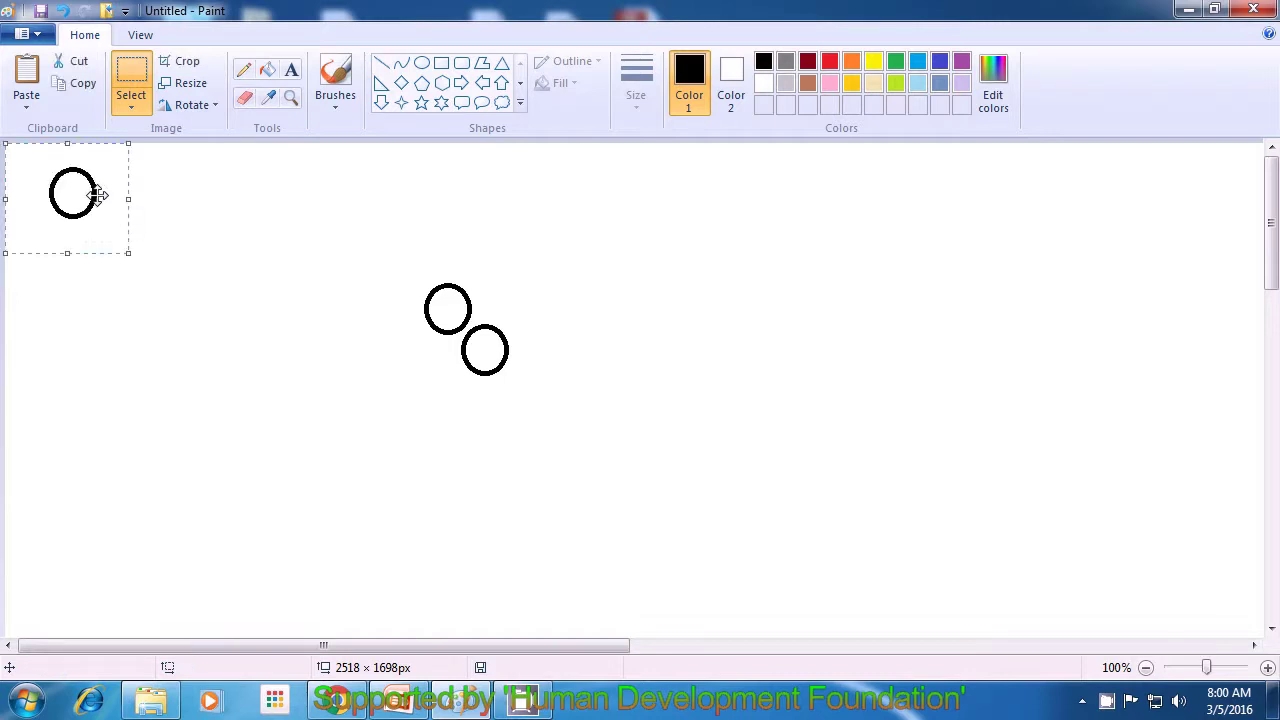
drag(89, 189, 472, 333)
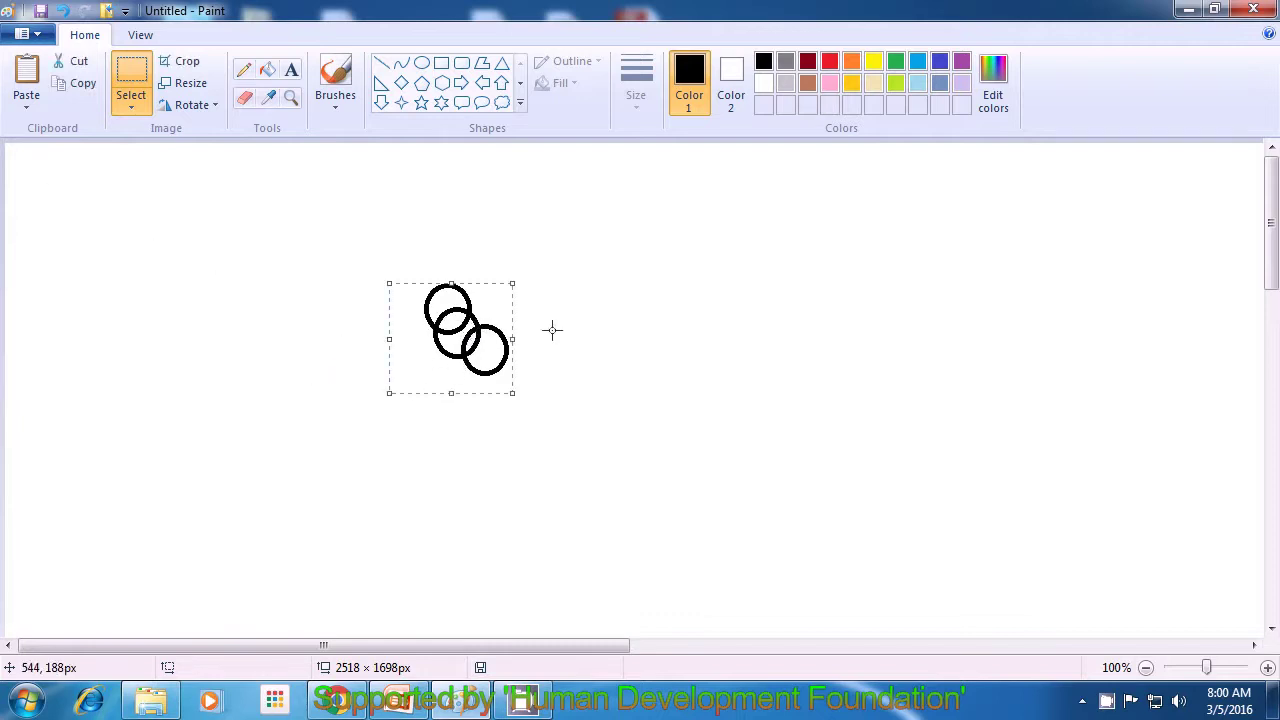
click(586, 325)
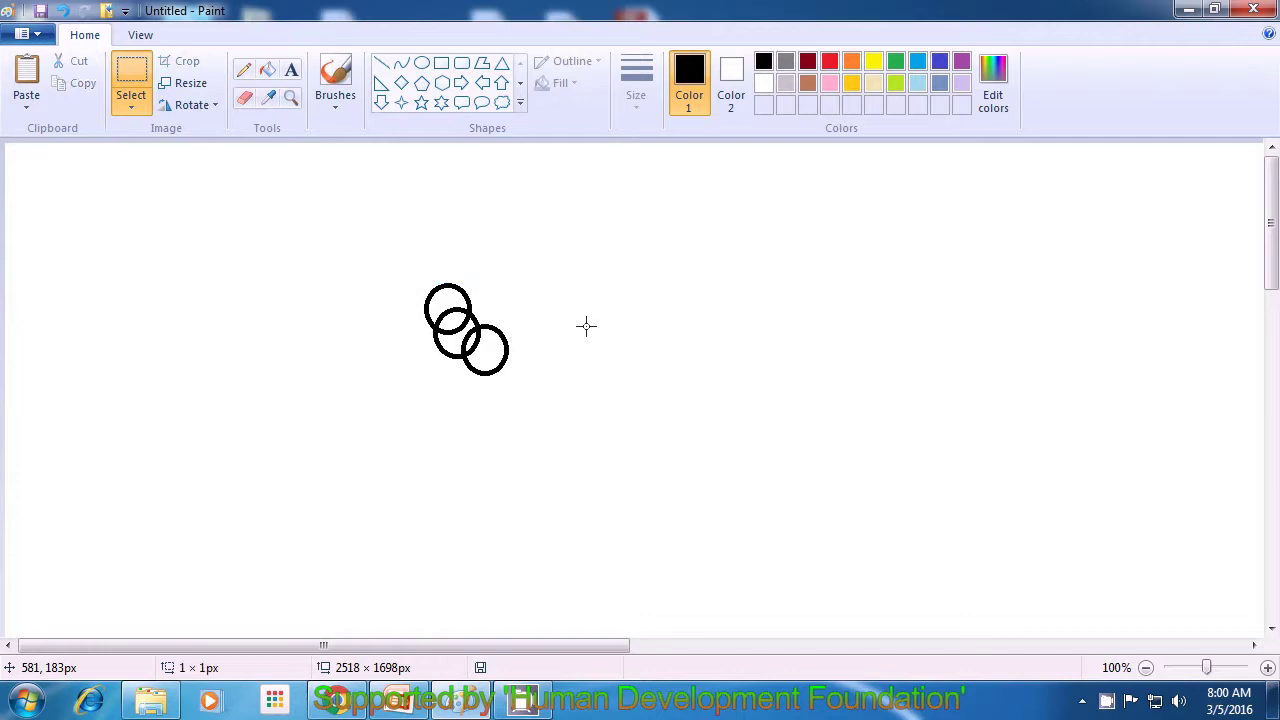
Paste two more circle copies, placing one at the lower left and one at the lower centre of the visible canvas
key(ctrl+v)
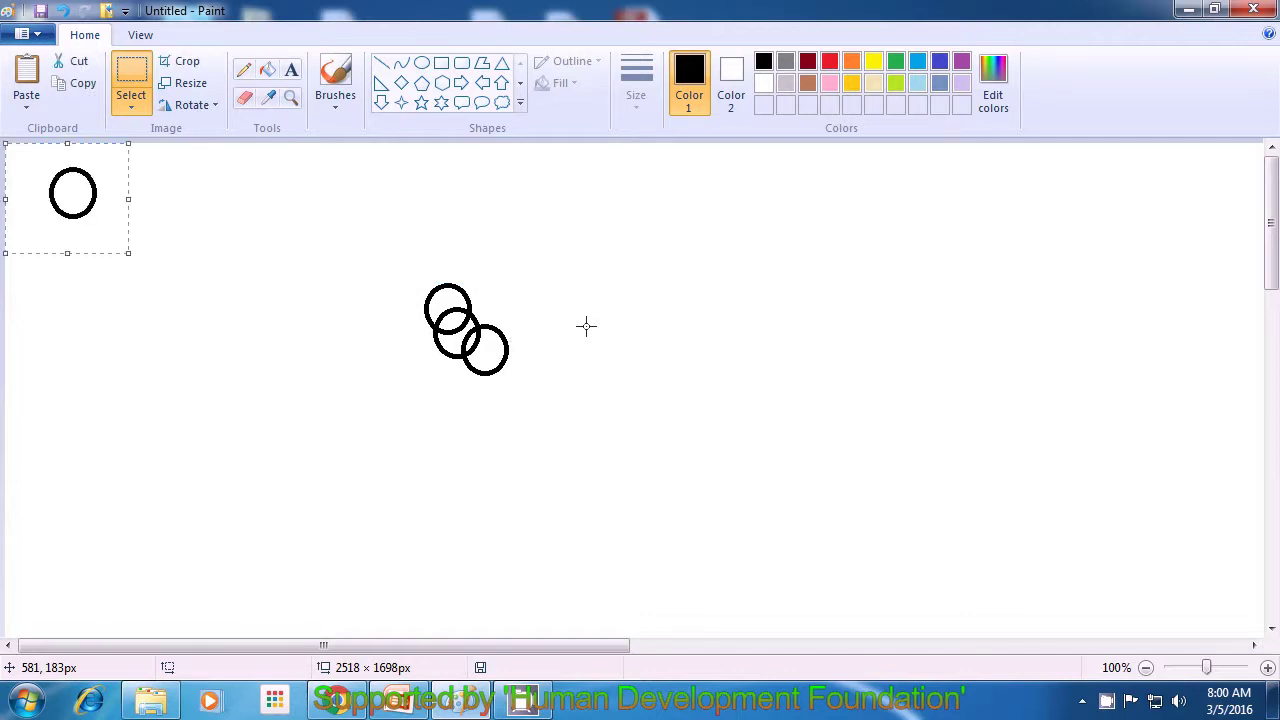
drag(66, 224, 94, 568)
click(321, 473)
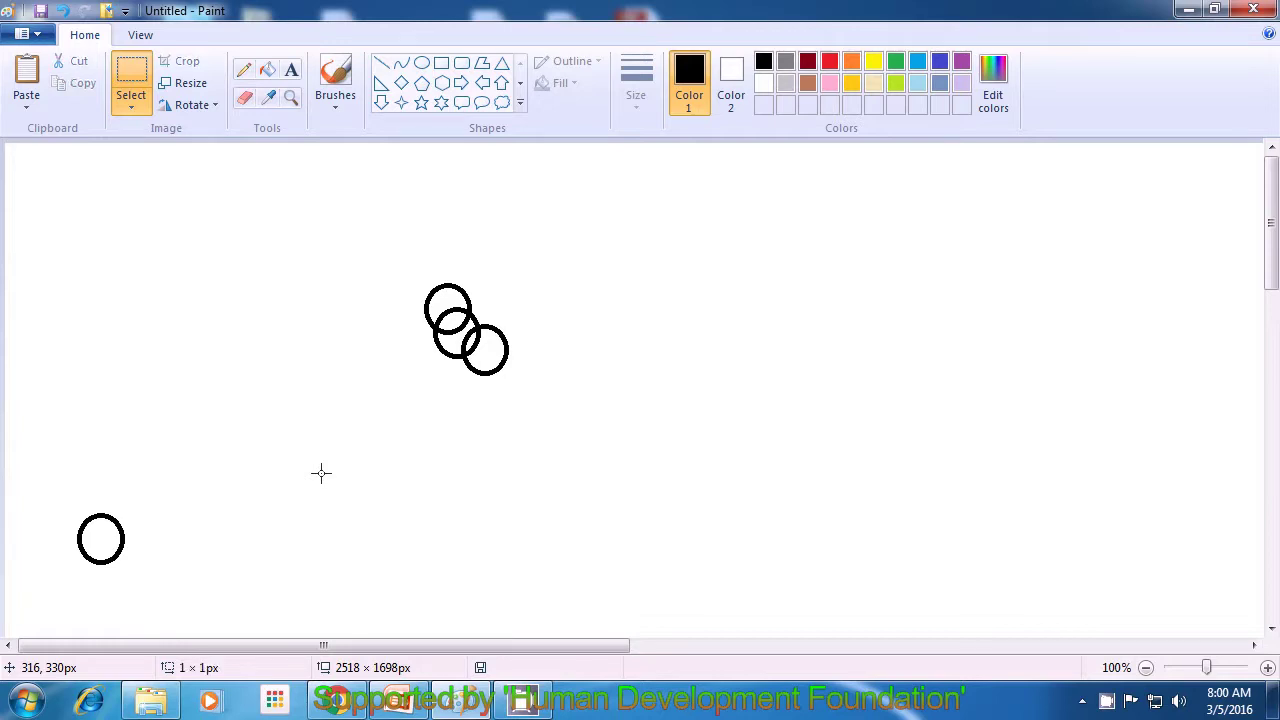
key(ctrl+v)
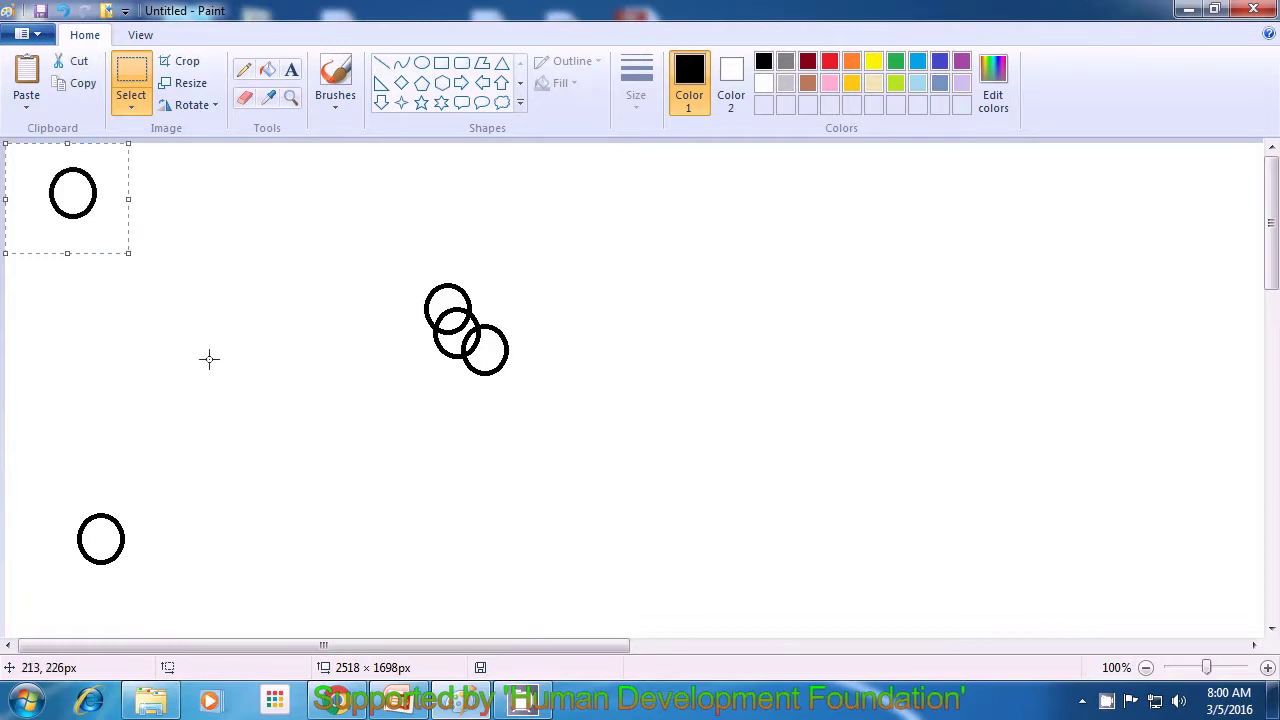
drag(76, 208, 632, 592)
click(729, 444)
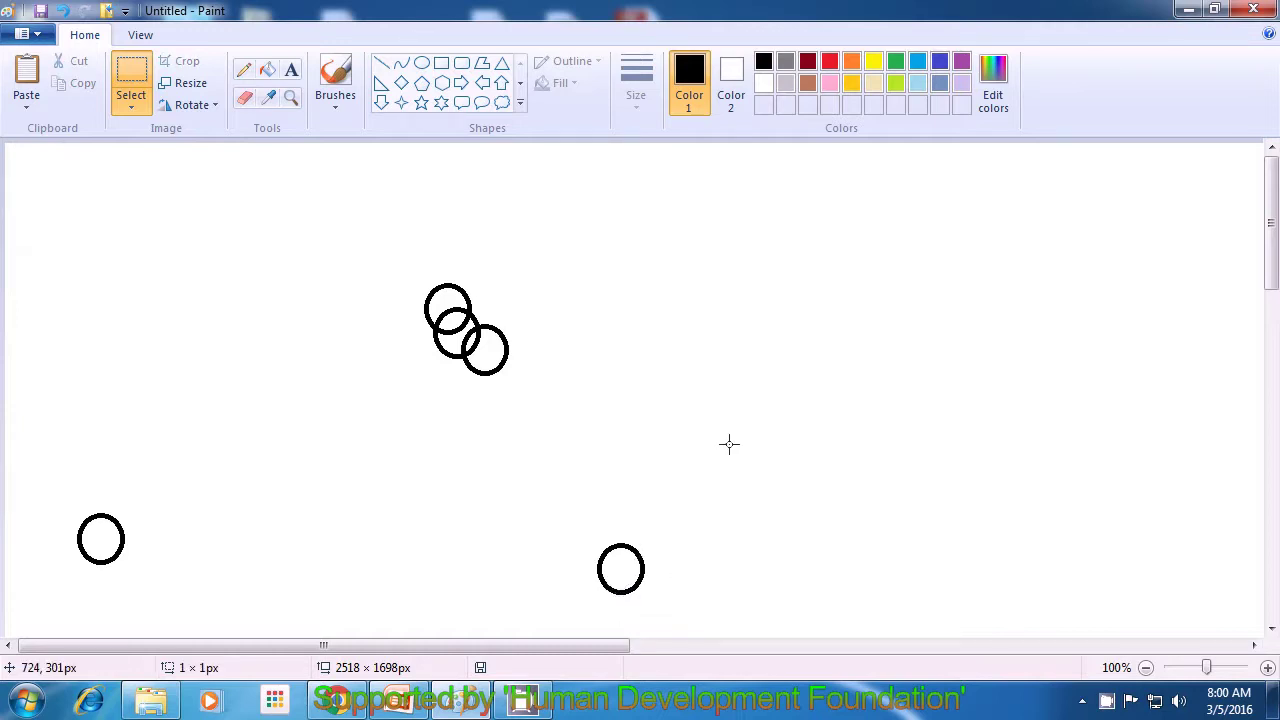
Paste two more circle copies, placing one at the lower right and one at the upper right of the visible canvas
key(ctrl+v)
drag(49, 197, 1087, 583)
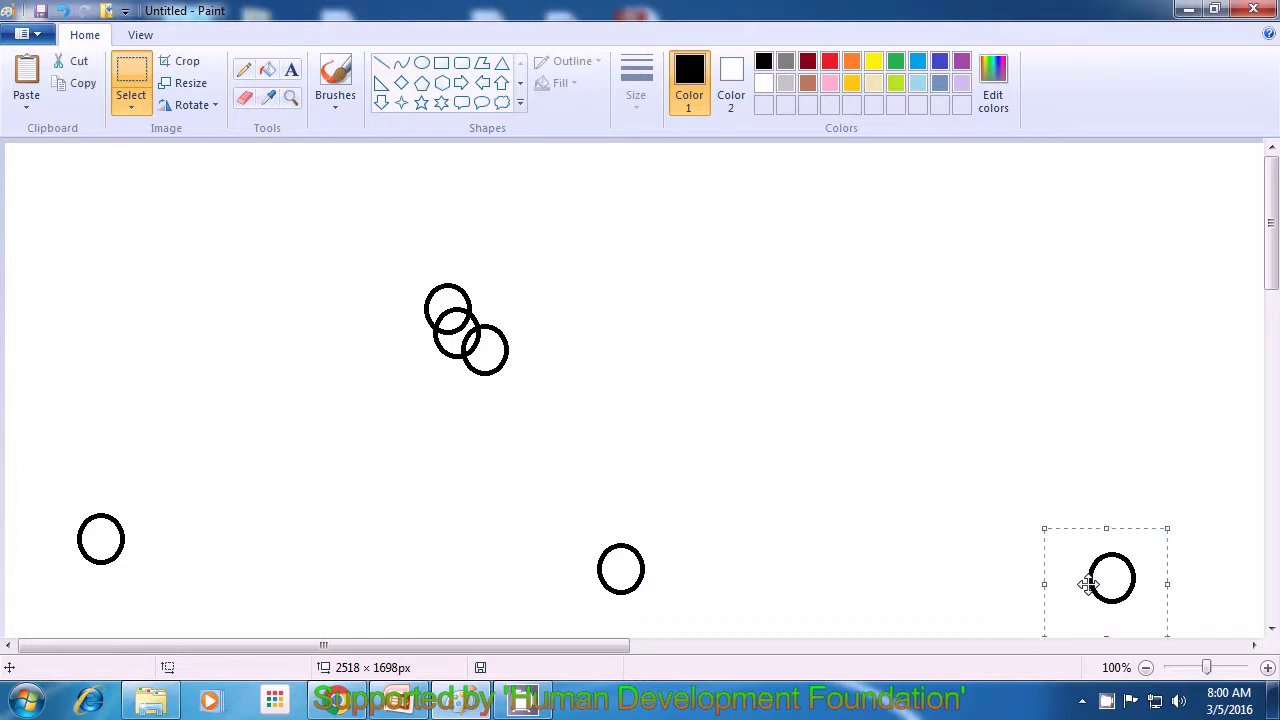
click(974, 453)
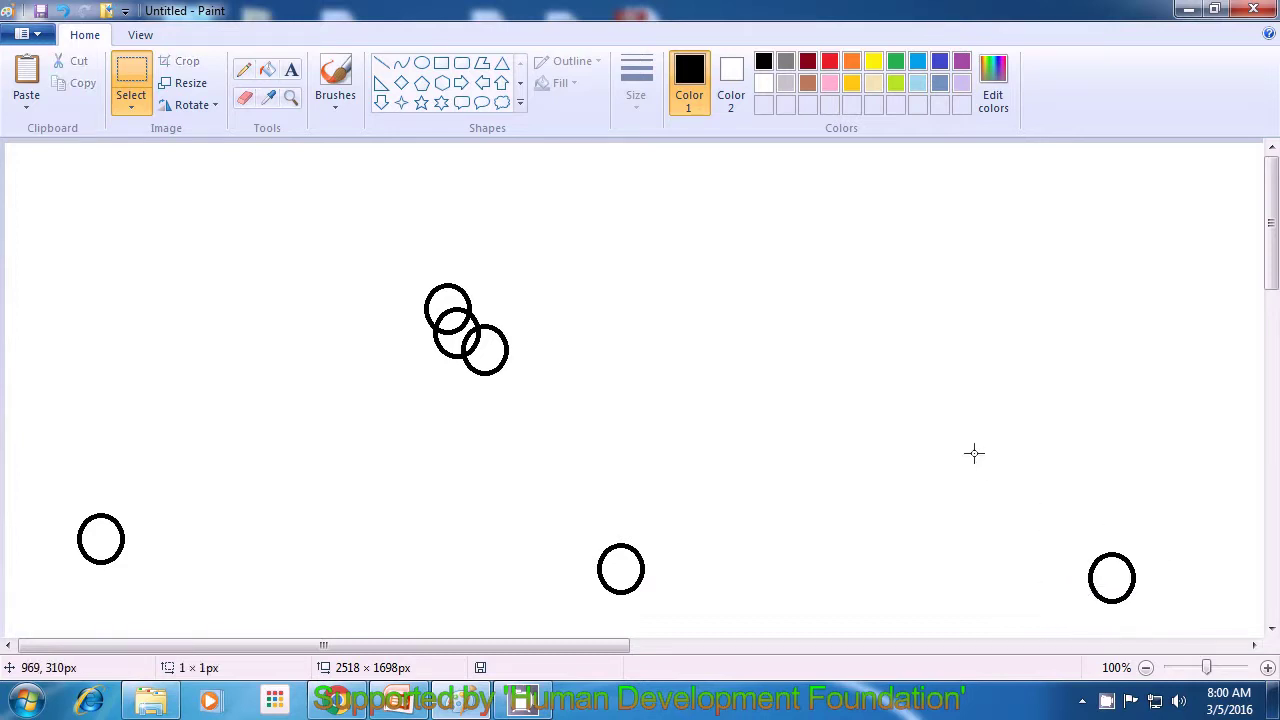
key(ctrl+v)
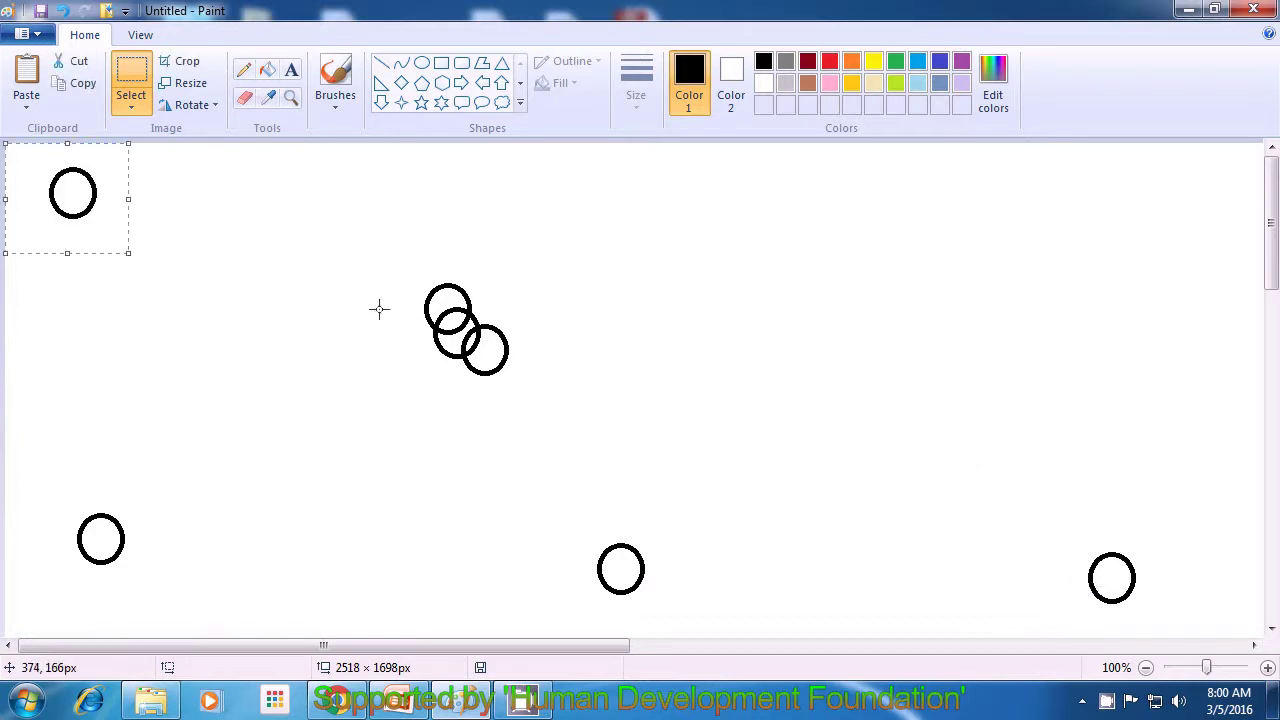
drag(61, 186, 1114, 178)
click(982, 387)
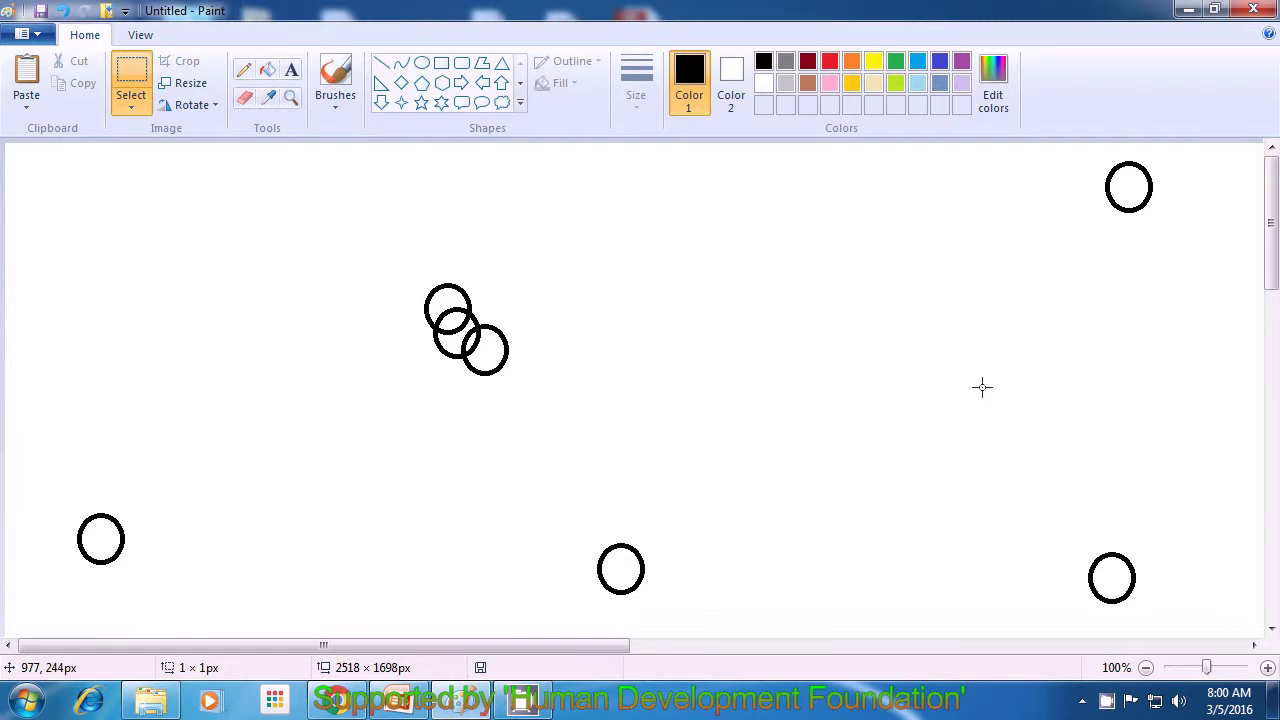
Place another pasted circle at the upper centre of the visible canvas and paste one more copy
key(ctrl+v)
drag(94, 203, 599, 181)
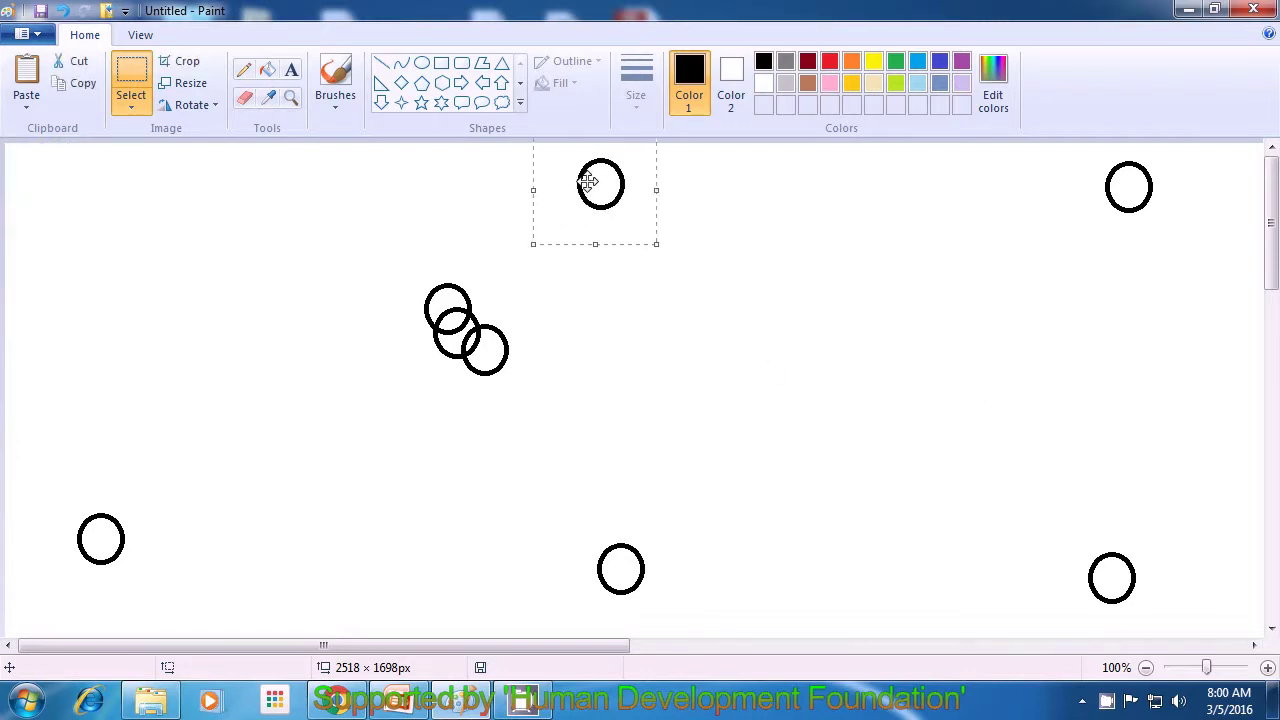
click(642, 372)
key(ctrl+v)
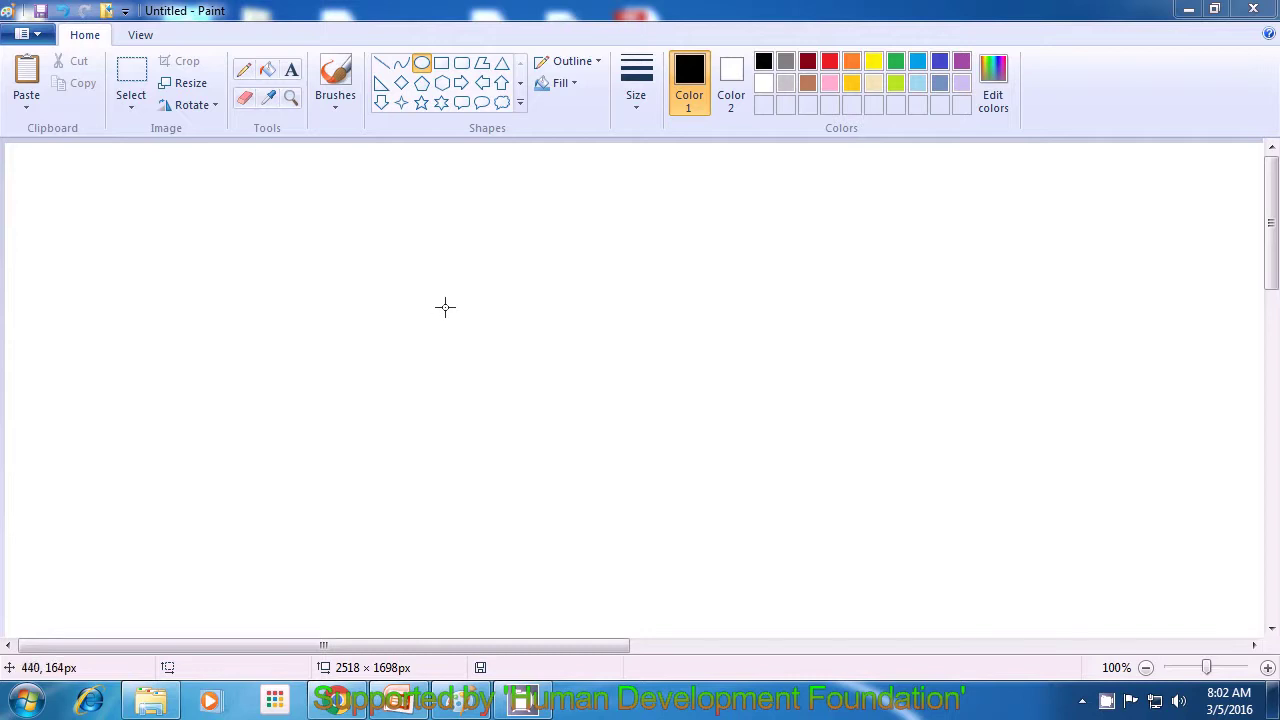
Draw a large black circle about 205 × 207 px near the middle of the blank canvas
drag(445, 307, 650, 513)
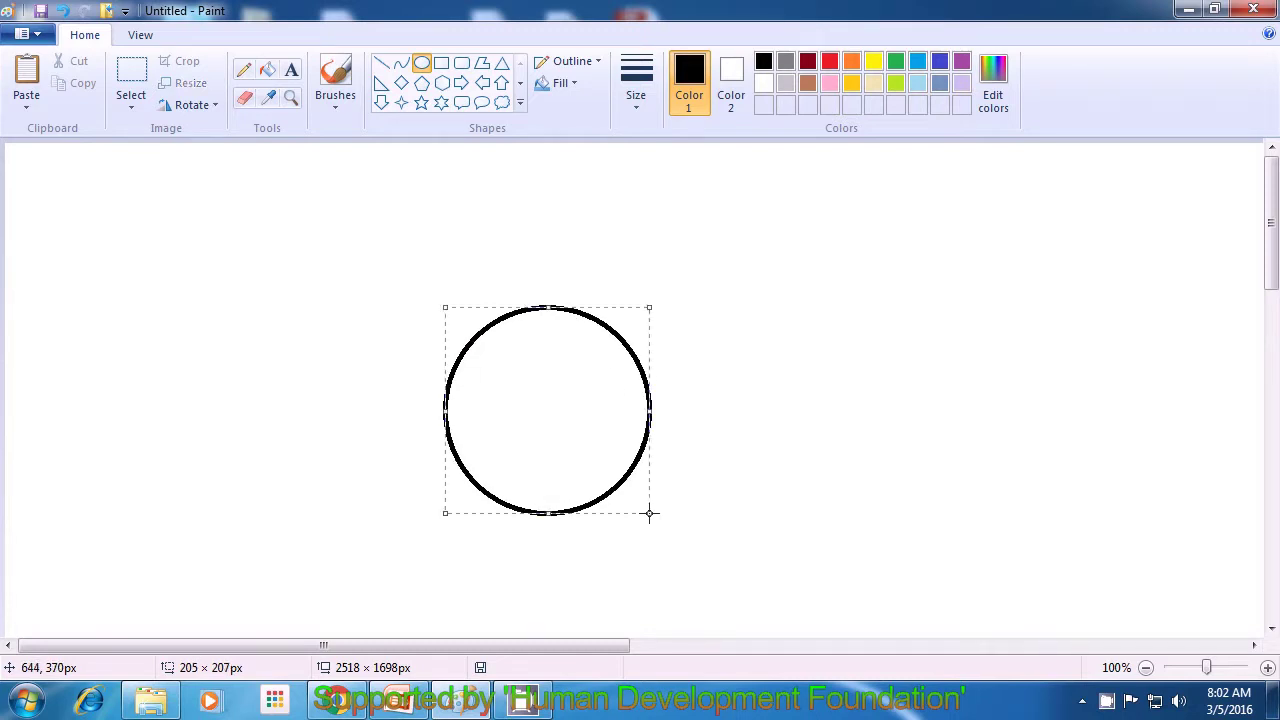
click(768, 475)
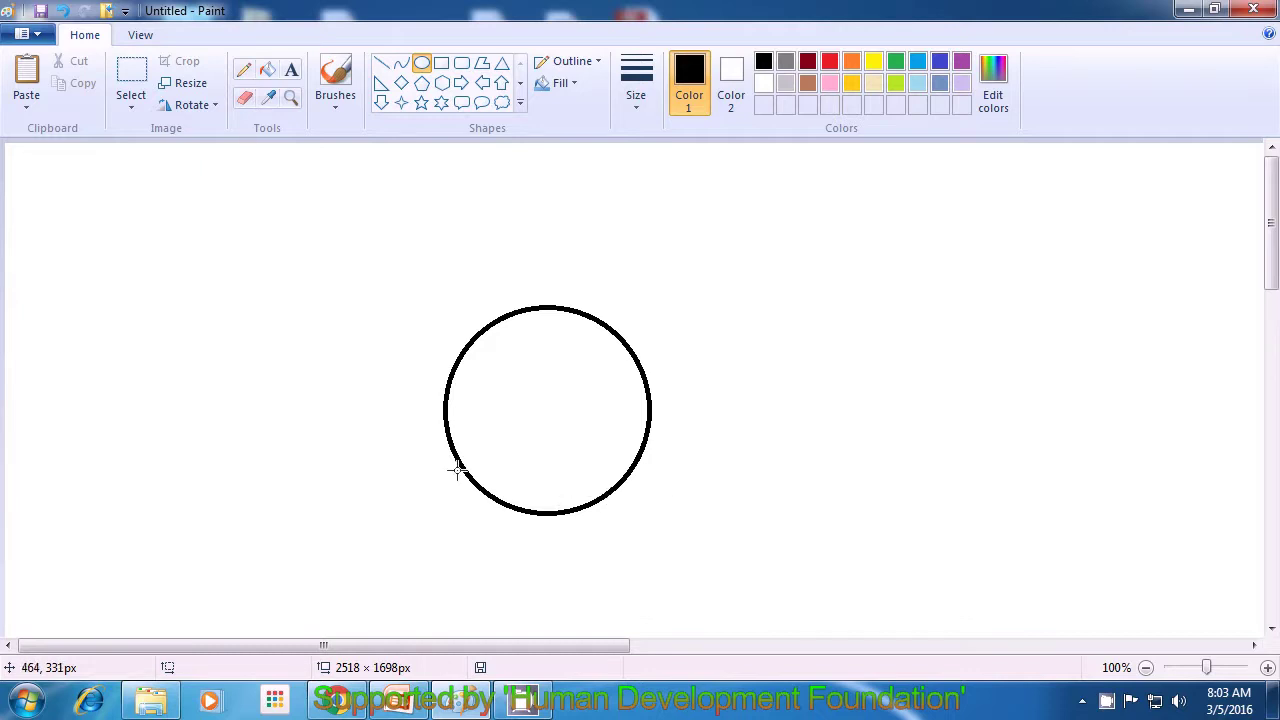
Cut out the lower half of the large circle using a rectangular selection about 315 × 140 px
click(131, 106)
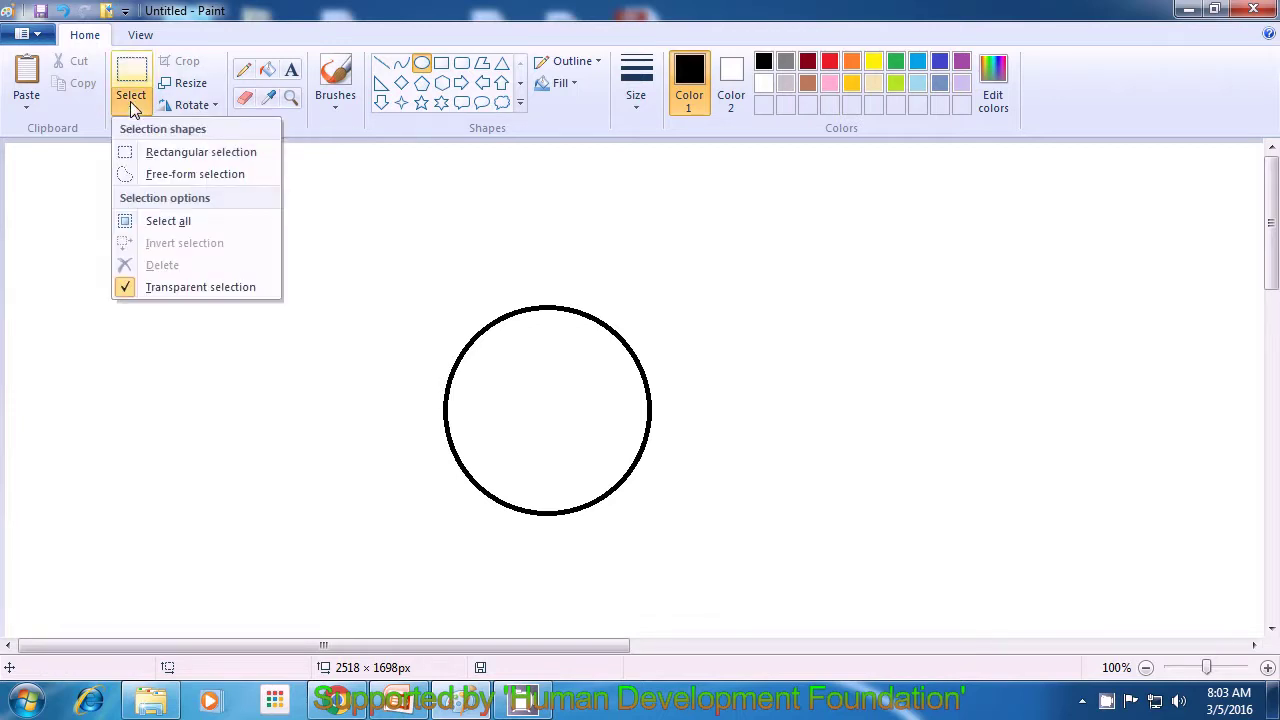
click(137, 156)
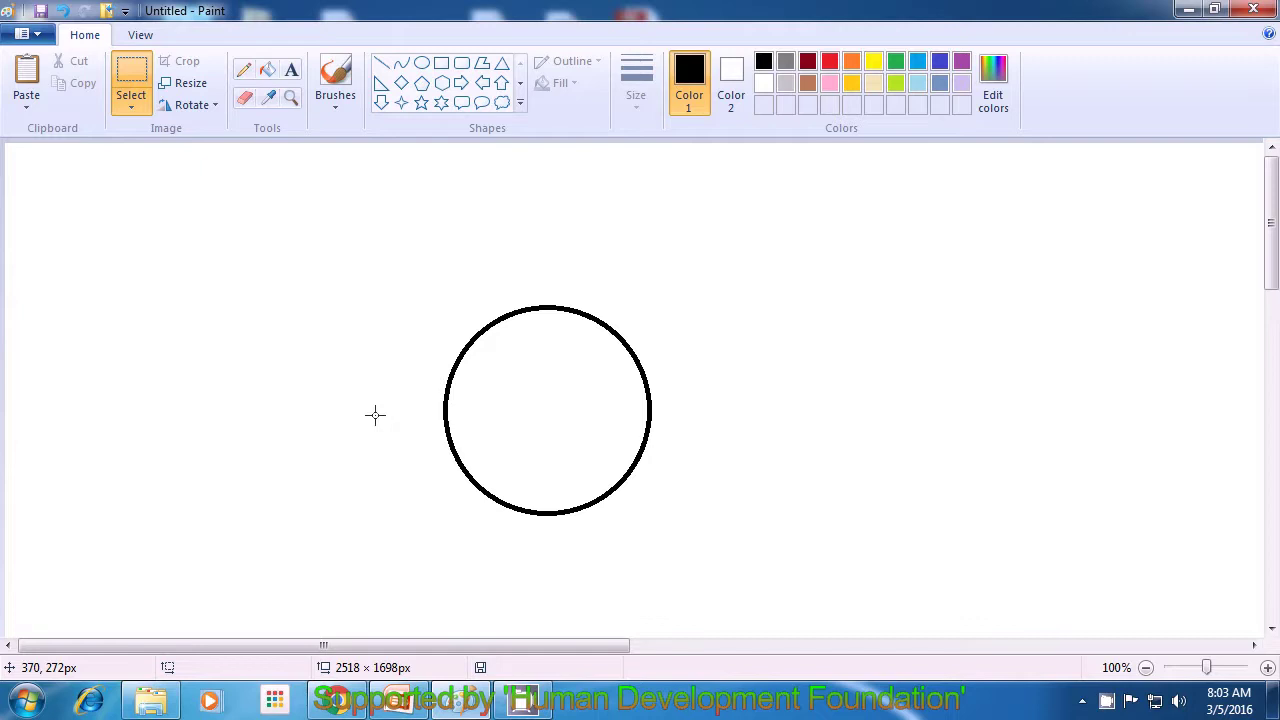
drag(375, 415, 689, 555)
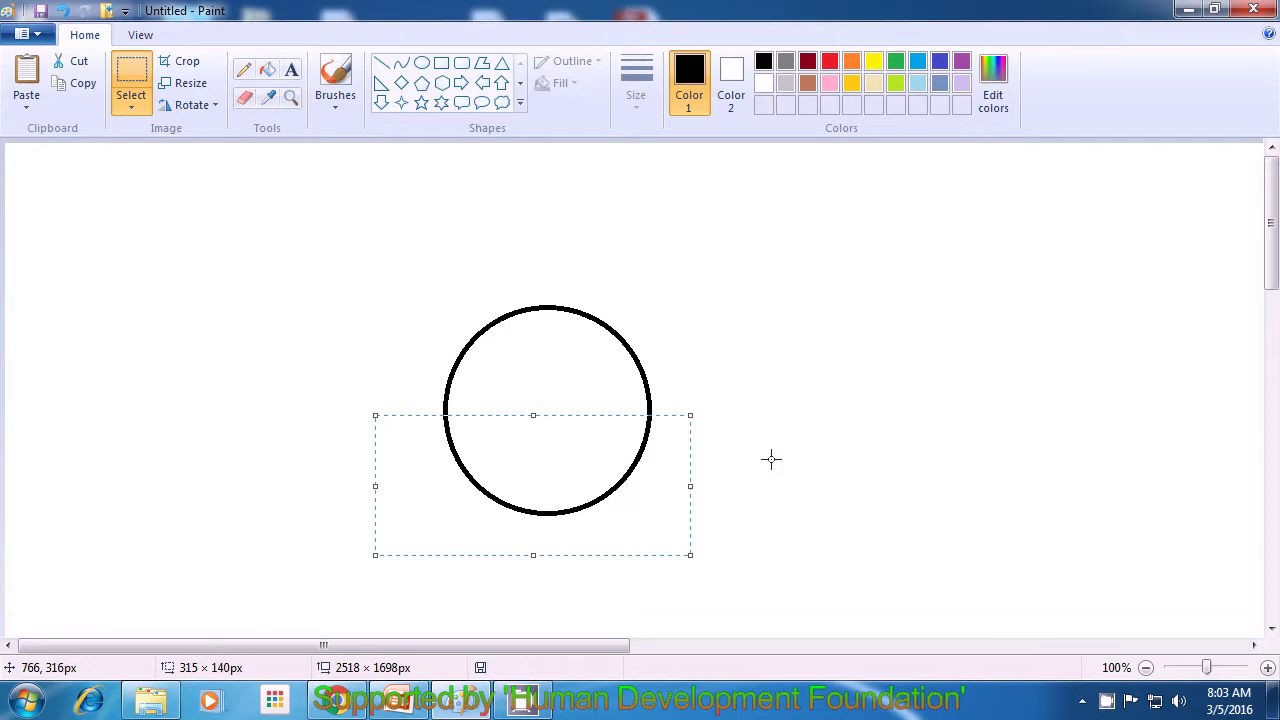
key(Delete)
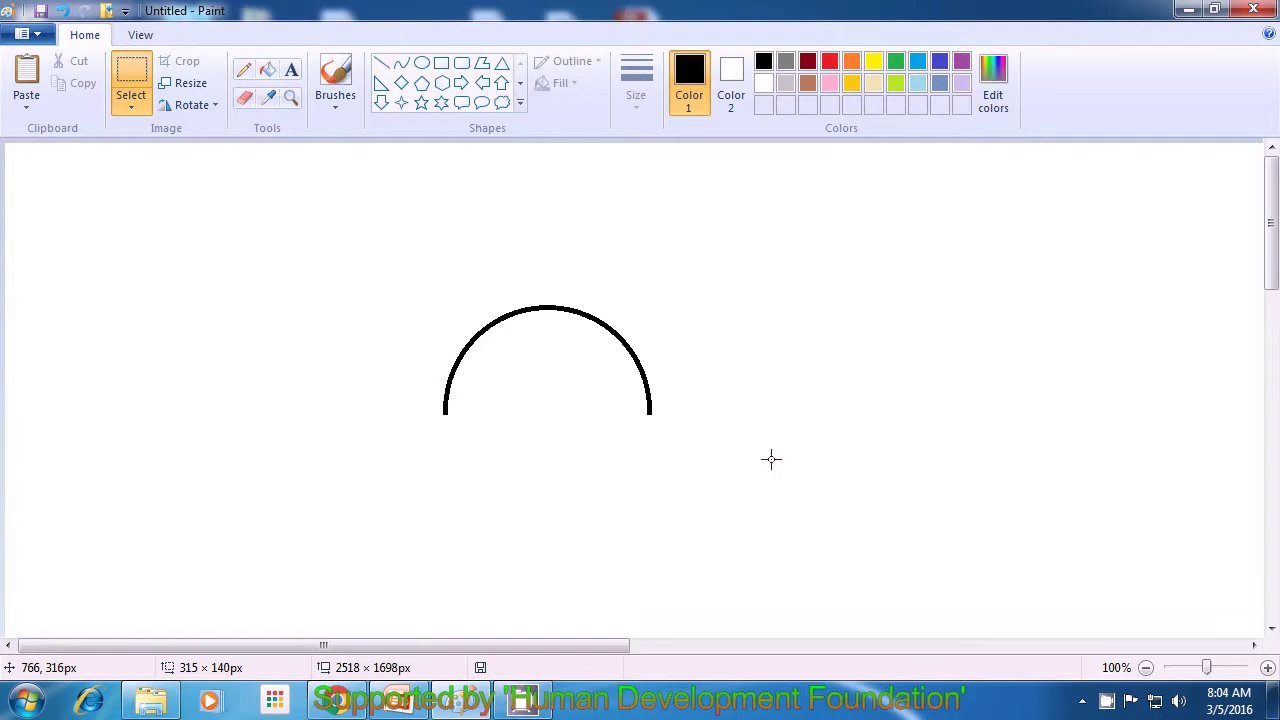
Paste the cut half, join it to the upper arc's right end as a wave, and move it under the arc to close the circle
key(ctrl+v)
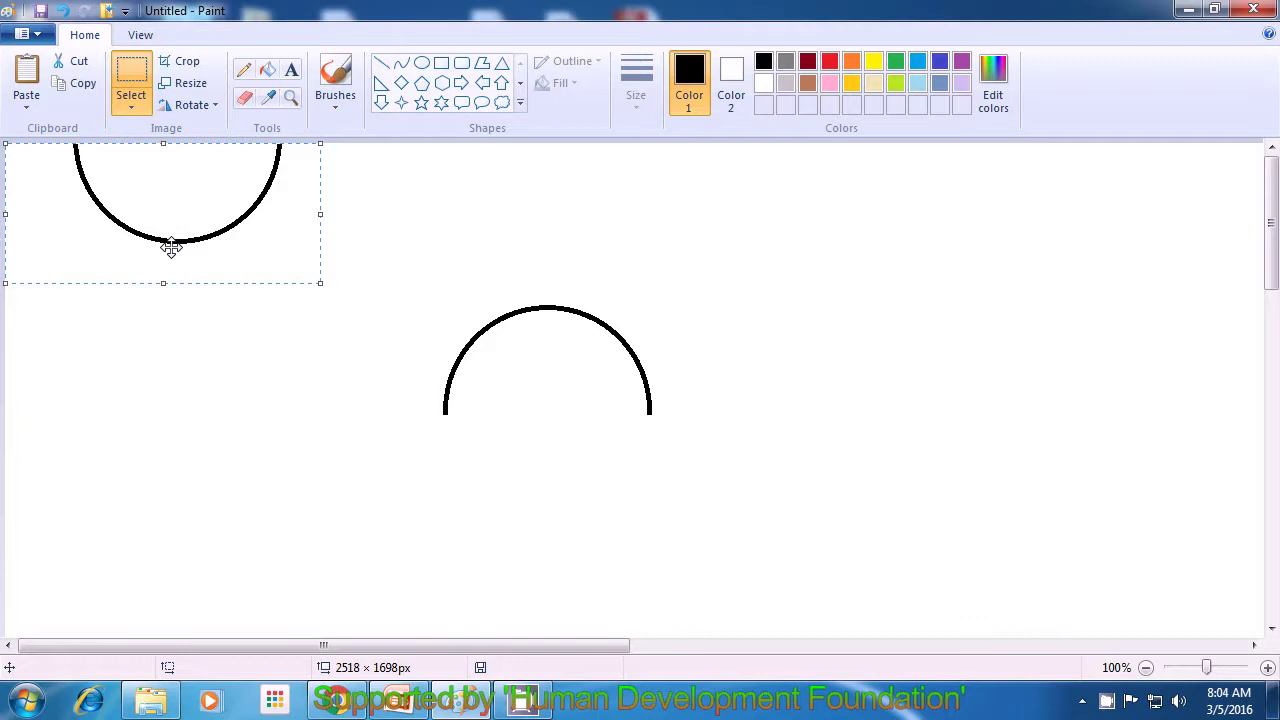
drag(171, 248, 744, 517)
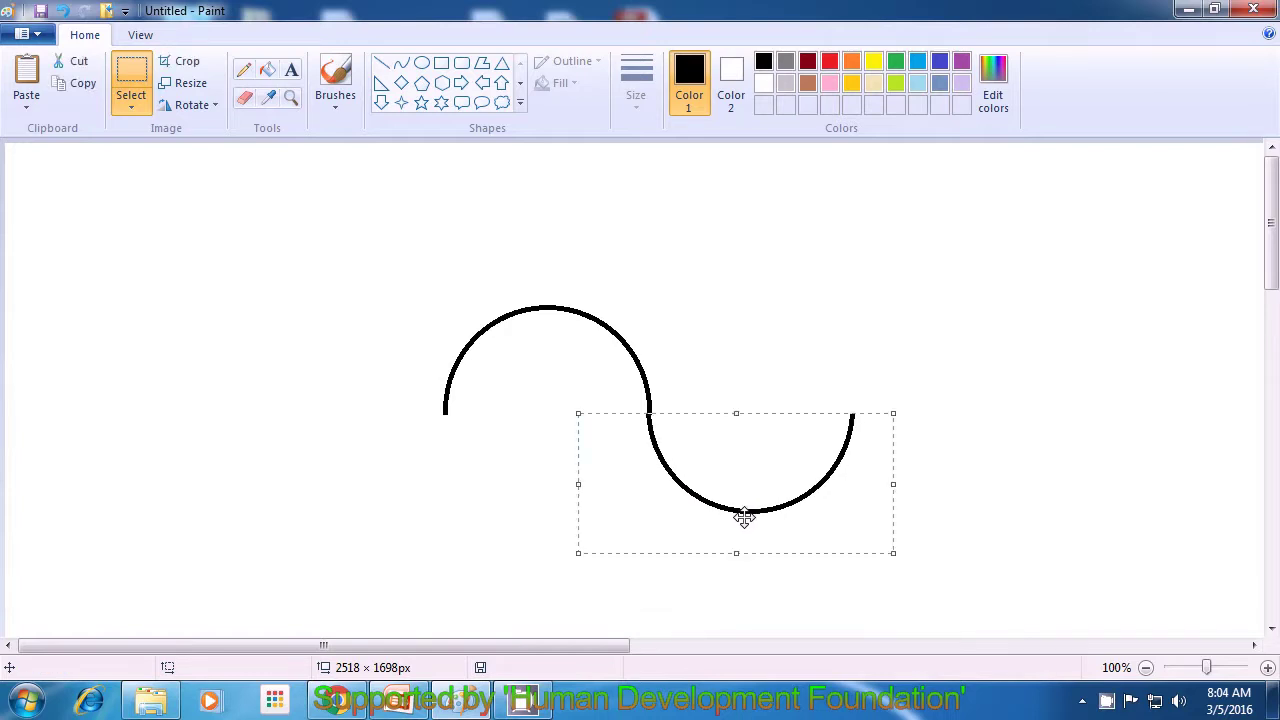
drag(744, 517, 541, 519)
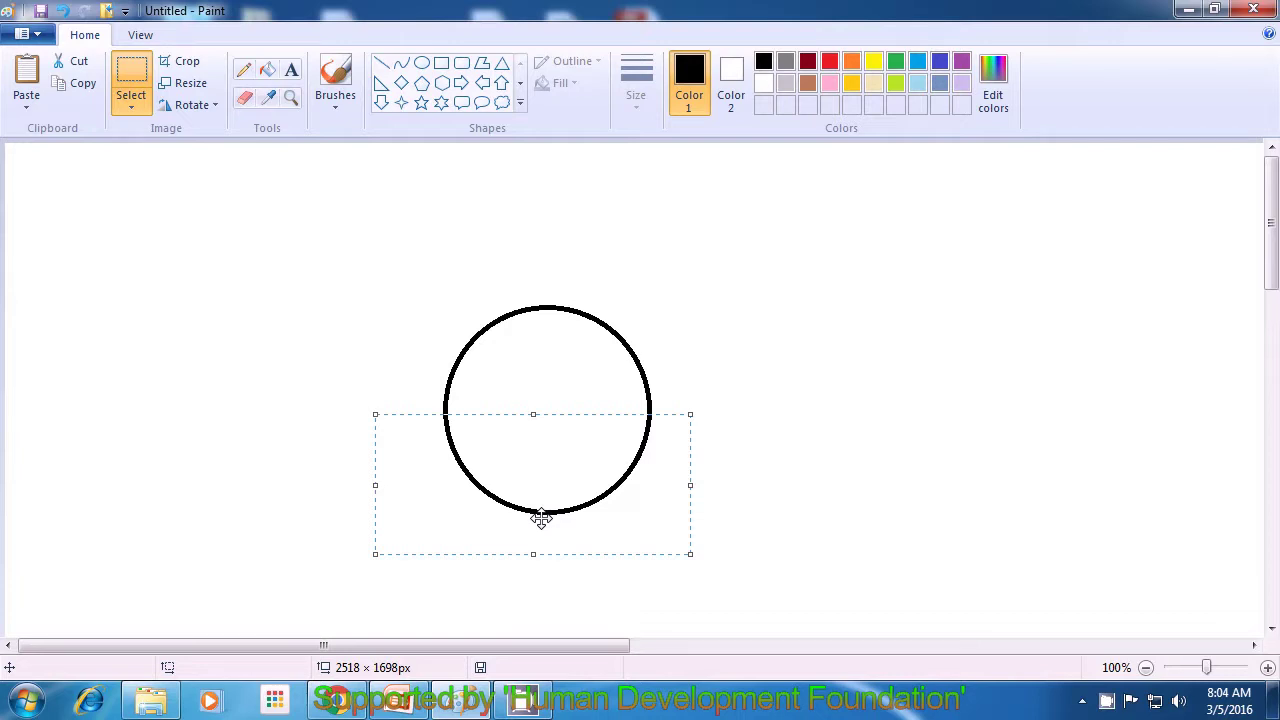
Turn off transparent selection and move the circle's selected lower half up so it overlaps the ends of the upper arc
click(129, 114)
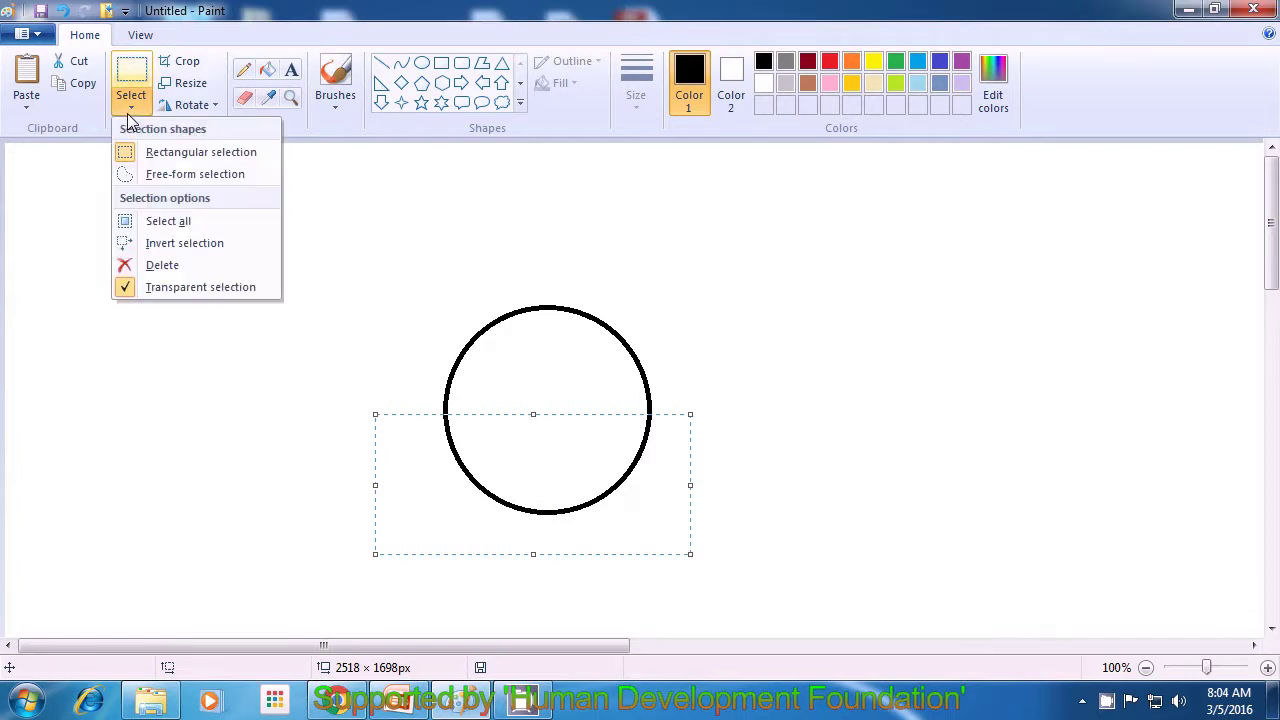
click(170, 286)
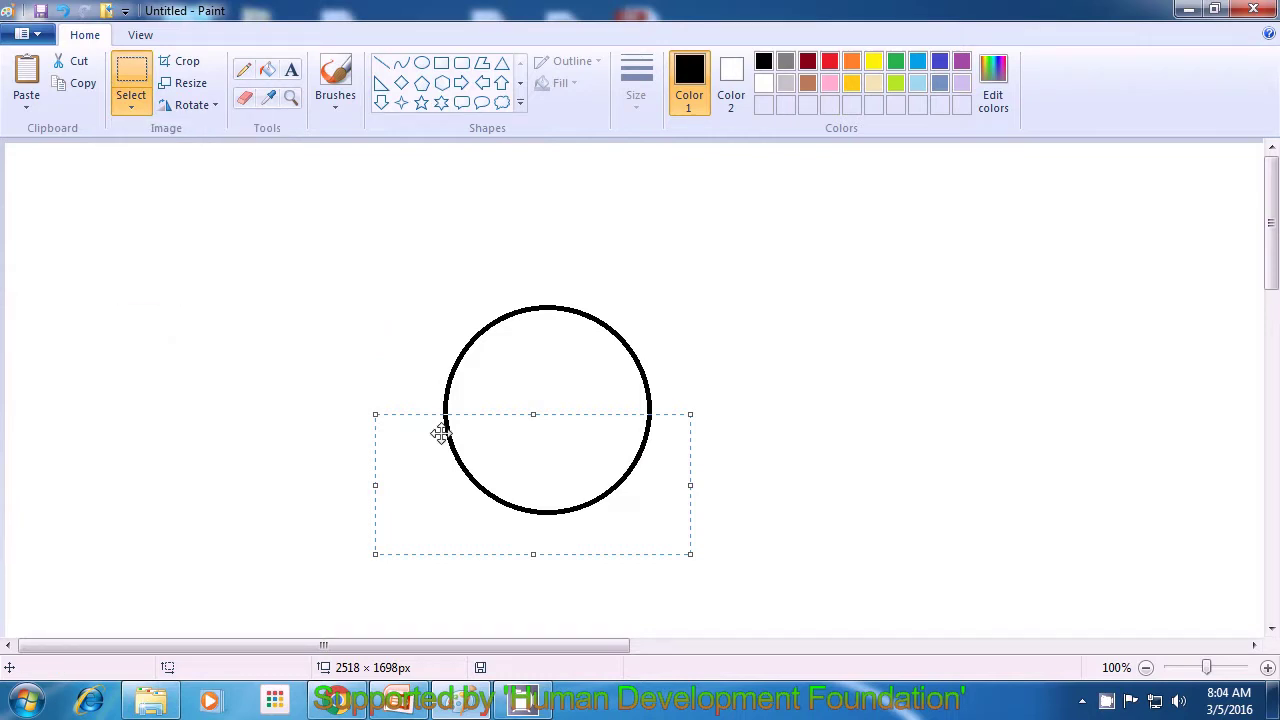
drag(537, 463, 540, 426)
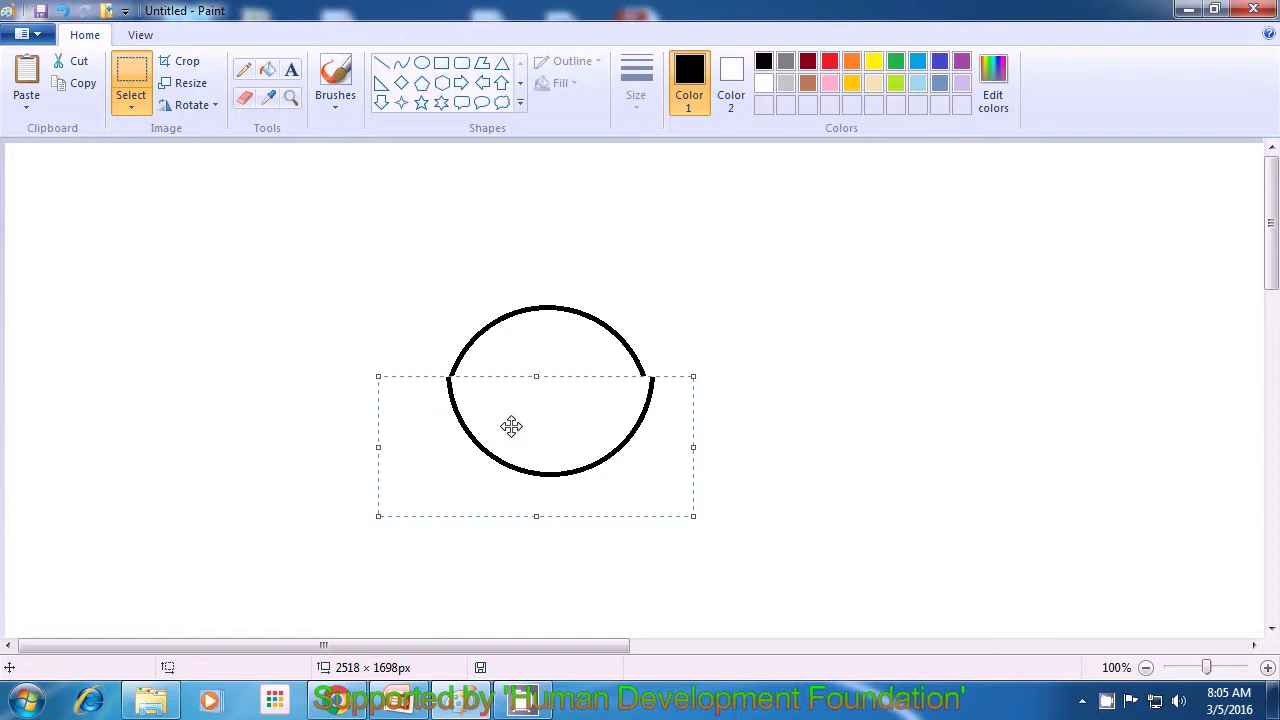
Turn transparent selection back on and move the lower half down to rejoin the upper arc as a full circle
click(127, 110)
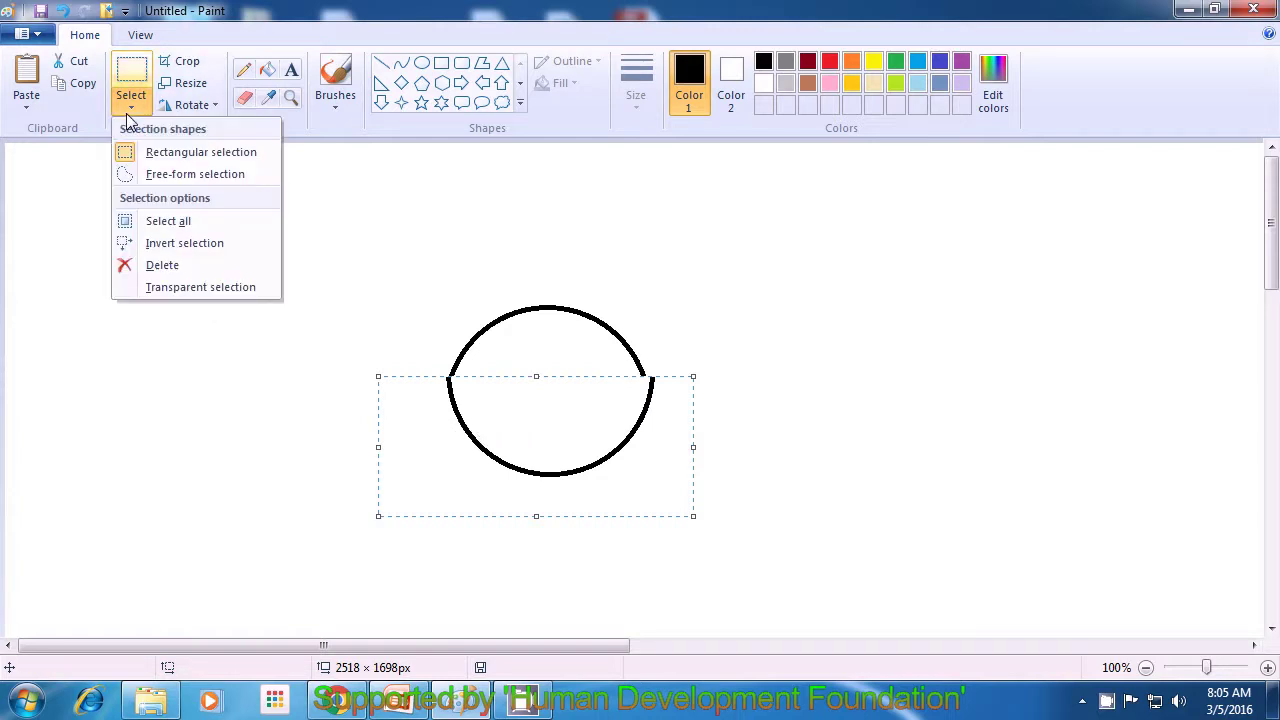
click(172, 289)
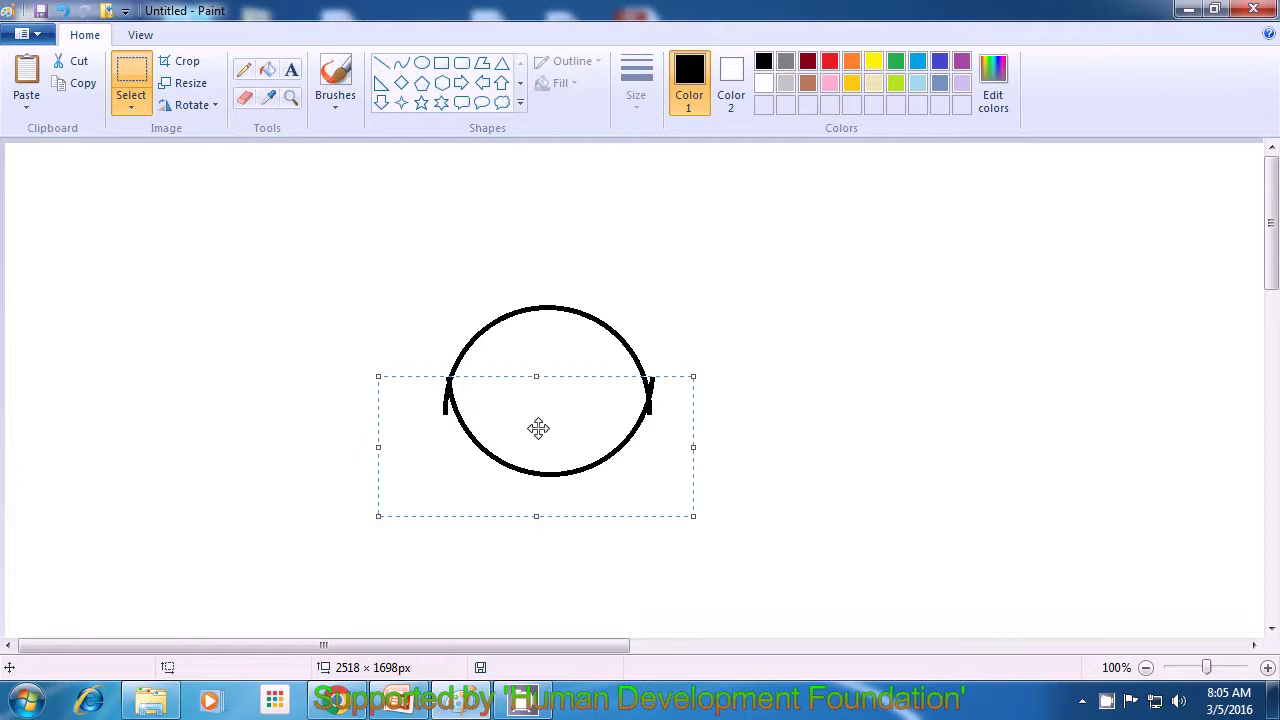
drag(537, 449, 535, 489)
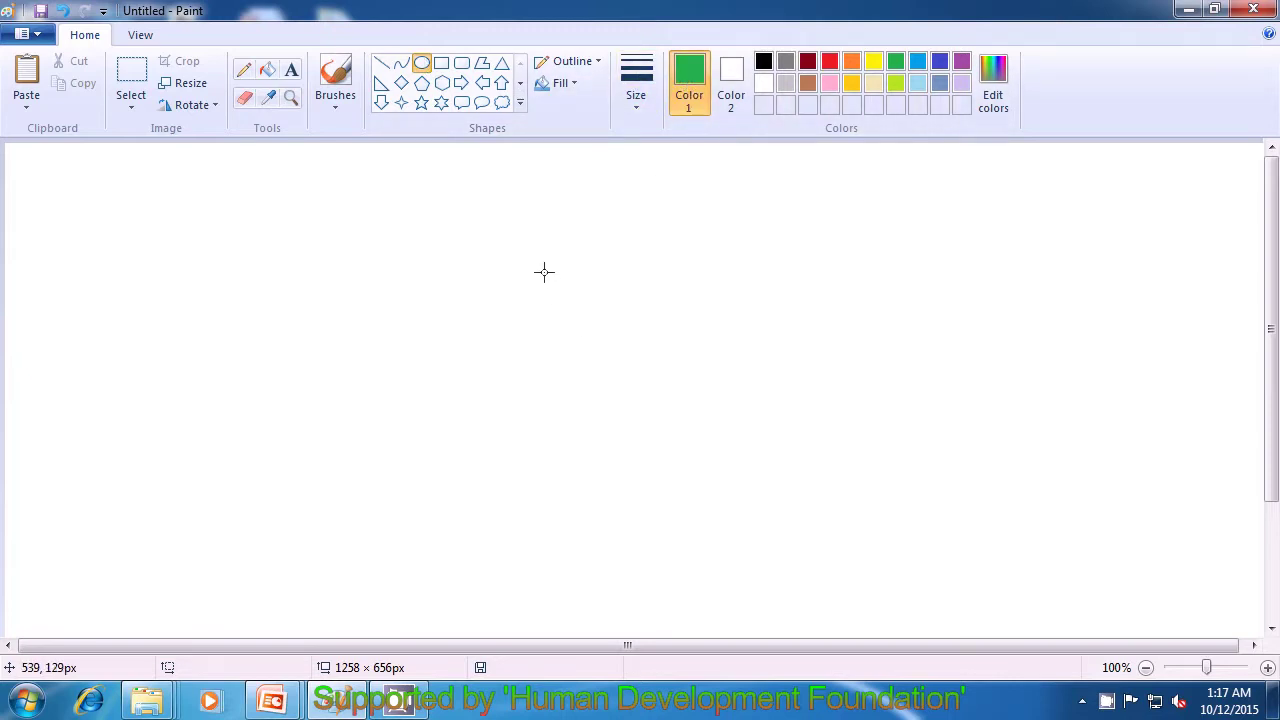
Draw a large green circle as a face outline and a dark red ellipse about 104 × 24 px inside it as the mouth
drag(512, 269, 736, 510)
click(852, 490)
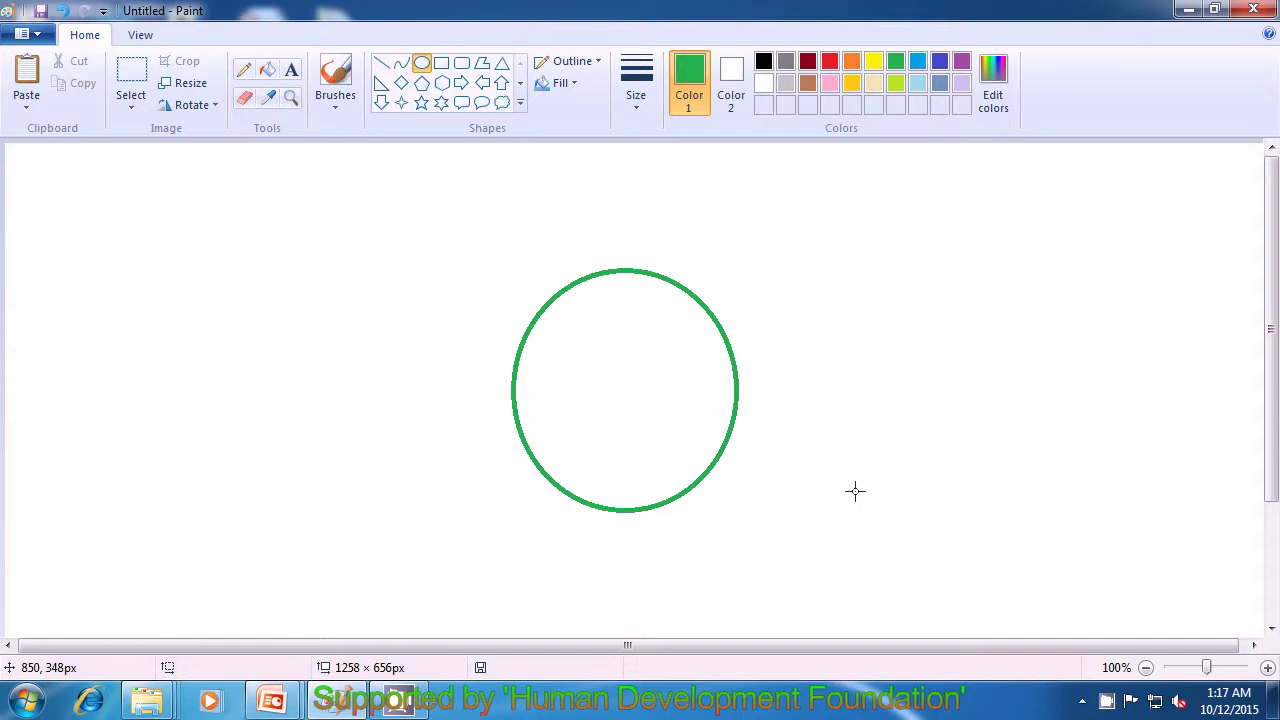
click(808, 64)
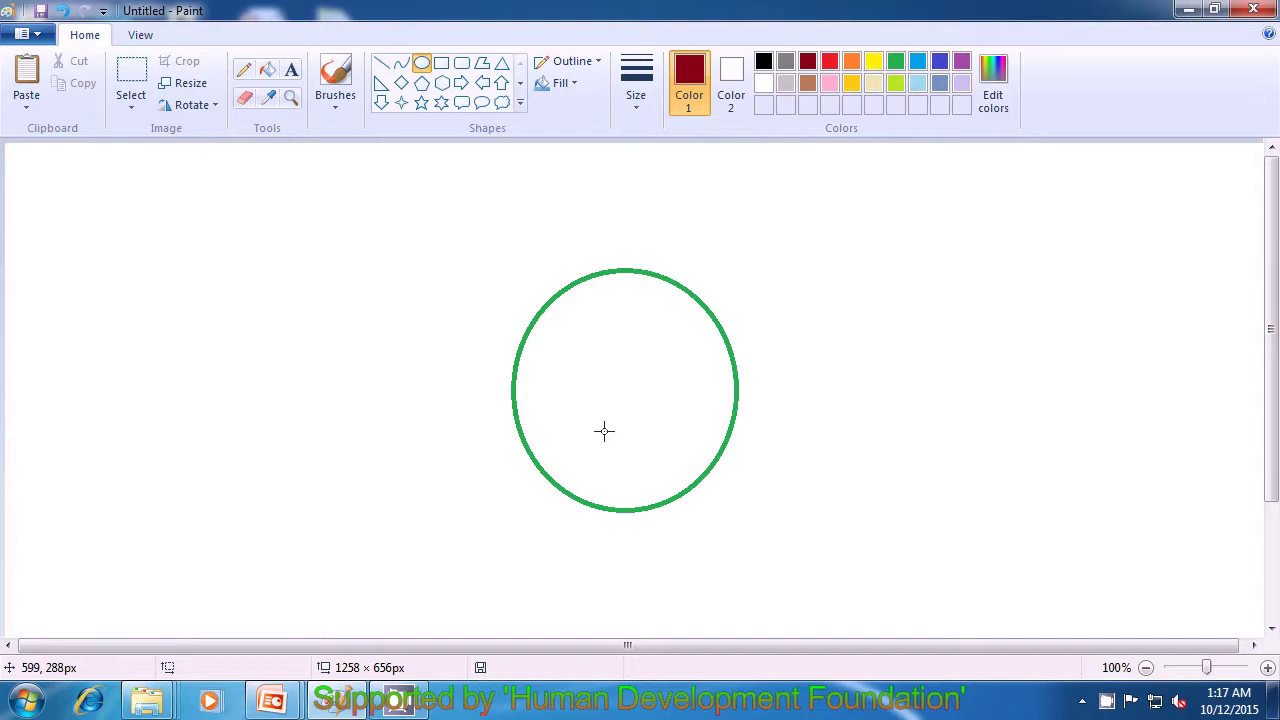
drag(583, 419, 685, 442)
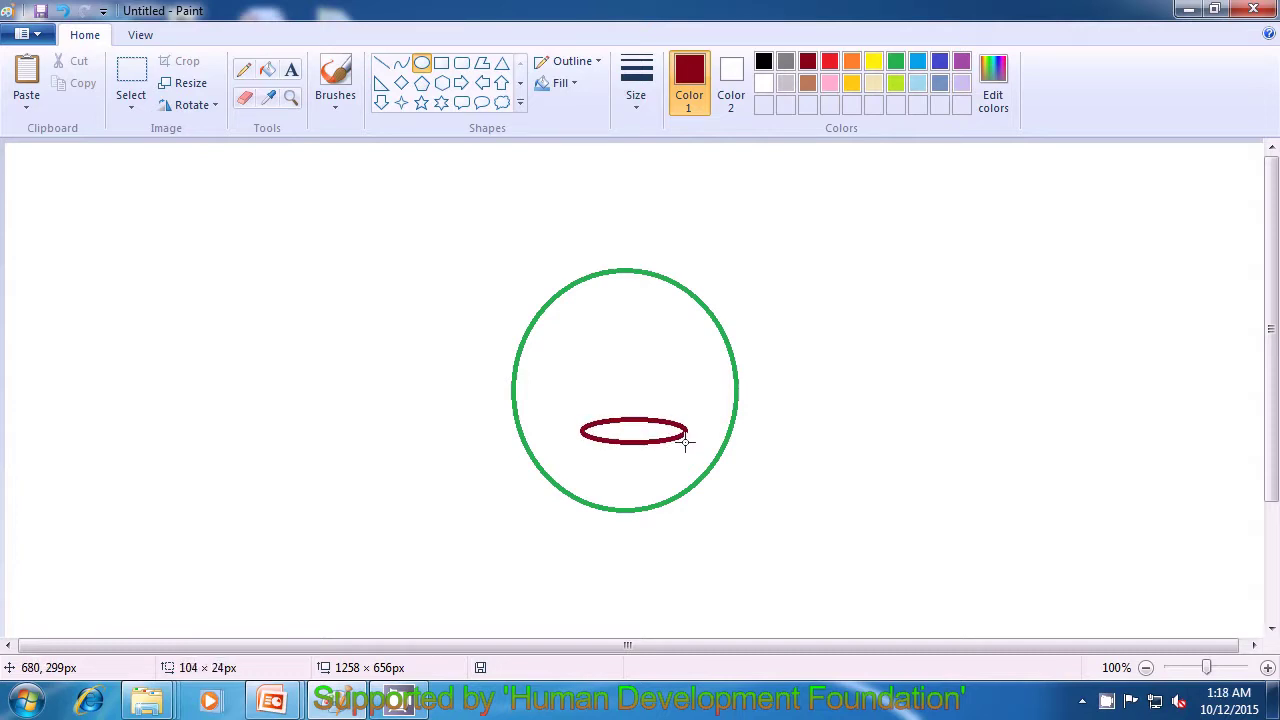
click(795, 429)
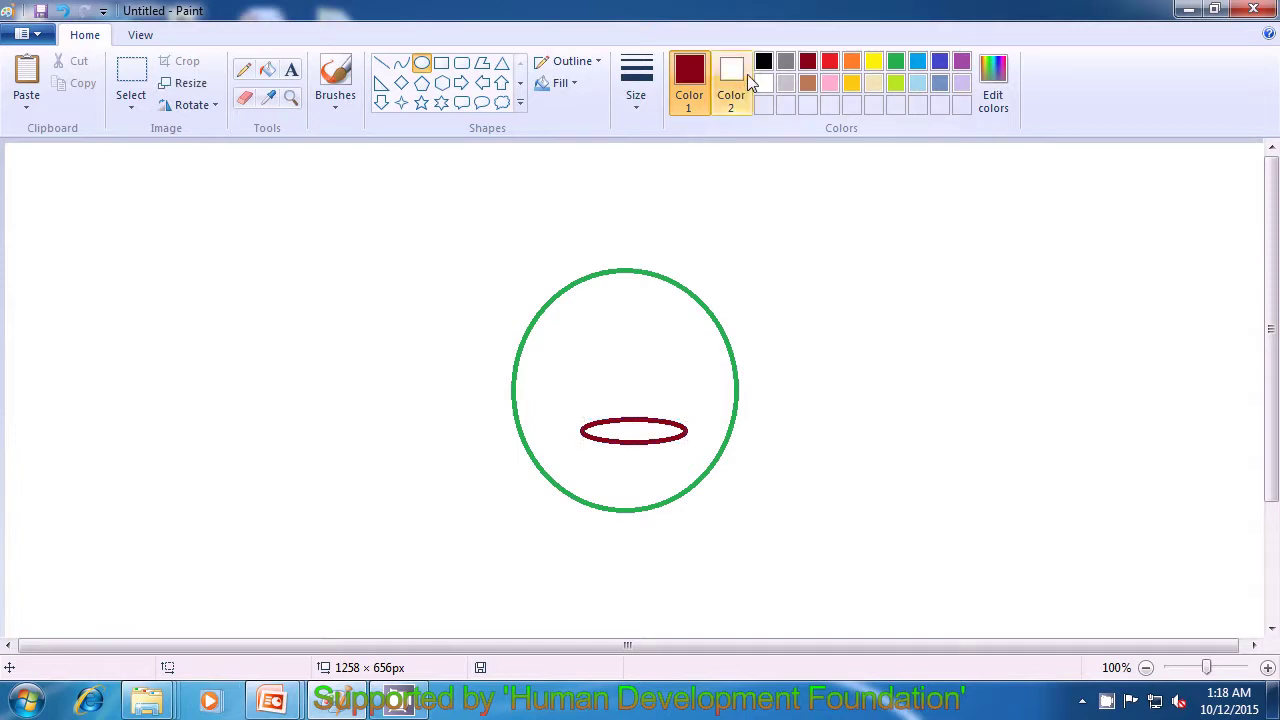
Draw a small black circle on the blank canvas above and to the right of the green face
click(763, 62)
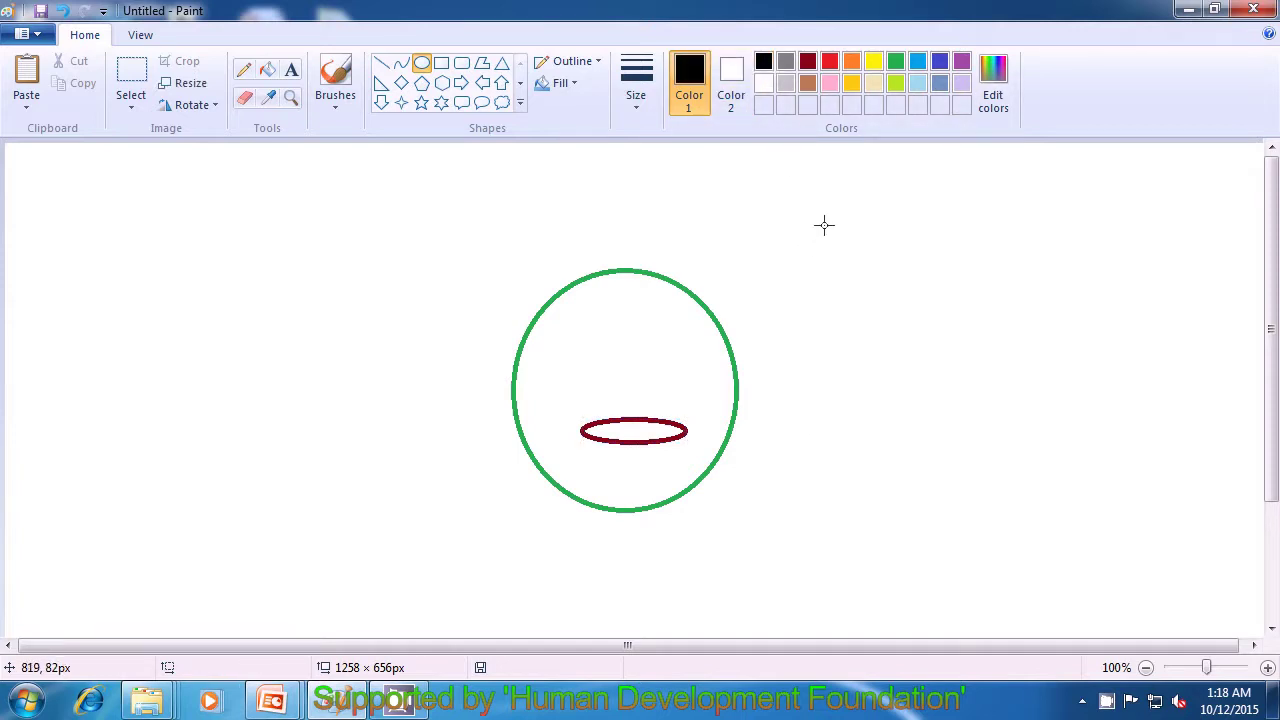
drag(830, 229, 848, 251)
click(901, 254)
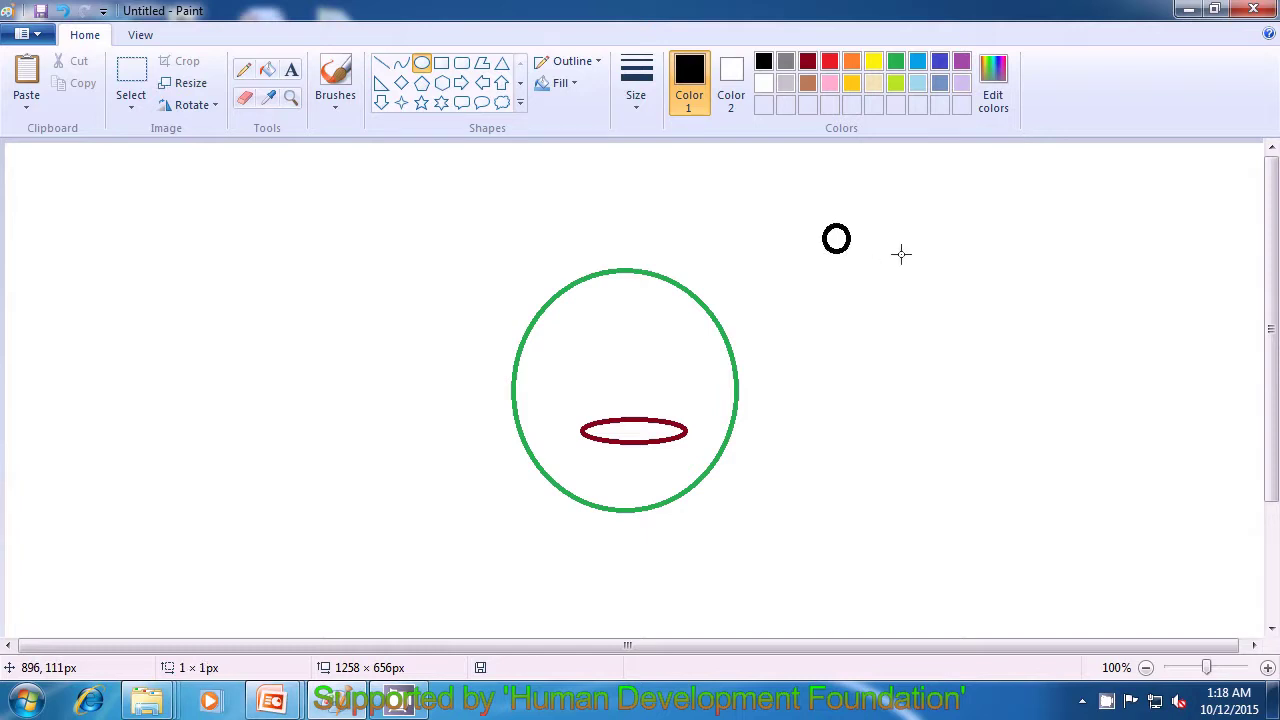
Copy the small black circle with a 45 × 54 px rectangular selection and place it as the face's left eye using transparent selection
click(130, 80)
drag(810, 211, 856, 264)
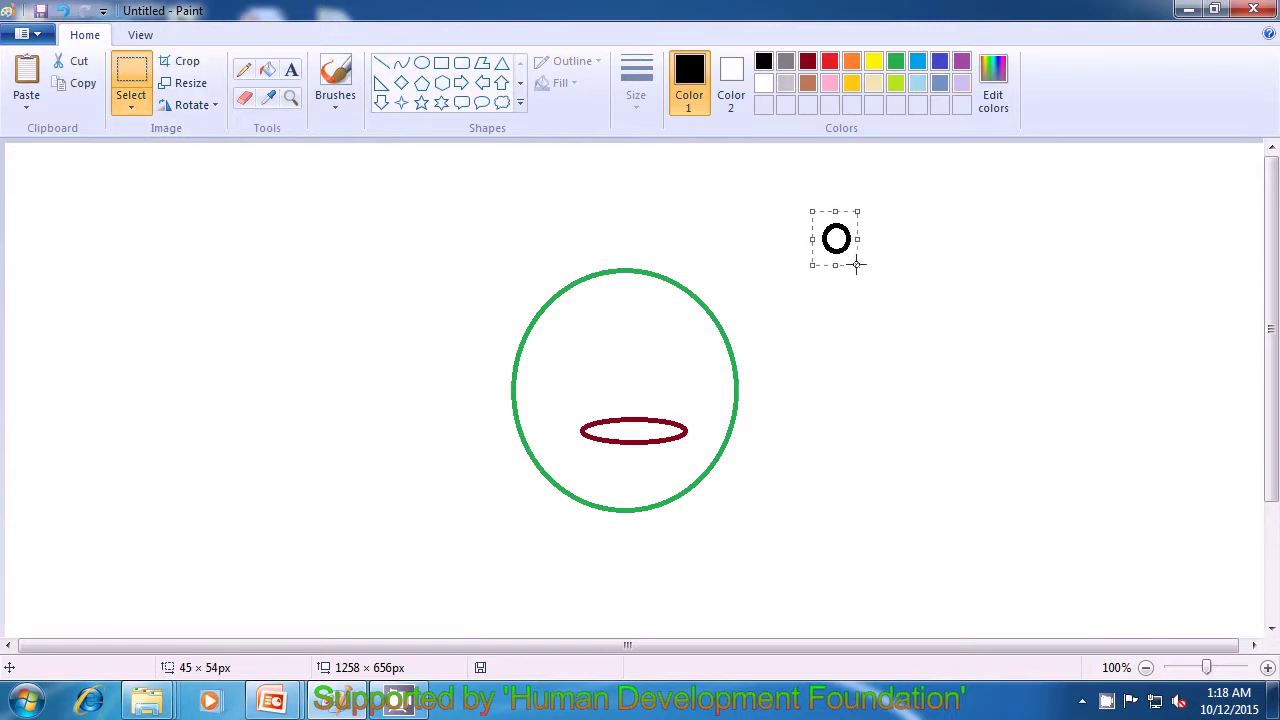
key(ctrl+c)
key(ctrl+v)
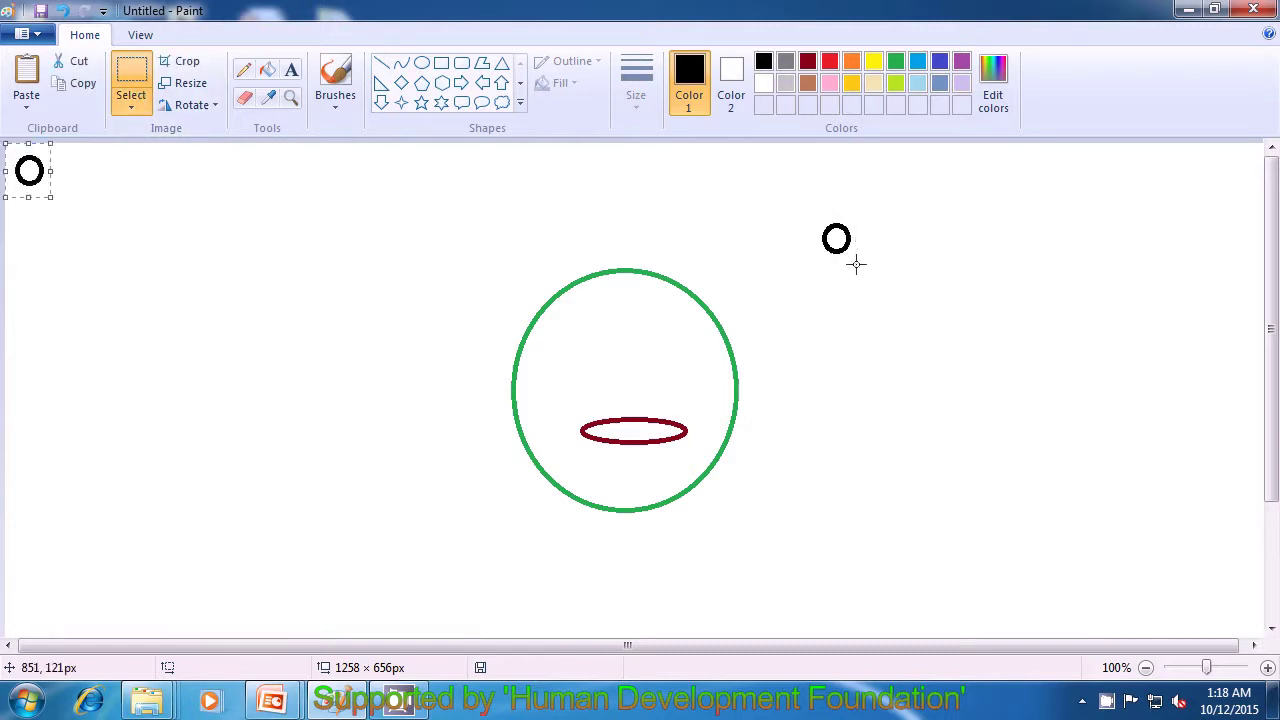
drag(32, 170, 540, 356)
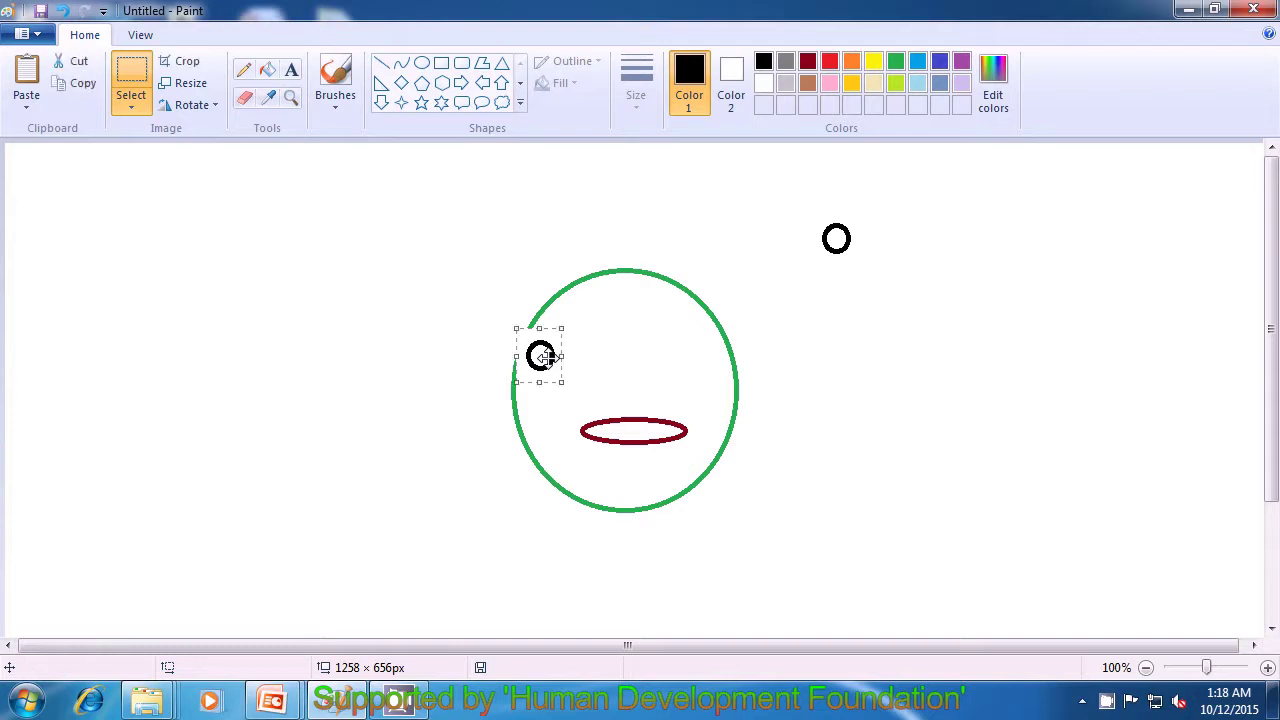
click(133, 104)
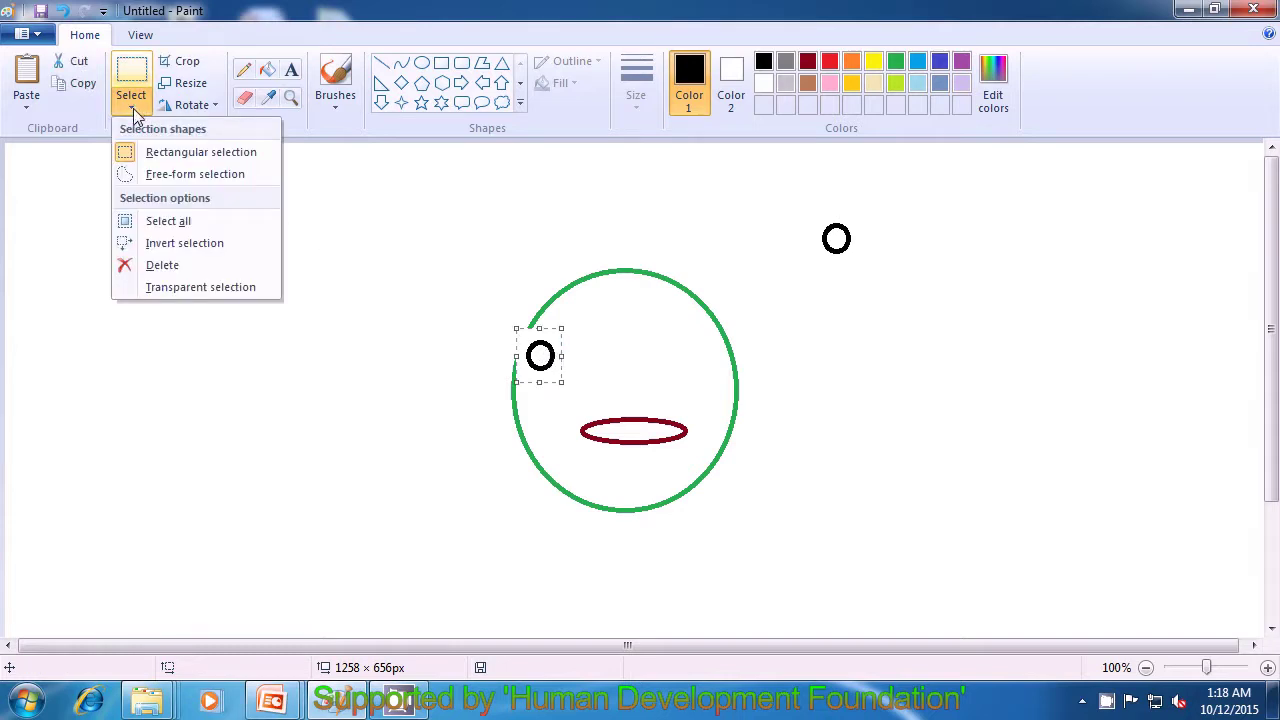
click(185, 289)
mouse_move(535, 358)
mouse_down()
mouse_move(551, 376)
mouse_move(541, 370)
mouse_up()
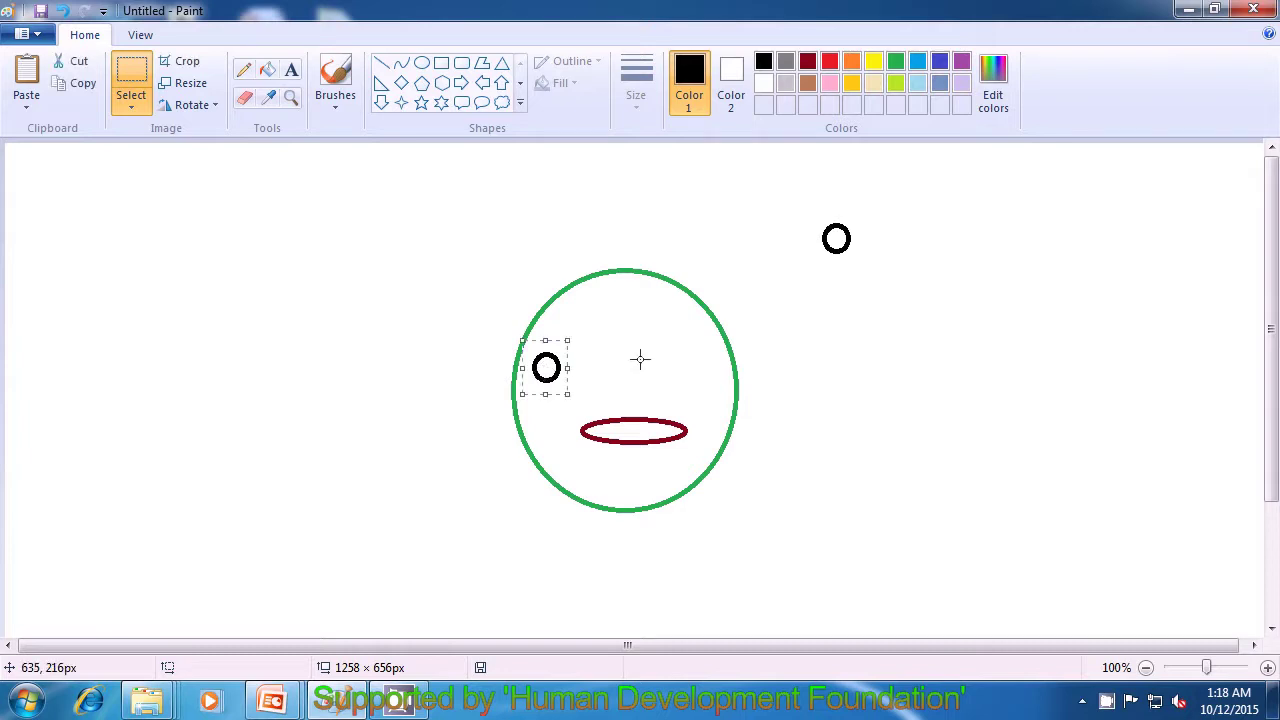
Copy the left eye and place the pasted circle as the right eye, above the right end of the mouth
key(ctrl+c)
key(ctrl+v)
drag(22, 170, 680, 362)
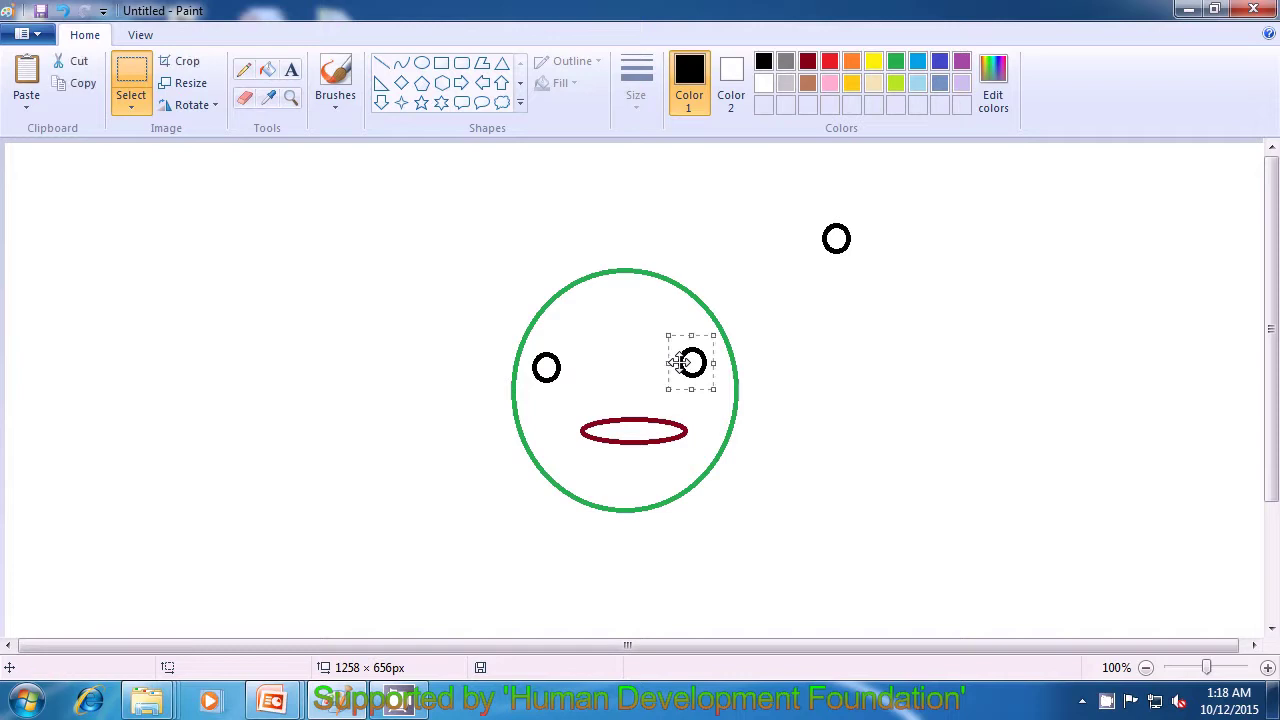
Paste five small circles as overlapping hair curls along the face outline, from left-eye level up the upper-left edge
key(ctrl+v)
drag(30, 170, 510, 358)
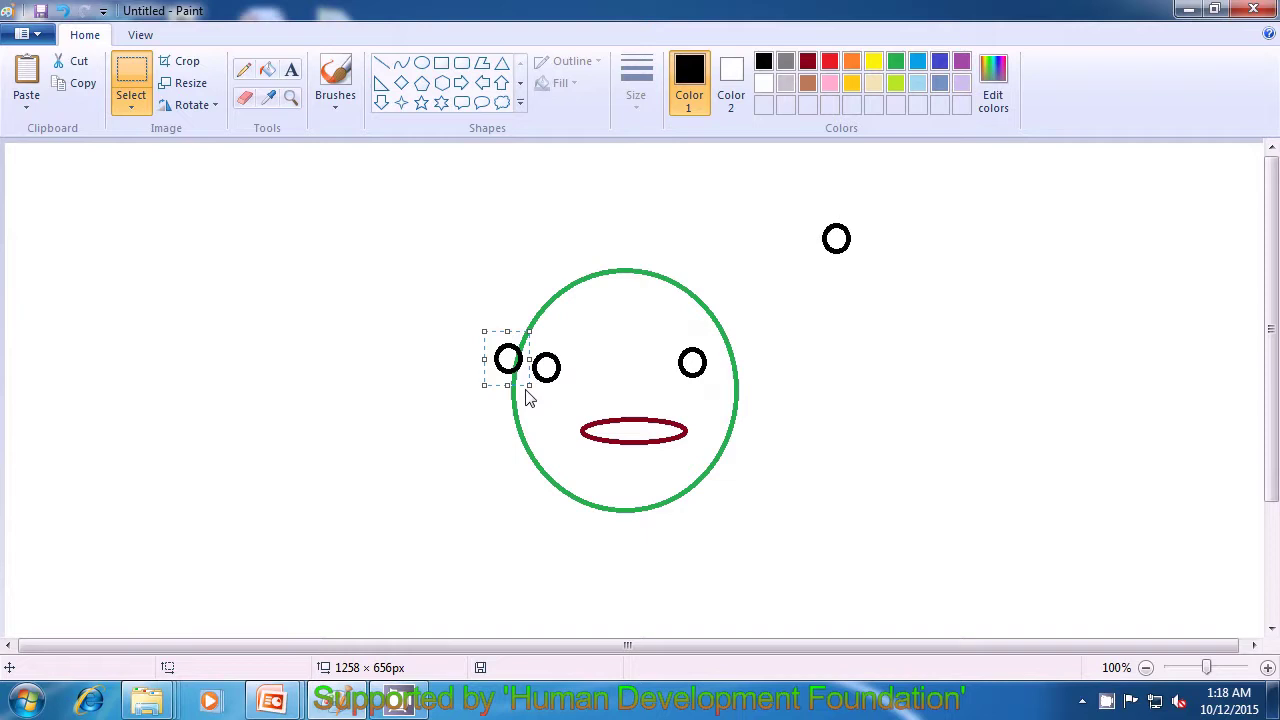
key(ctrl+v)
drag(31, 176, 521, 357)
key(ctrl+v)
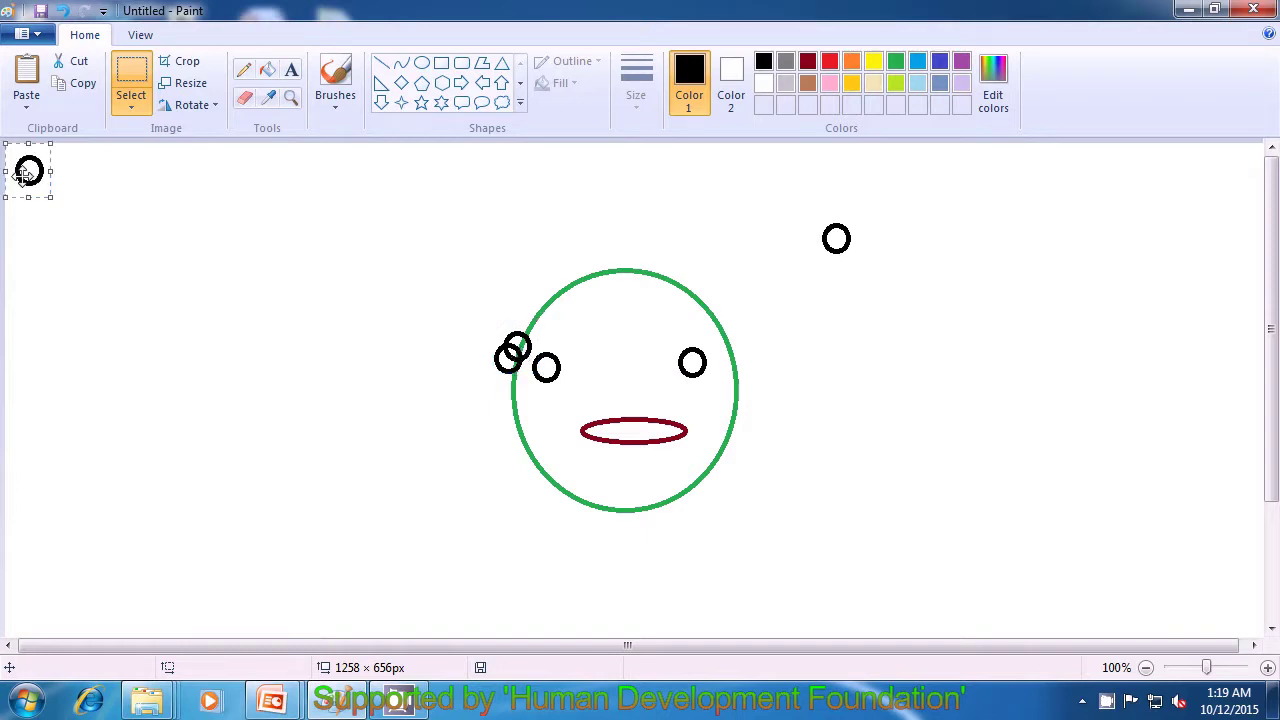
drag(28, 171, 517, 332)
key(ctrl+v)
drag(30, 178, 537, 323)
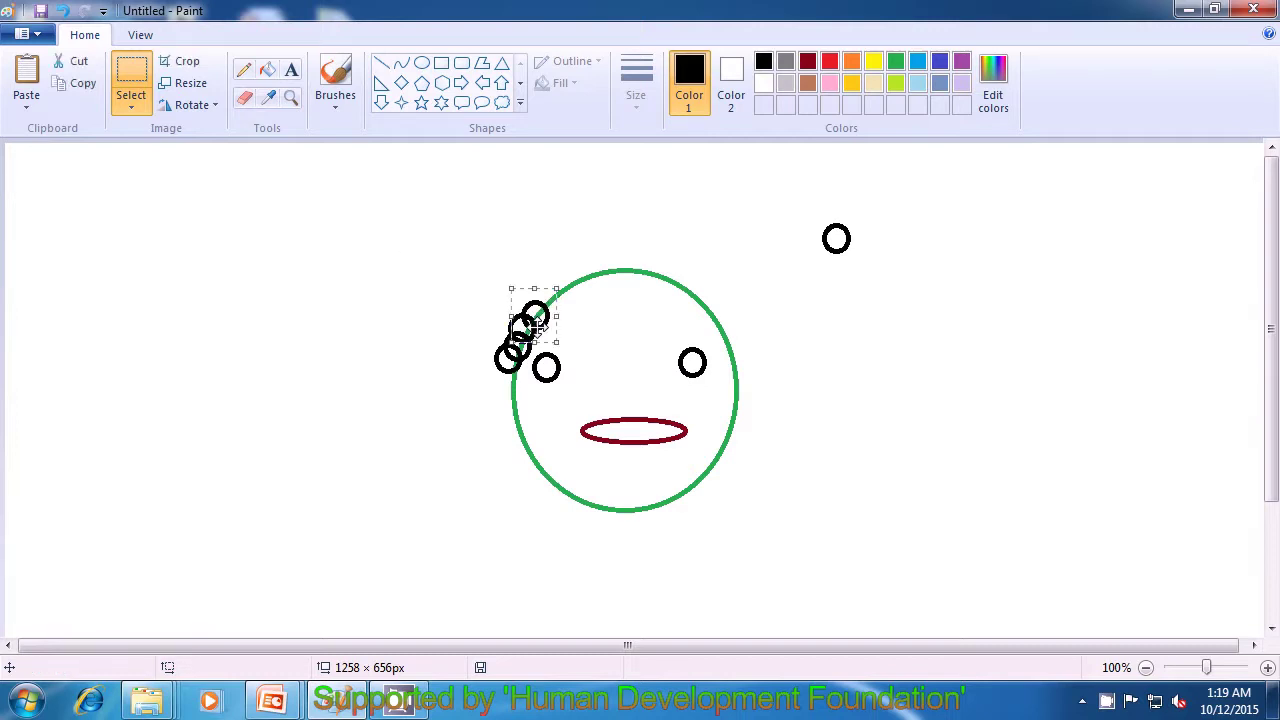
key(ctrl+v)
drag(29, 170, 543, 301)
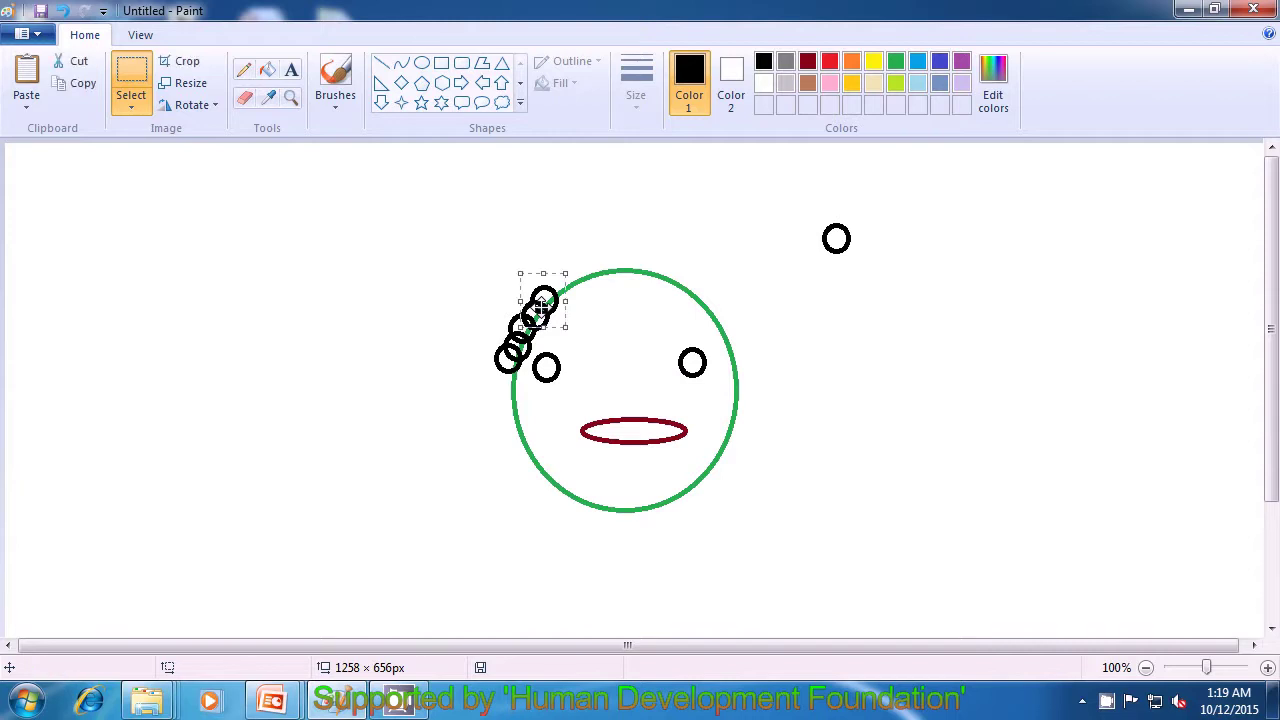
Continue the row of curls with six more pasted circles, overlapping along the outline up to the top of the head
key(ctrl+v)
drag(33, 182, 562, 290)
key(ctrl+v)
drag(46, 194, 565, 284)
key(ctrl+v)
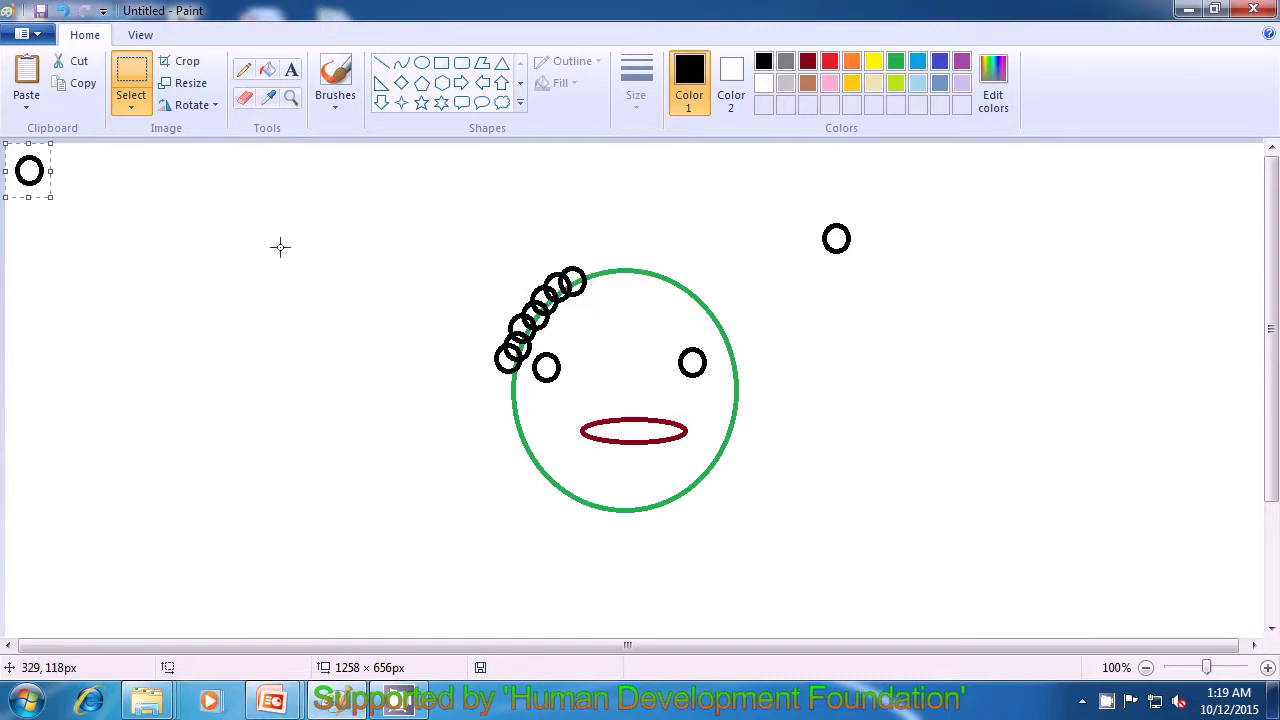
drag(30, 170, 589, 271)
key(ctrl+v)
drag(40, 171, 608, 269)
key(ctrl+v)
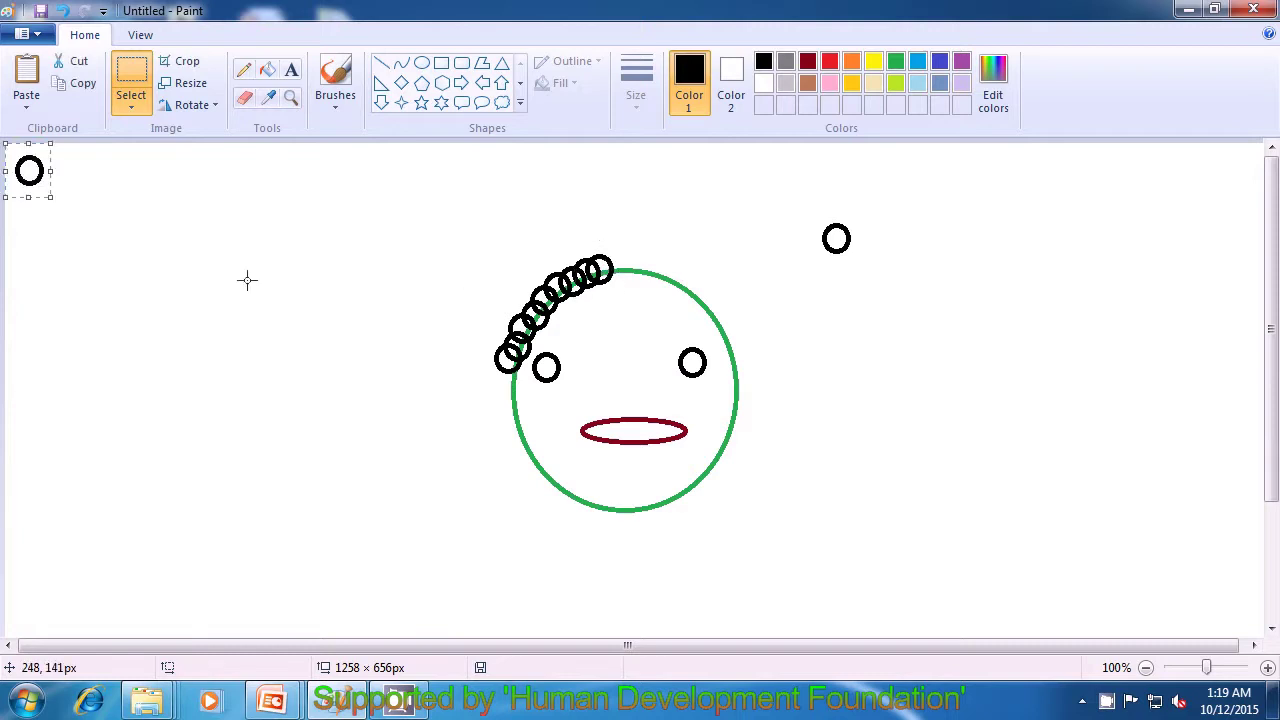
drag(29, 170, 616, 268)
key(ctrl+v)
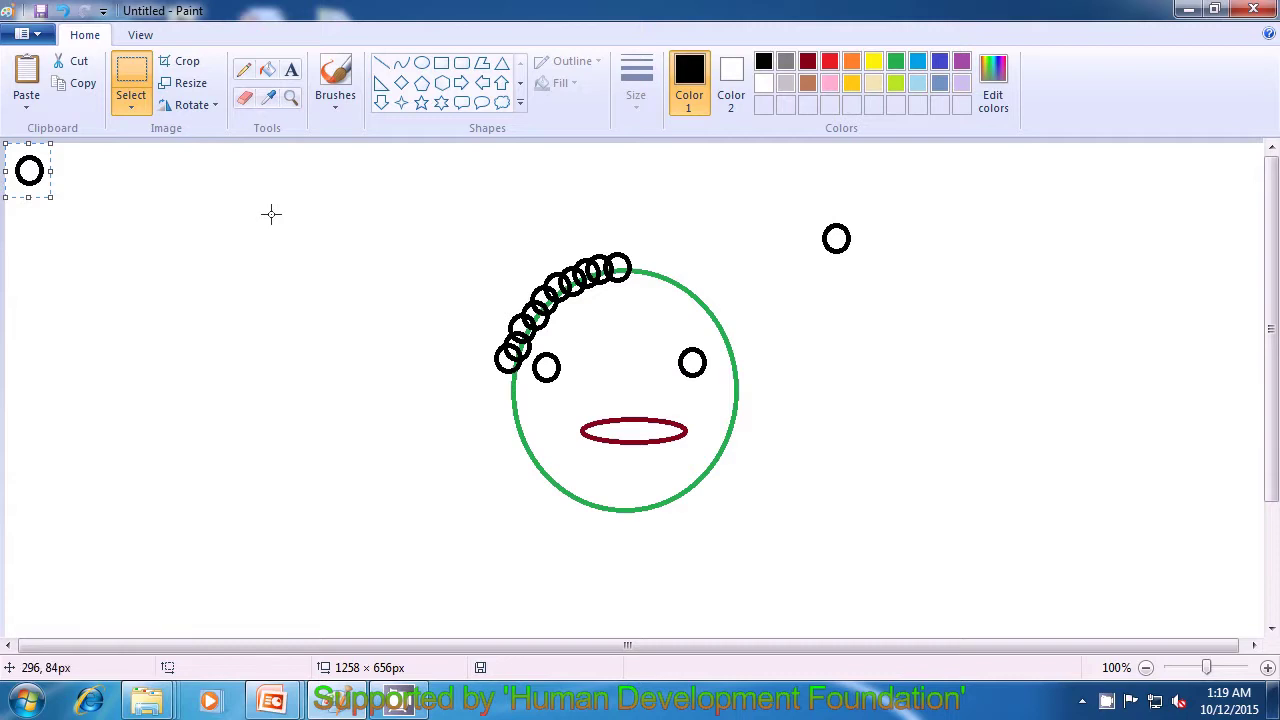
drag(33, 175, 632, 265)
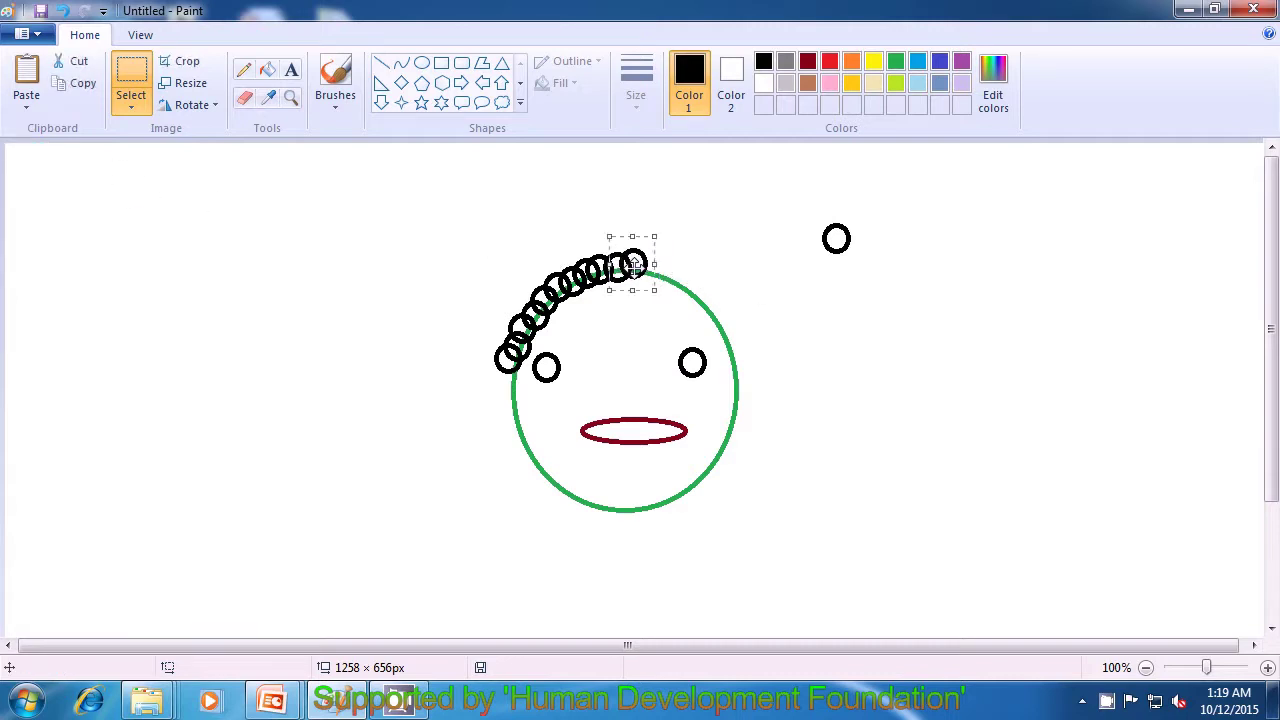
Add four pasted circles to the curl row, running from the top of the head onto its upper-right edge
key(ctrl+v)
drag(33, 175, 655, 272)
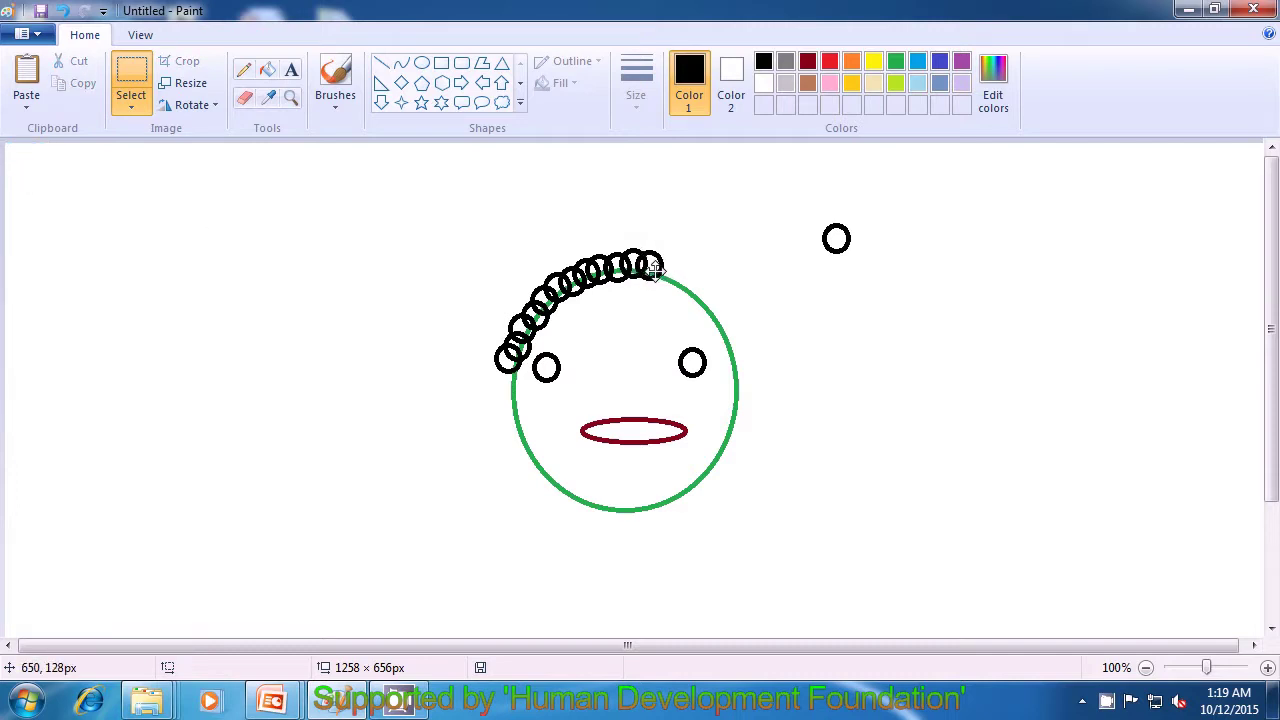
key(ctrl+v)
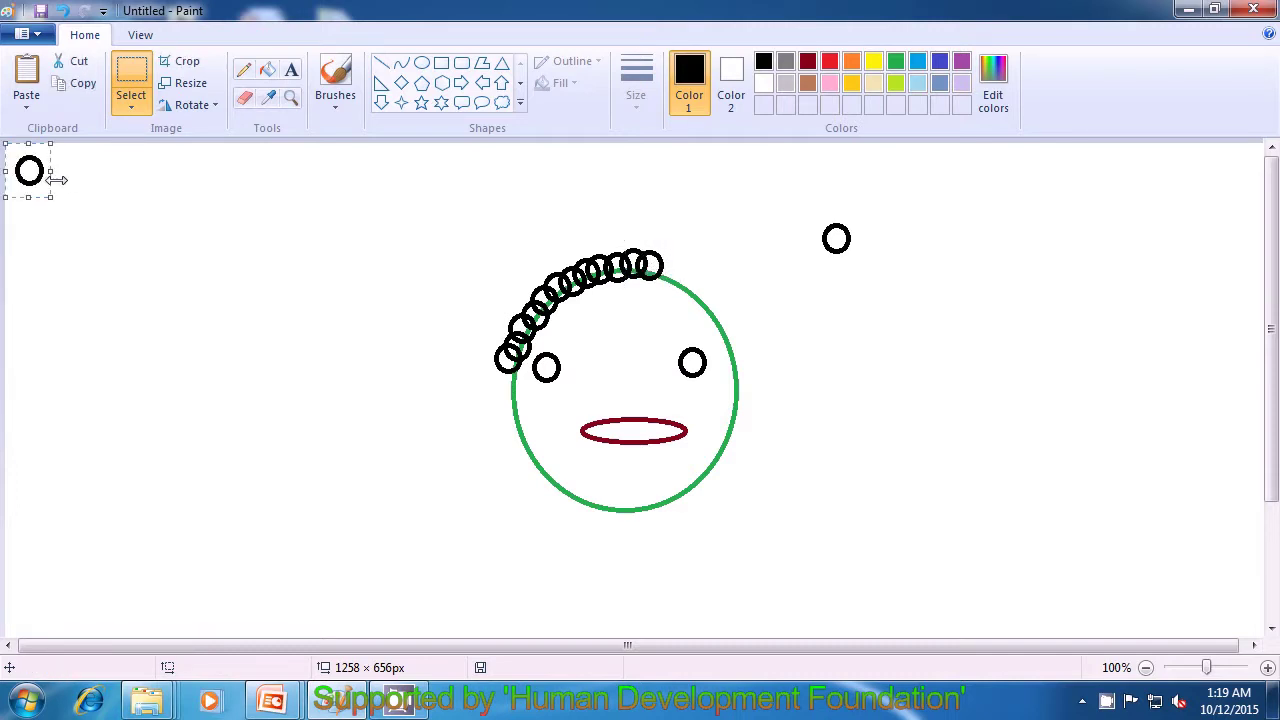
drag(34, 181, 668, 278)
key(ctrl+v)
drag(30, 176, 680, 284)
key(ctrl+v)
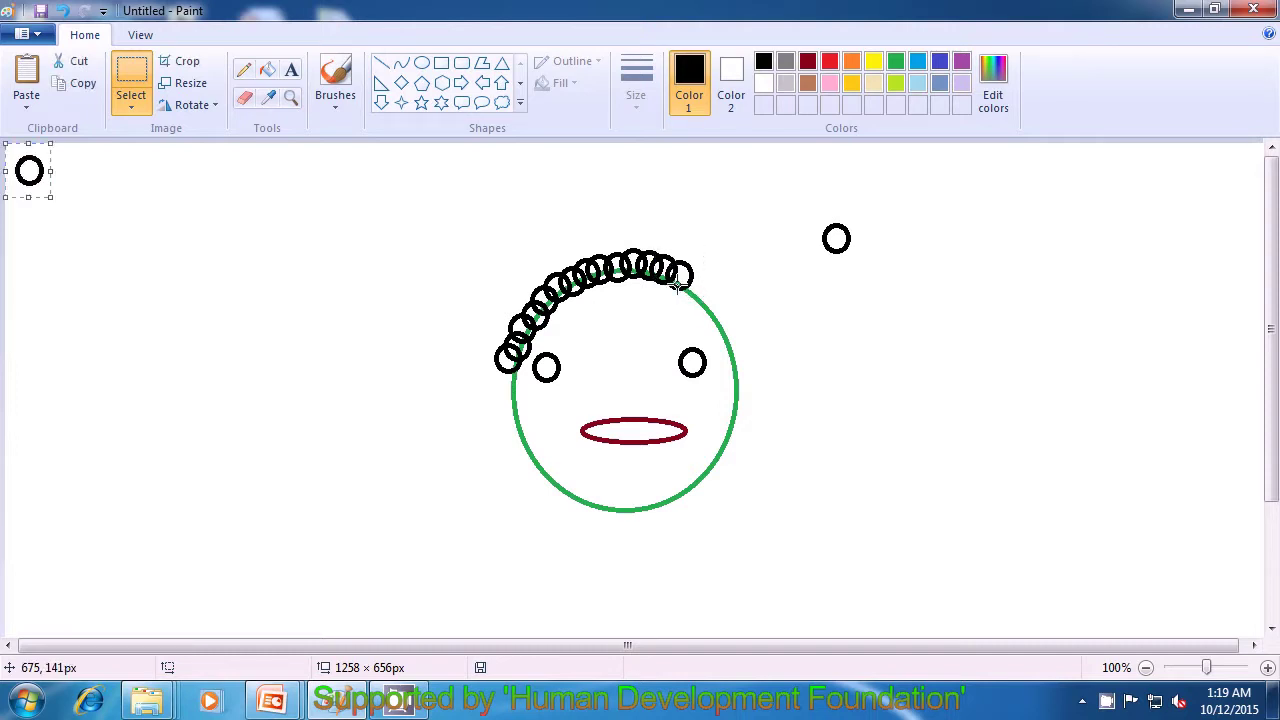
drag(27, 176, 694, 290)
Finish the first row of curls with five pasted circles down the face's right edge to eye level
key(ctrl+v)
drag(28, 165, 694, 304)
key(ctrl+v)
drag(30, 176, 716, 321)
key(ctrl+v)
drag(20, 188, 714, 342)
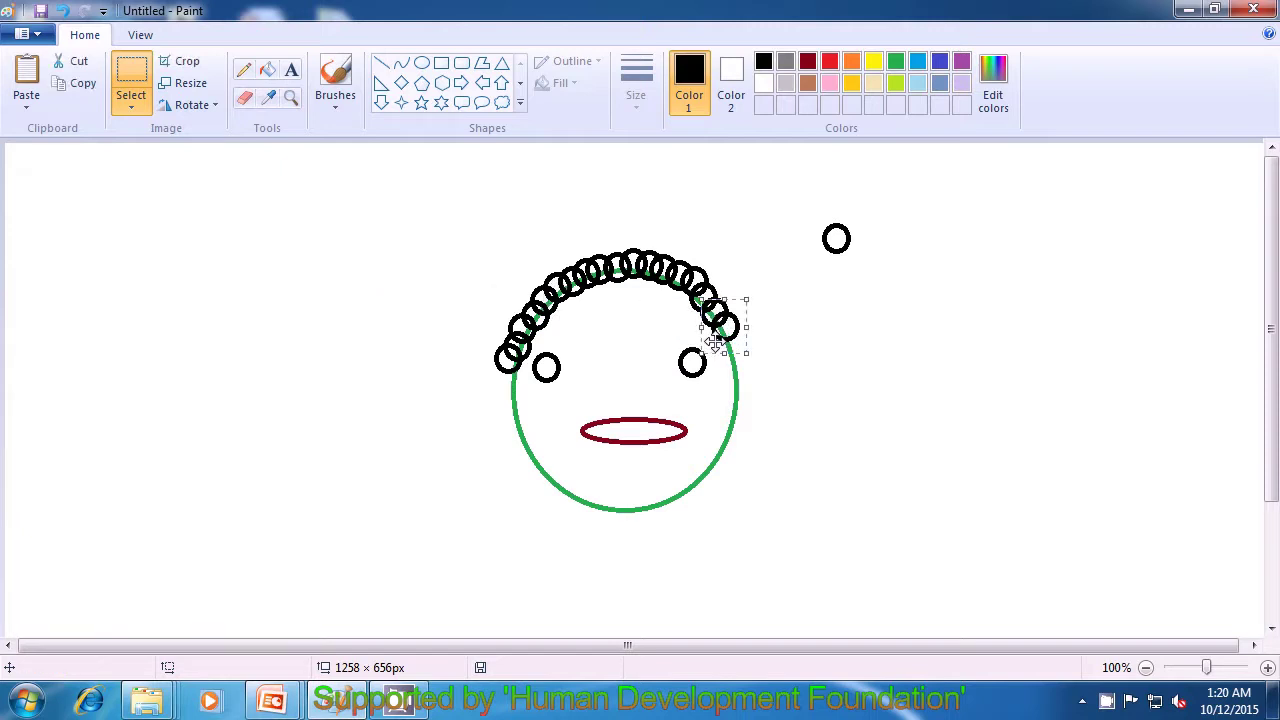
key(ctrl+v)
drag(28, 168, 734, 345)
key(ctrl+v)
drag(10, 178, 720, 365)
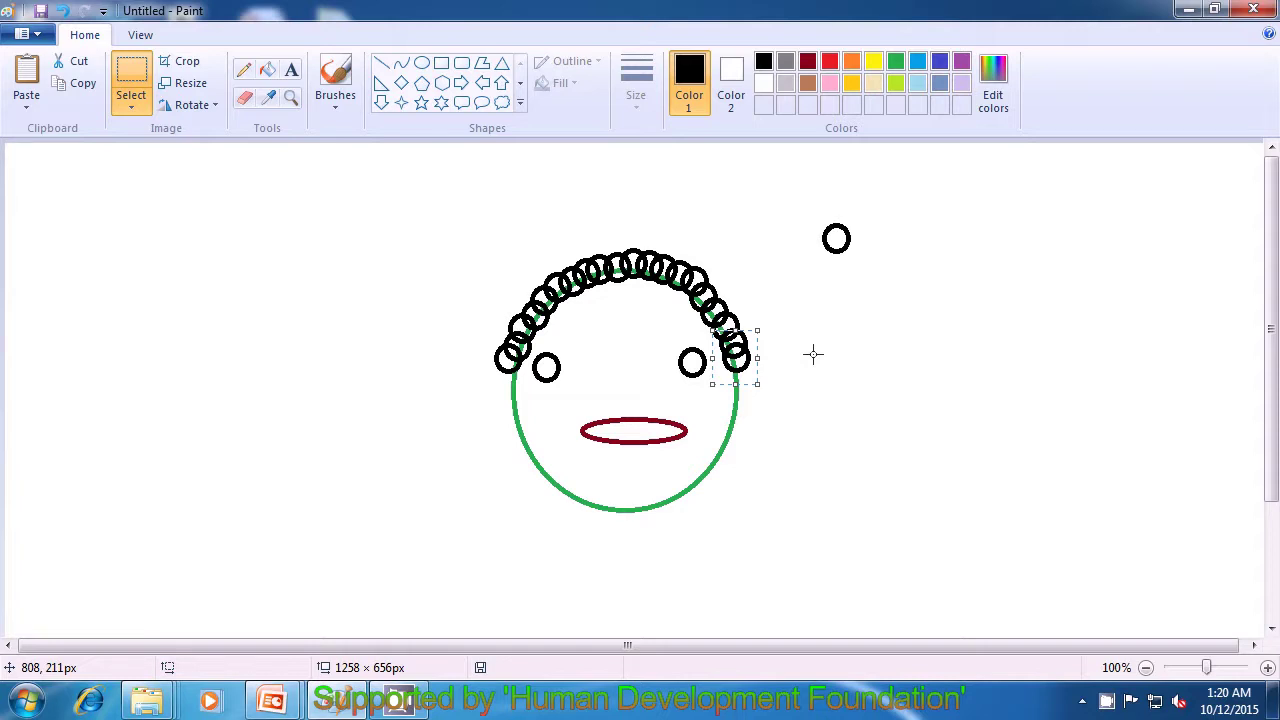
Start a second, outer row of curls with four pasted circles along the upper-left side of the head
key(ctrl+v)
drag(30, 172, 509, 336)
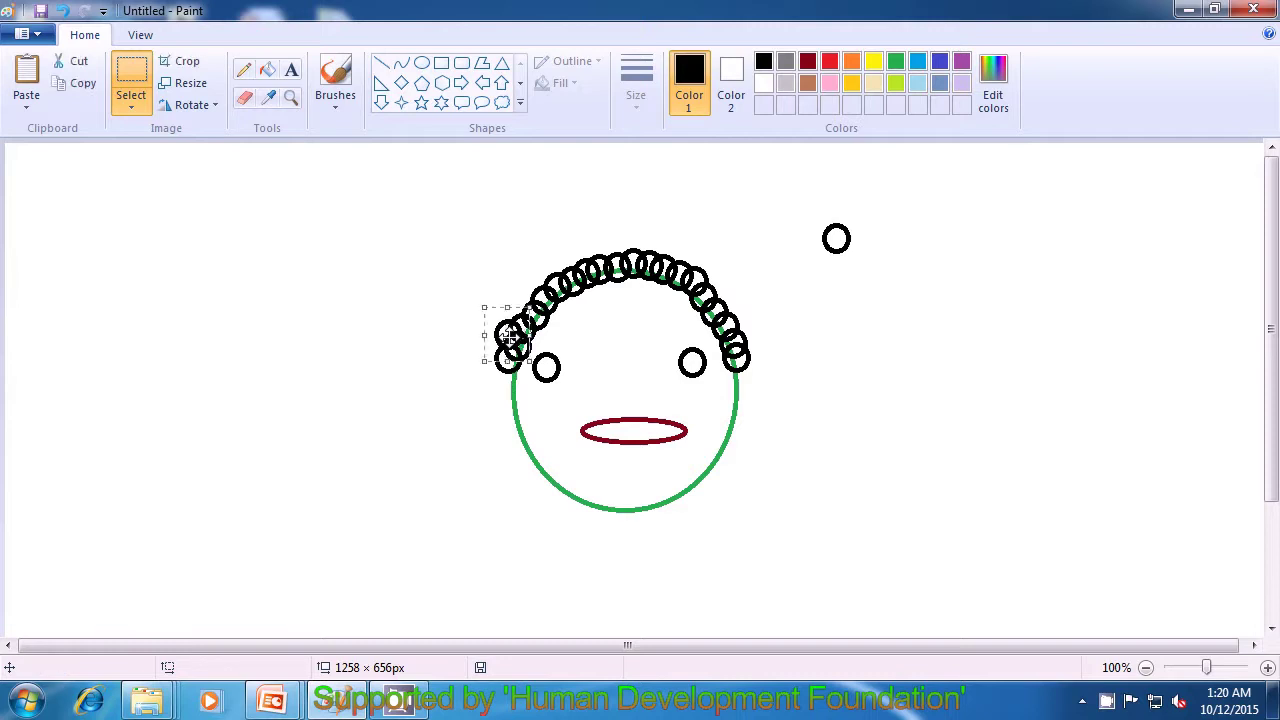
key(ctrl+v)
drag(10, 172, 498, 313)
key(ctrl+v)
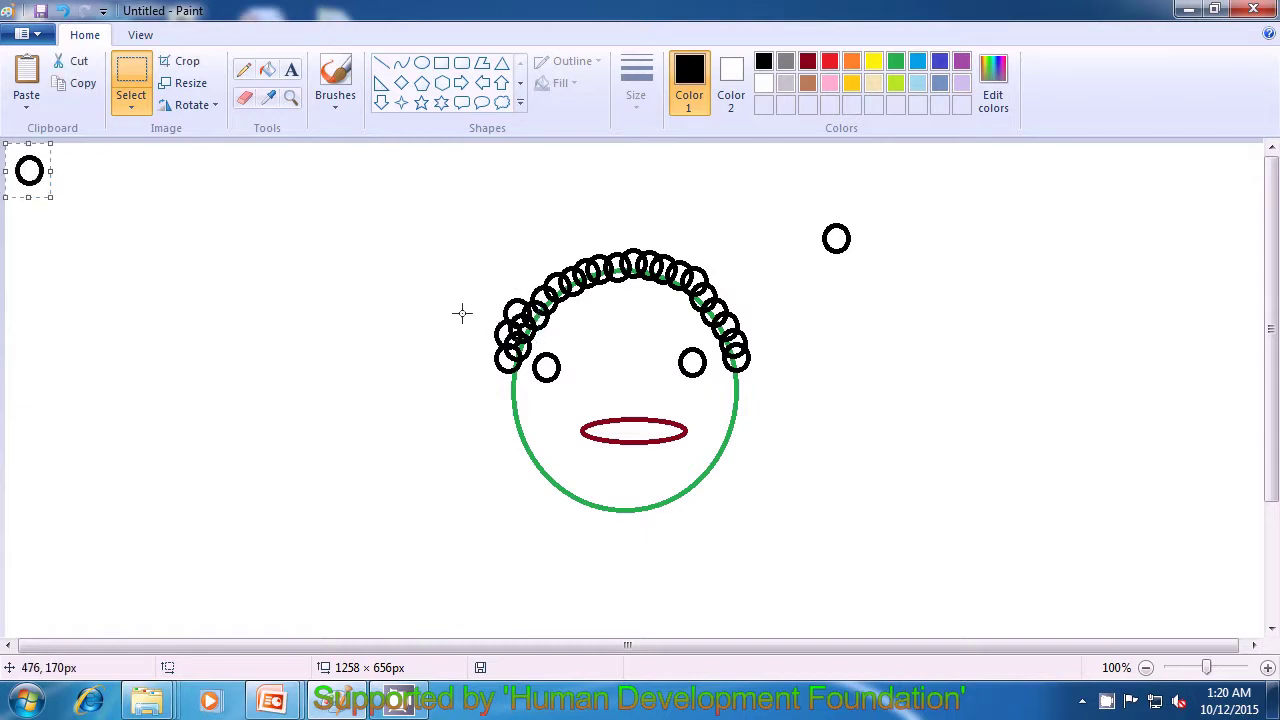
drag(26, 175, 516, 293)
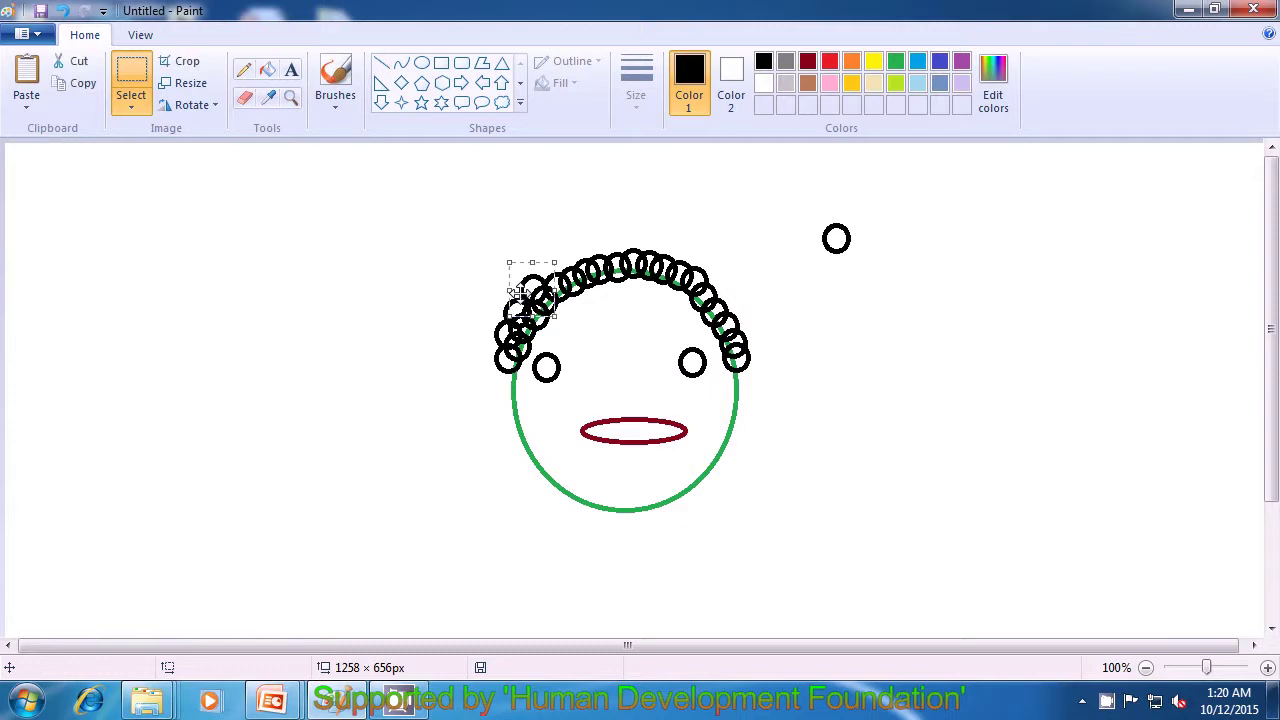
key(ctrl+v)
drag(29, 171, 553, 272)
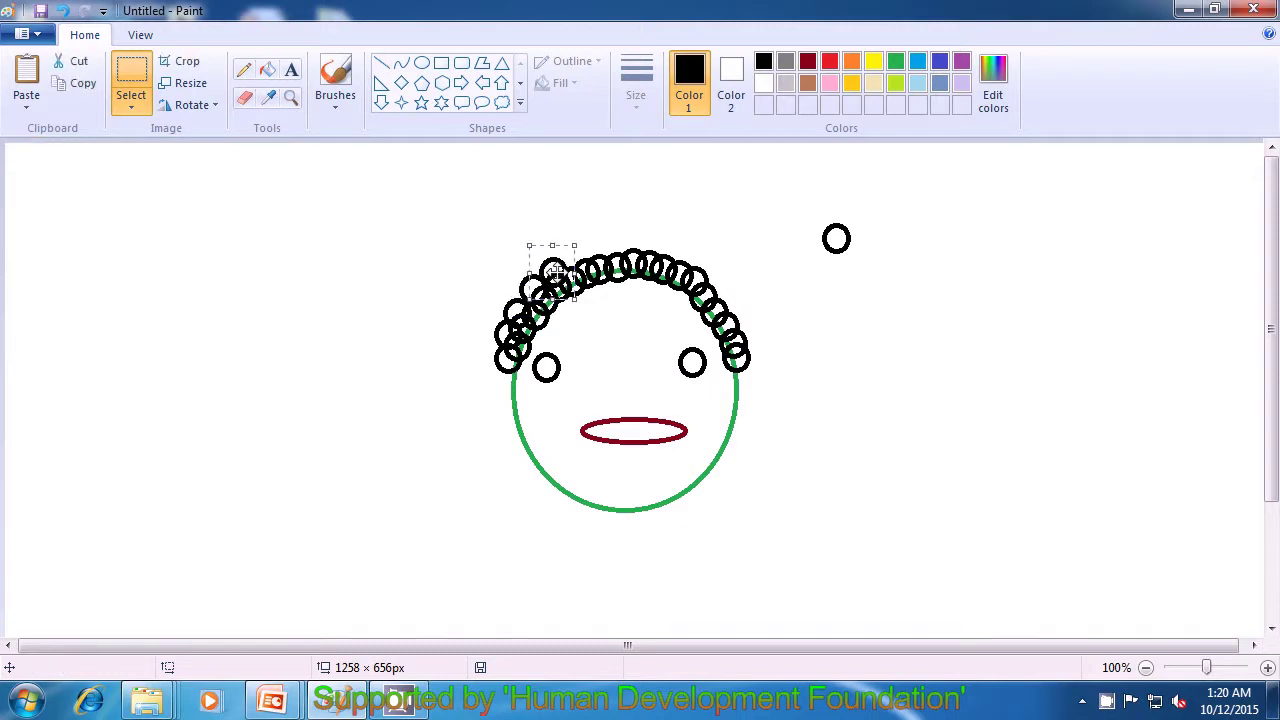
Extend the outer row of curls with five pasted circles from the head's upper-left side across its top
key(ctrl+v)
drag(62, 174, 572, 261)
key(ctrl+v)
drag(22, 178, 584, 259)
key(ctrl+v)
drag(38, 176, 600, 250)
key(ctrl+v)
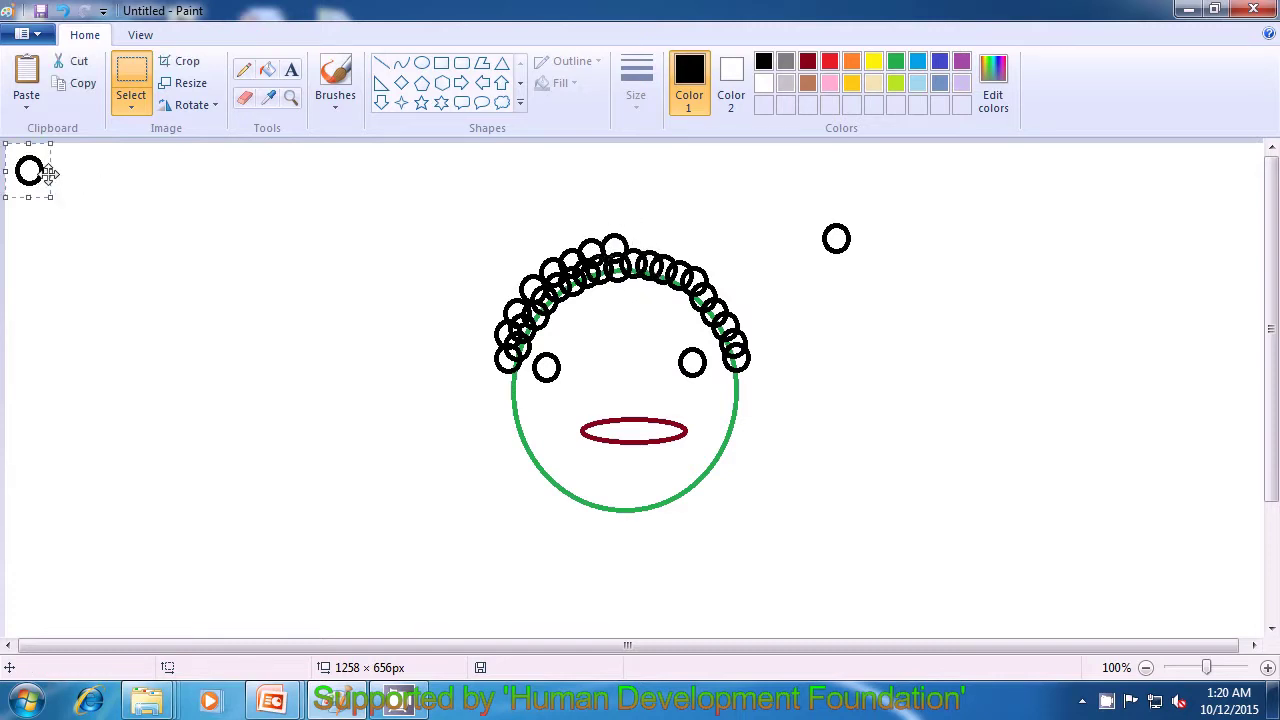
drag(16, 177, 637, 250)
key(ctrl+v)
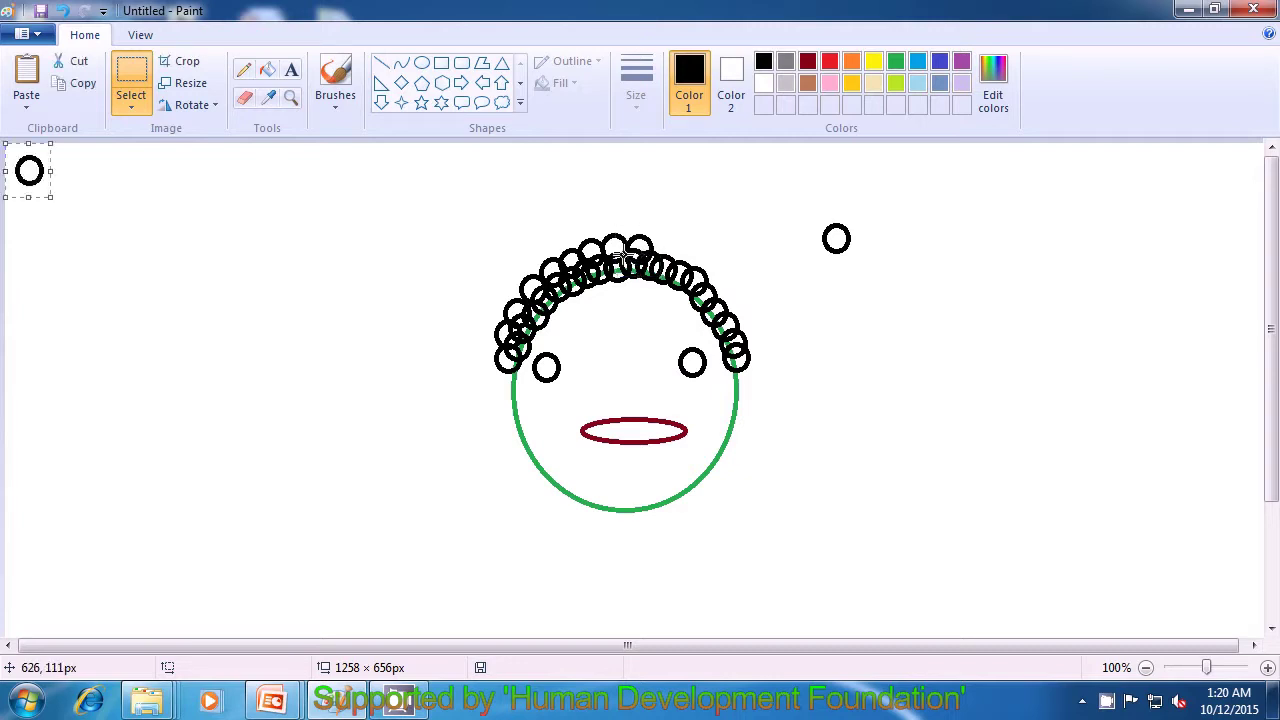
drag(34, 181, 659, 255)
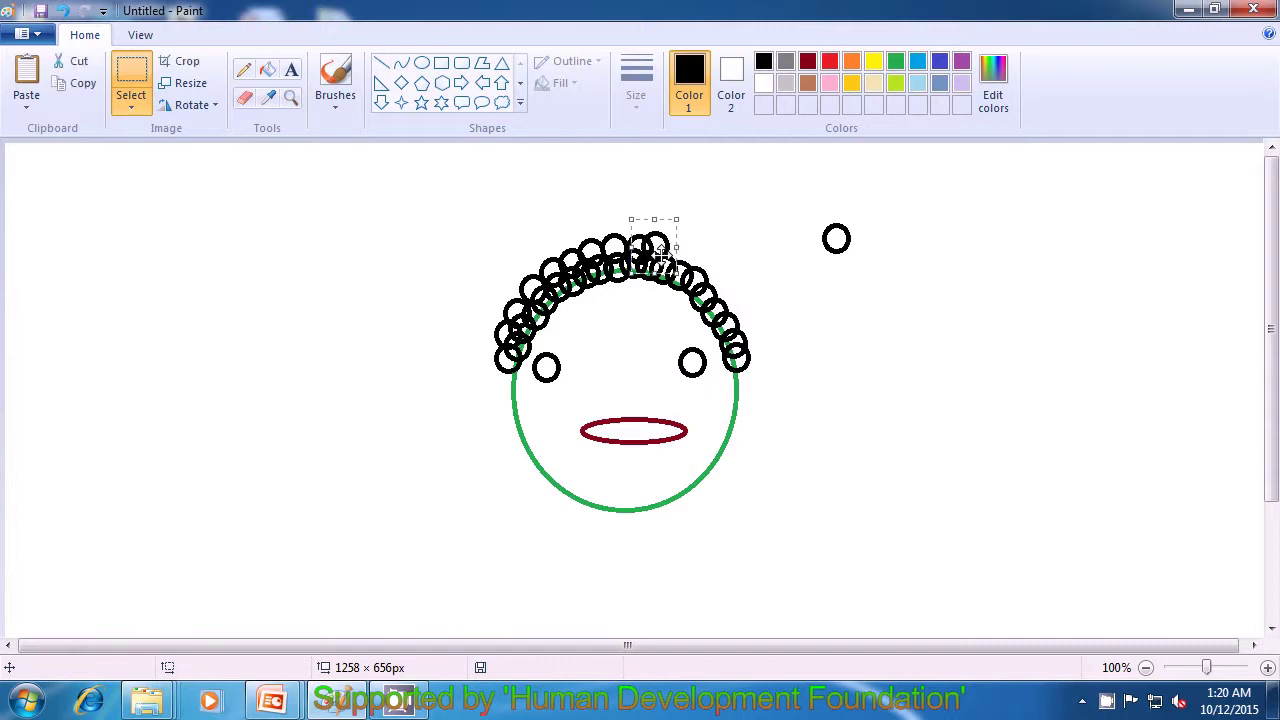
Add four pasted circles to the outer curl row, curving from the top of the head down its upper-right side
key(ctrl+v)
drag(40, 175, 670, 252)
key(ctrl+v)
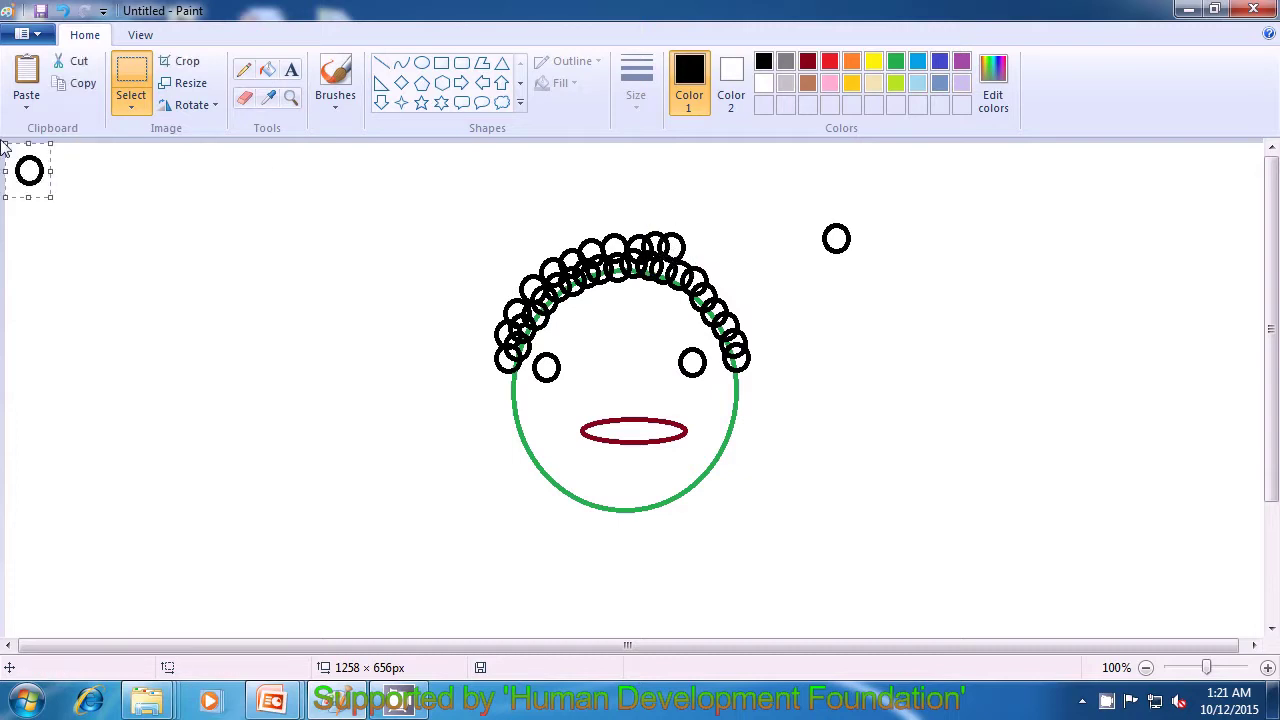
drag(29, 170, 684, 261)
key(ctrl+v)
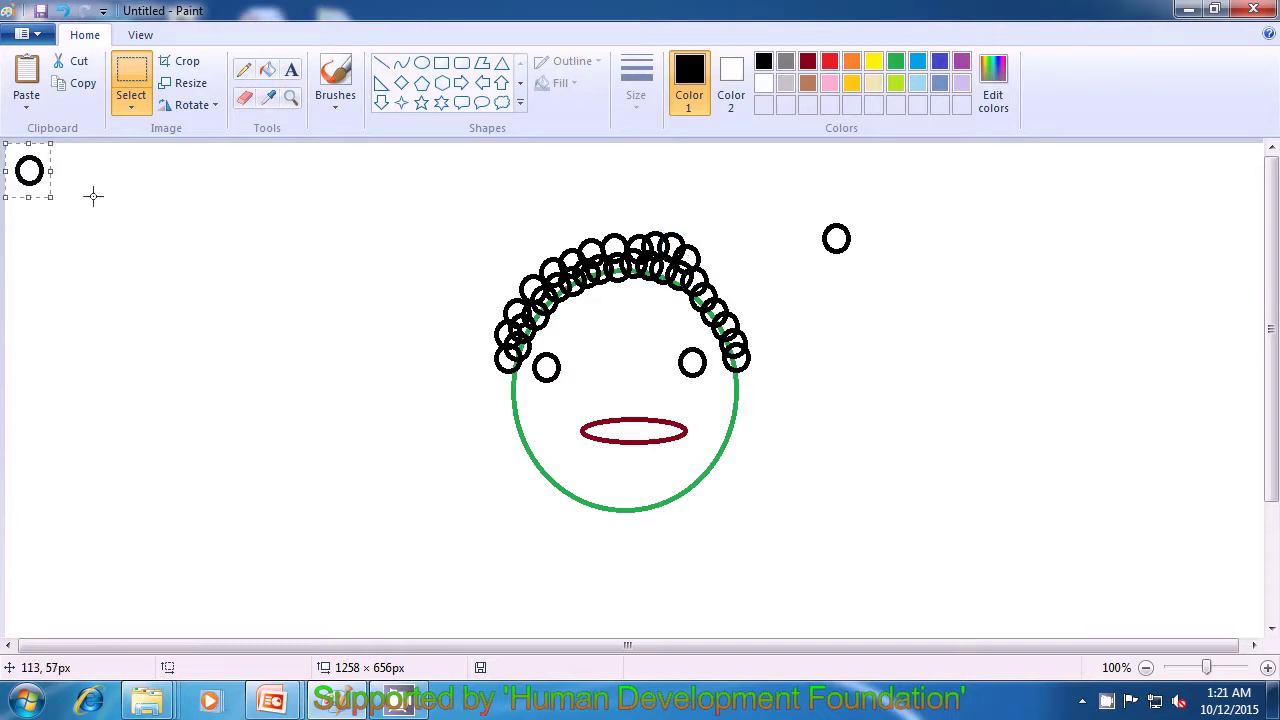
drag(29, 170, 699, 268)
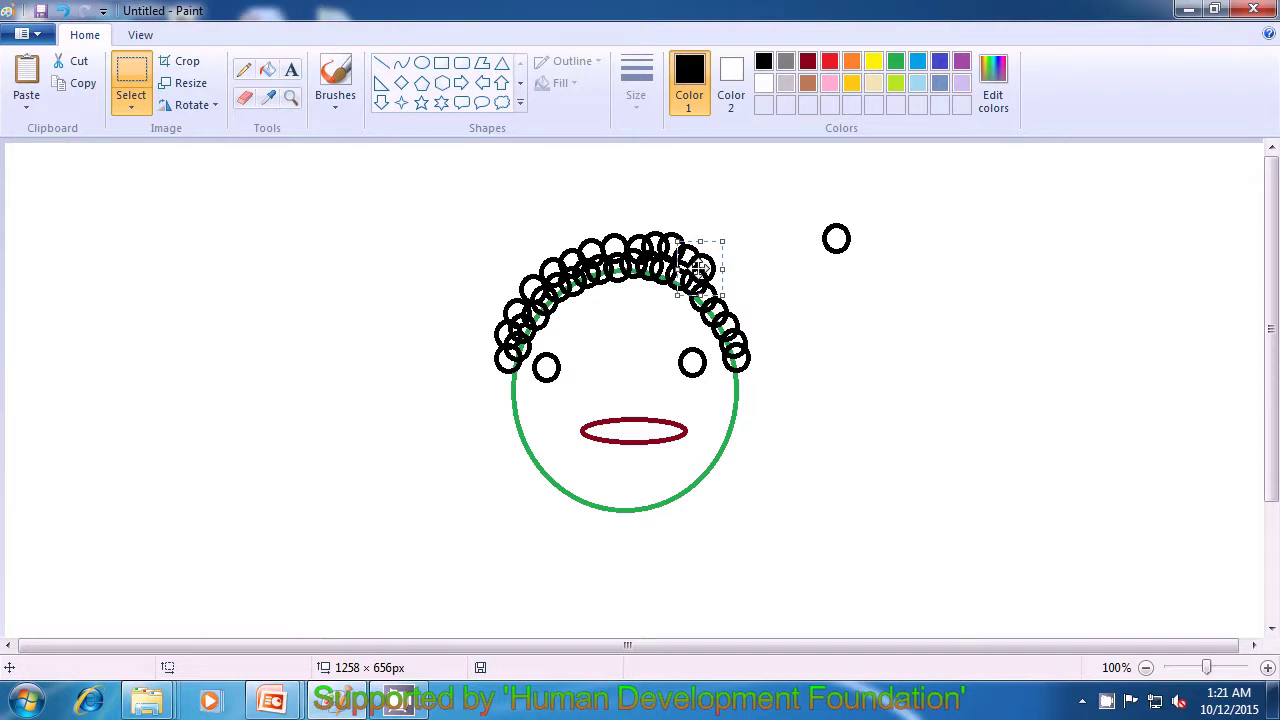
key(ctrl+v)
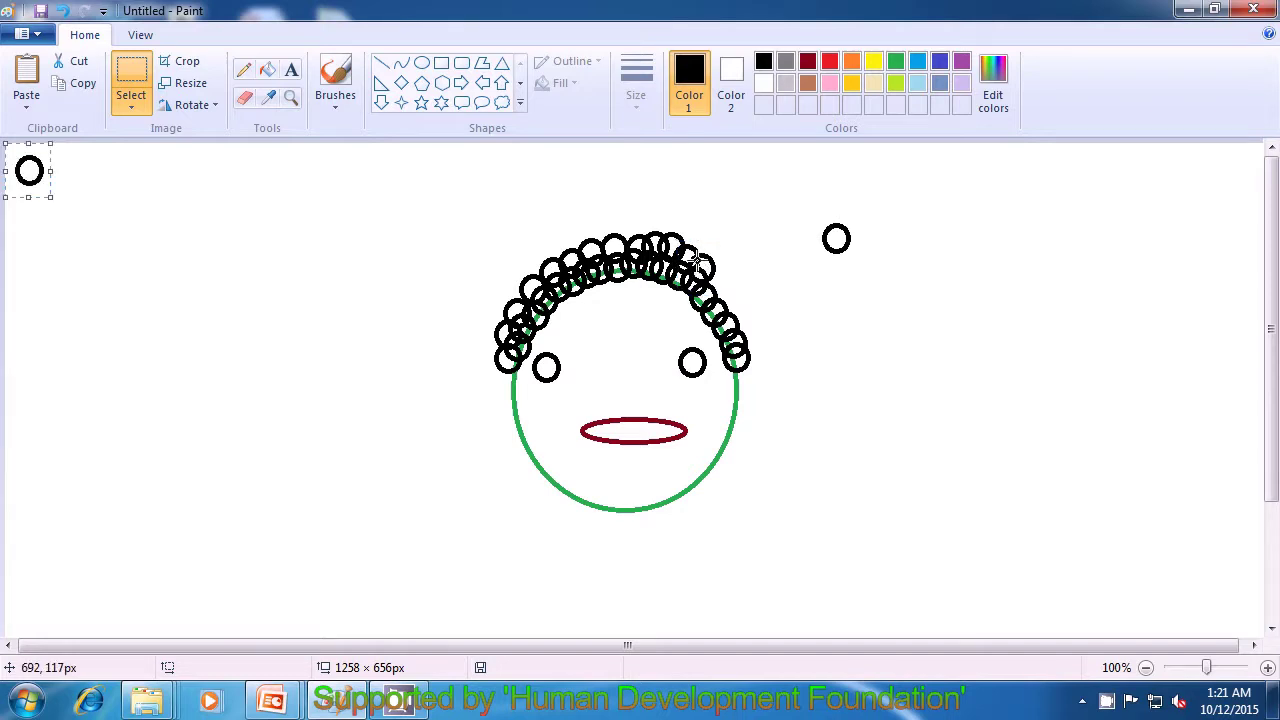
drag(43, 180, 732, 290)
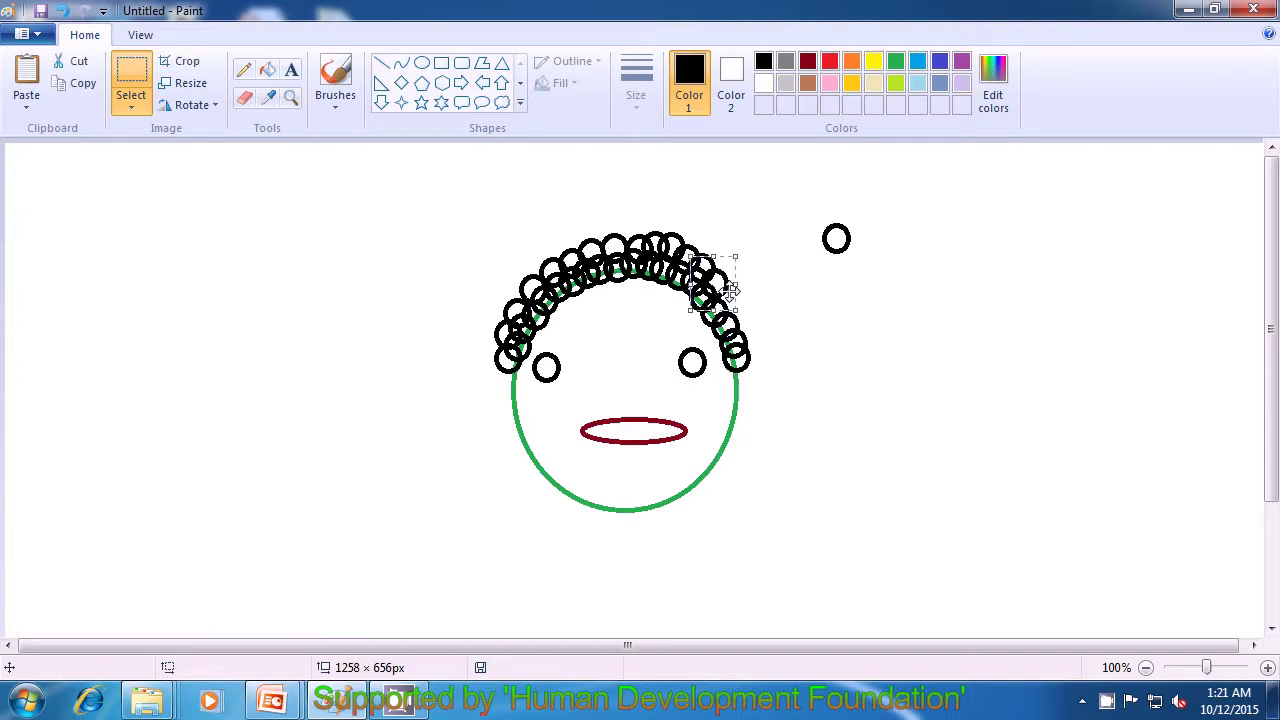
Finish the outer curl row with four pasted circles down the right side of the head toward eye level
key(ctrl+v)
drag(30, 174, 724, 303)
key(ctrl+v)
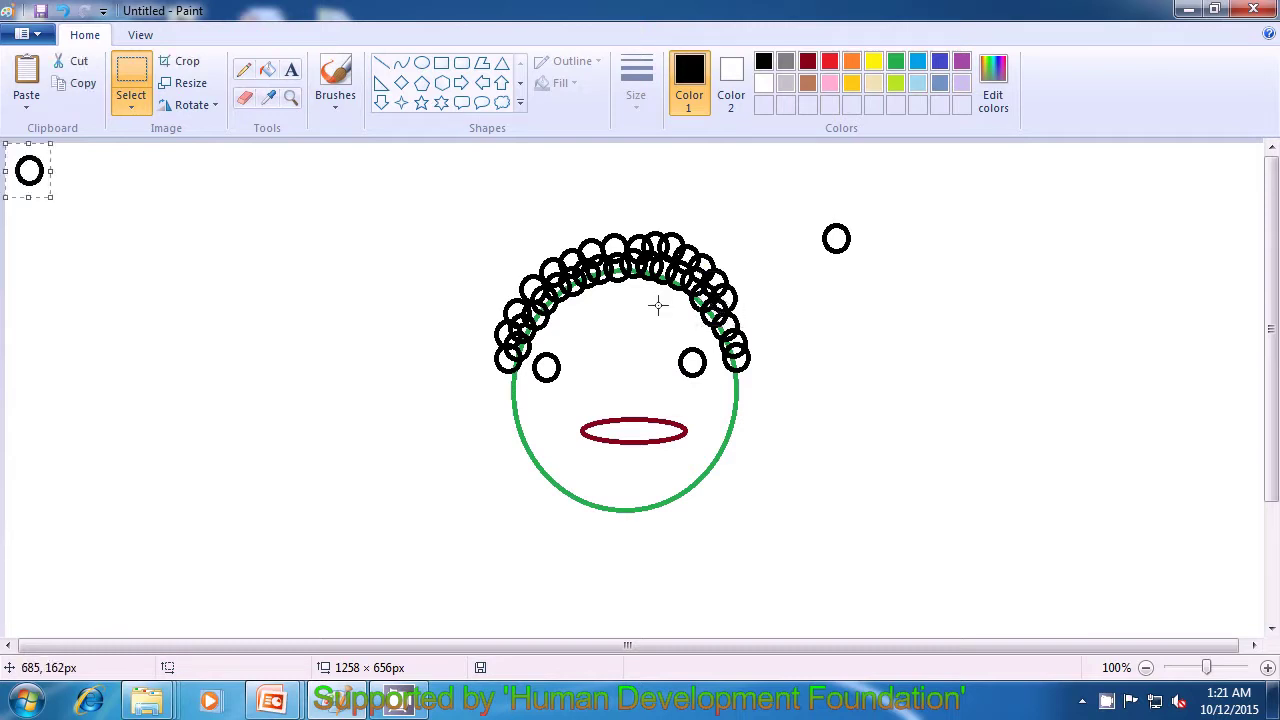
drag(29, 170, 736, 314)
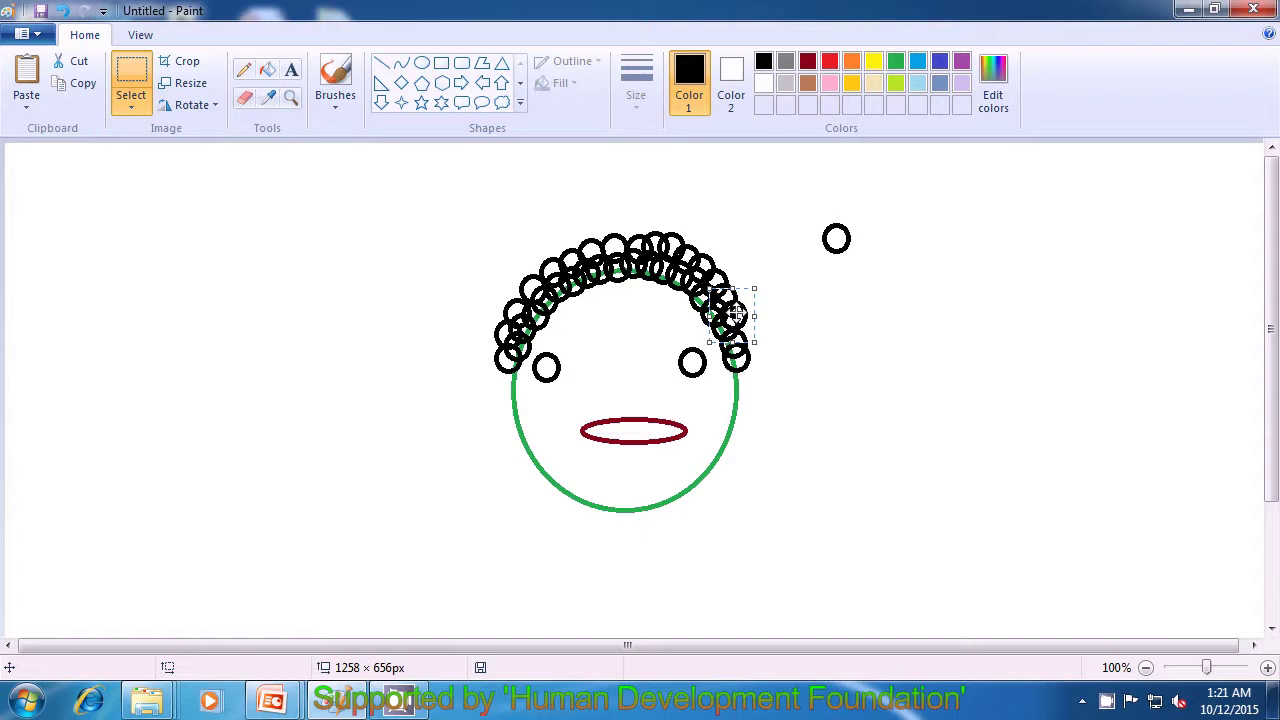
key(ctrl+v)
drag(29, 170, 735, 336)
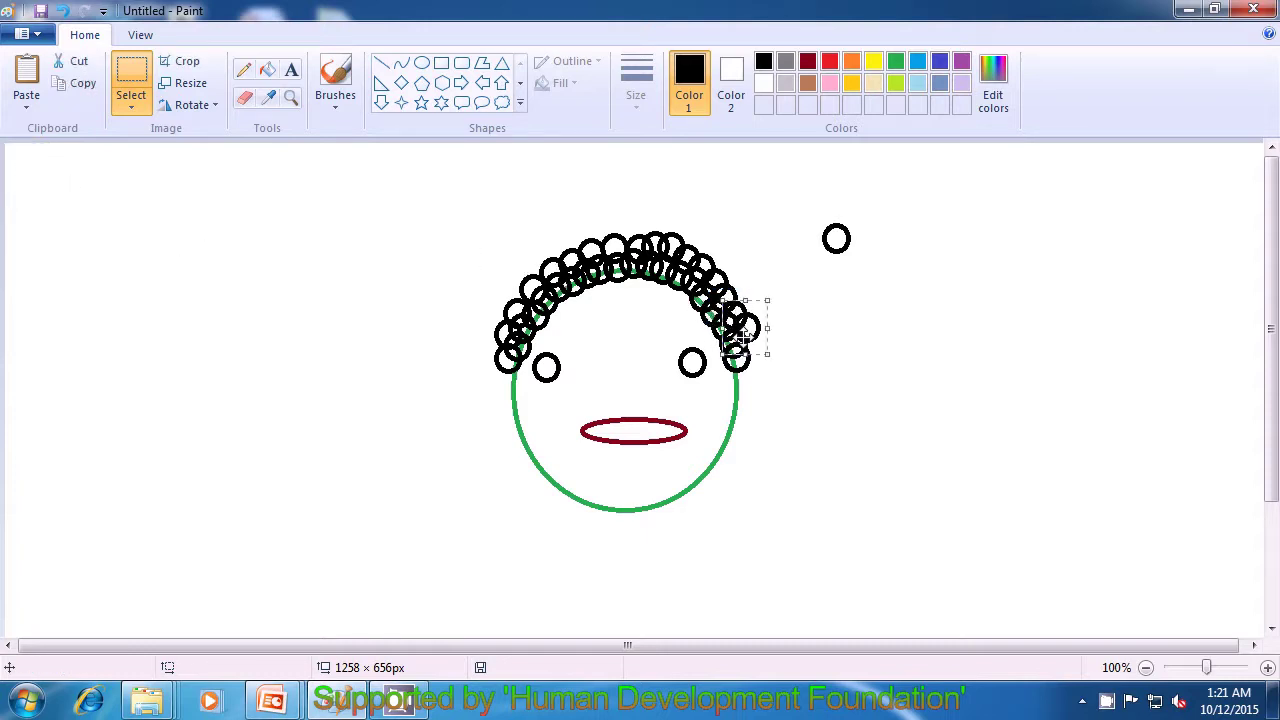
key(ctrl+v)
drag(29, 171, 748, 353)
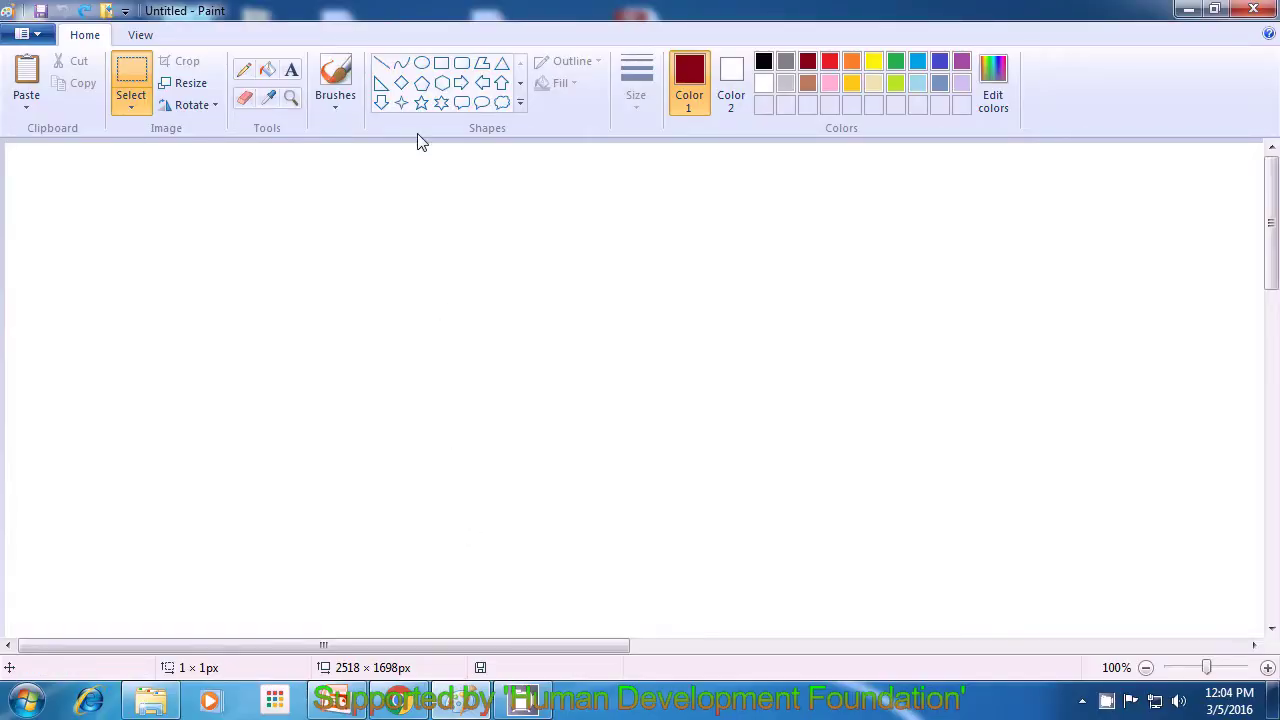
Draw a large black circle with the Oval shape in the middle of the blank canvas
click(422, 64)
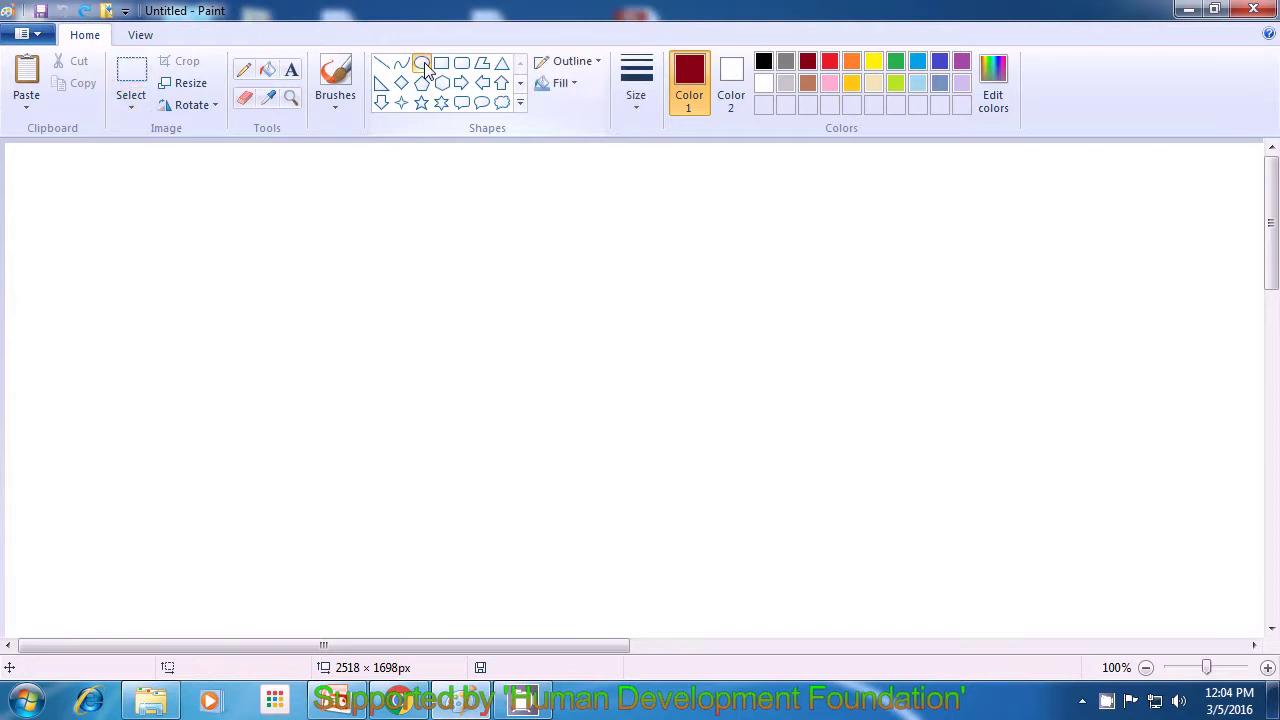
click(763, 63)
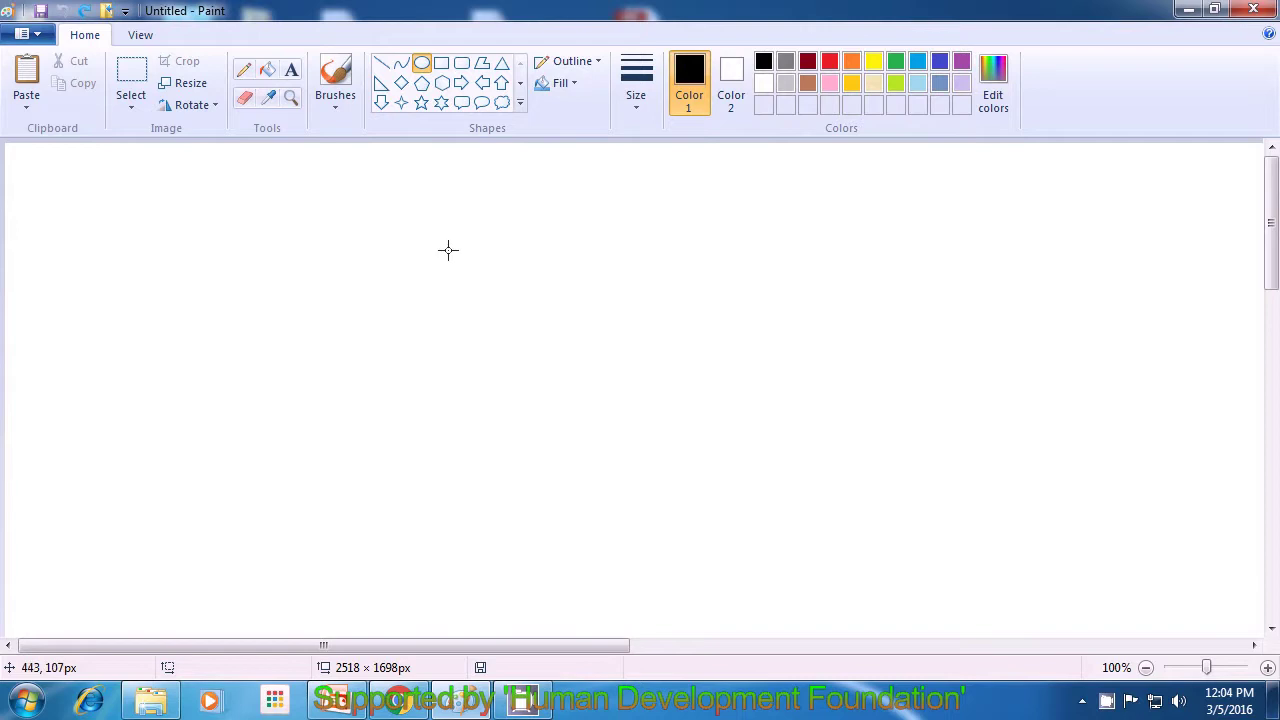
drag(461, 256, 731, 525)
click(815, 480)
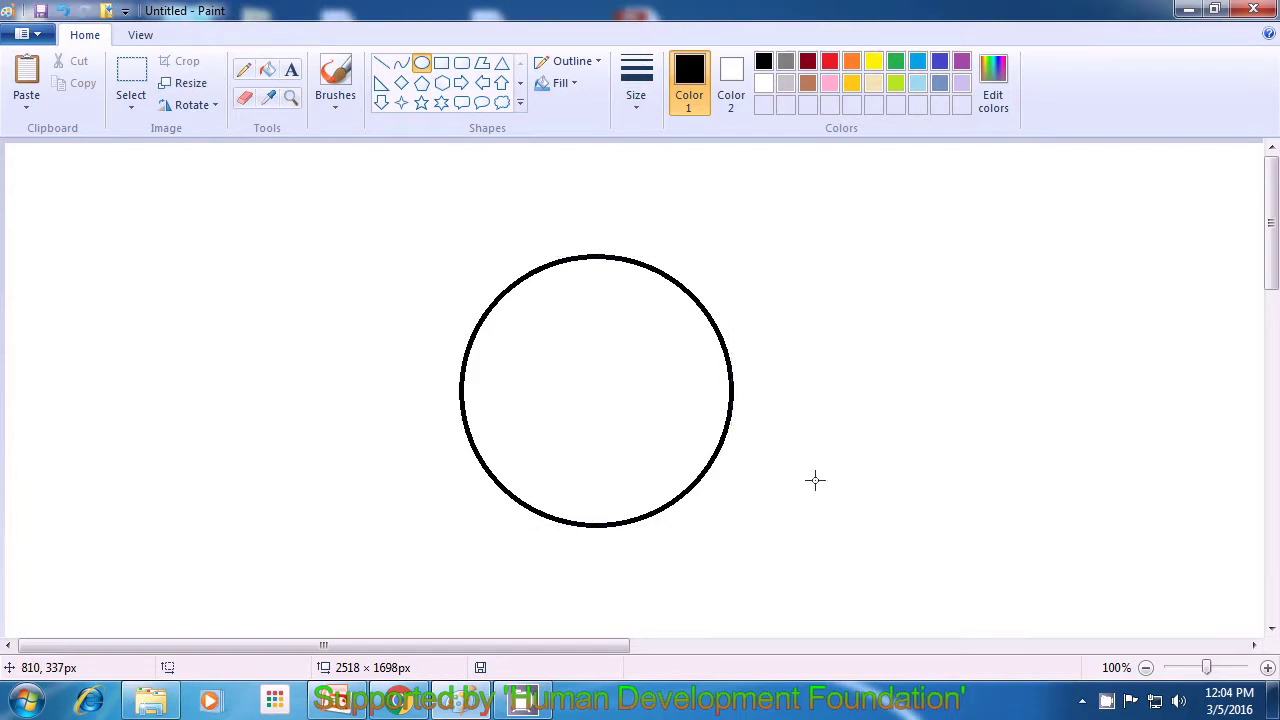
Draw a dark red oval with solid color fill, about 128 × 156 px, overlapping the black circle's upper-left edge
click(812, 66)
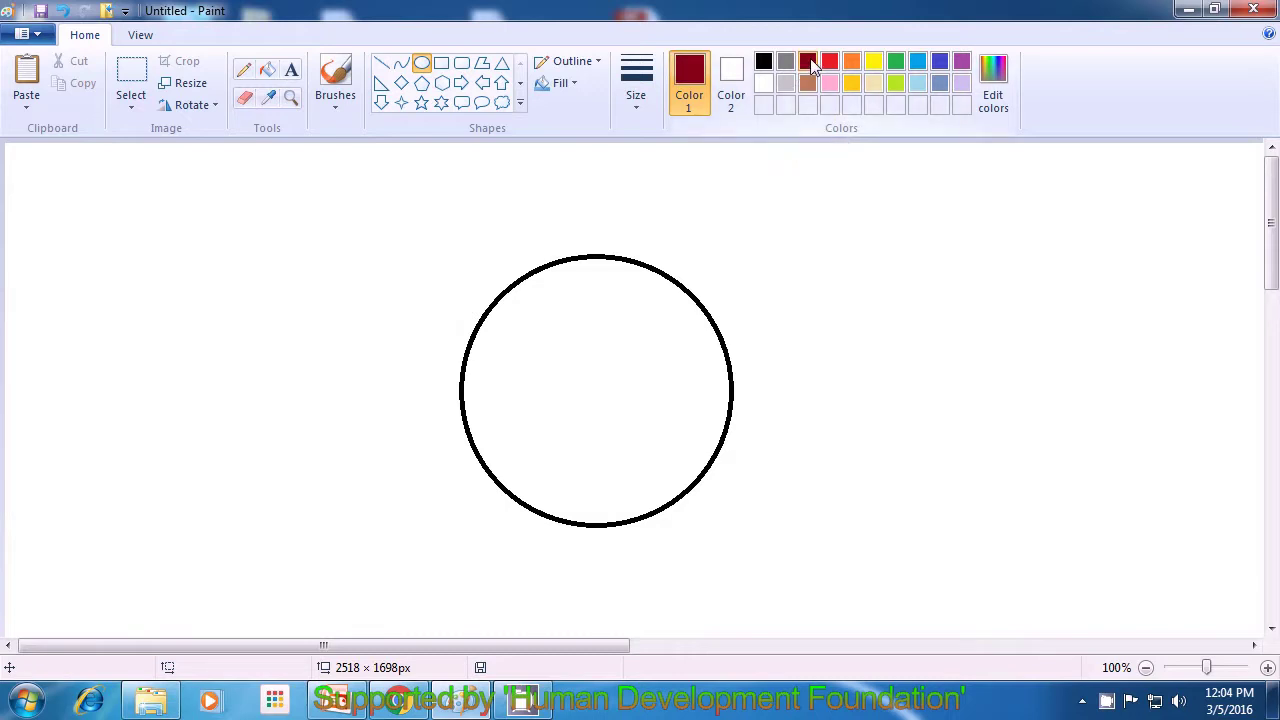
click(569, 86)
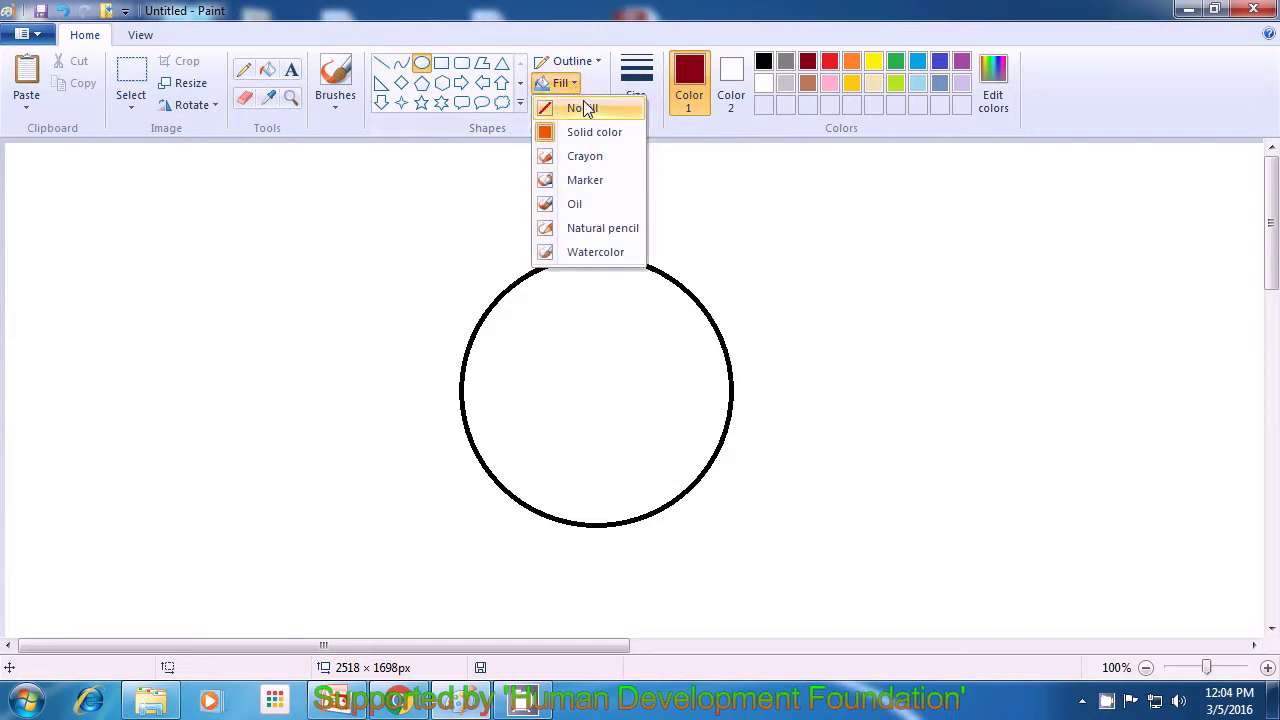
click(594, 133)
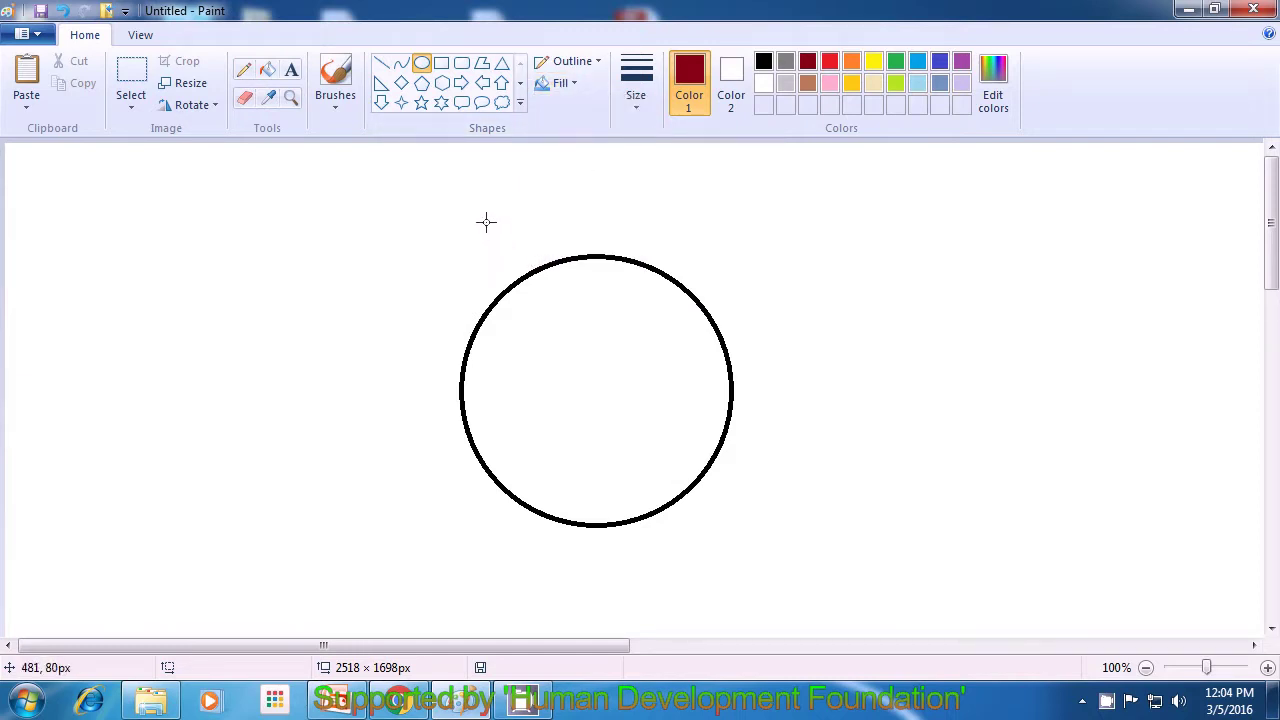
drag(486, 222, 613, 377)
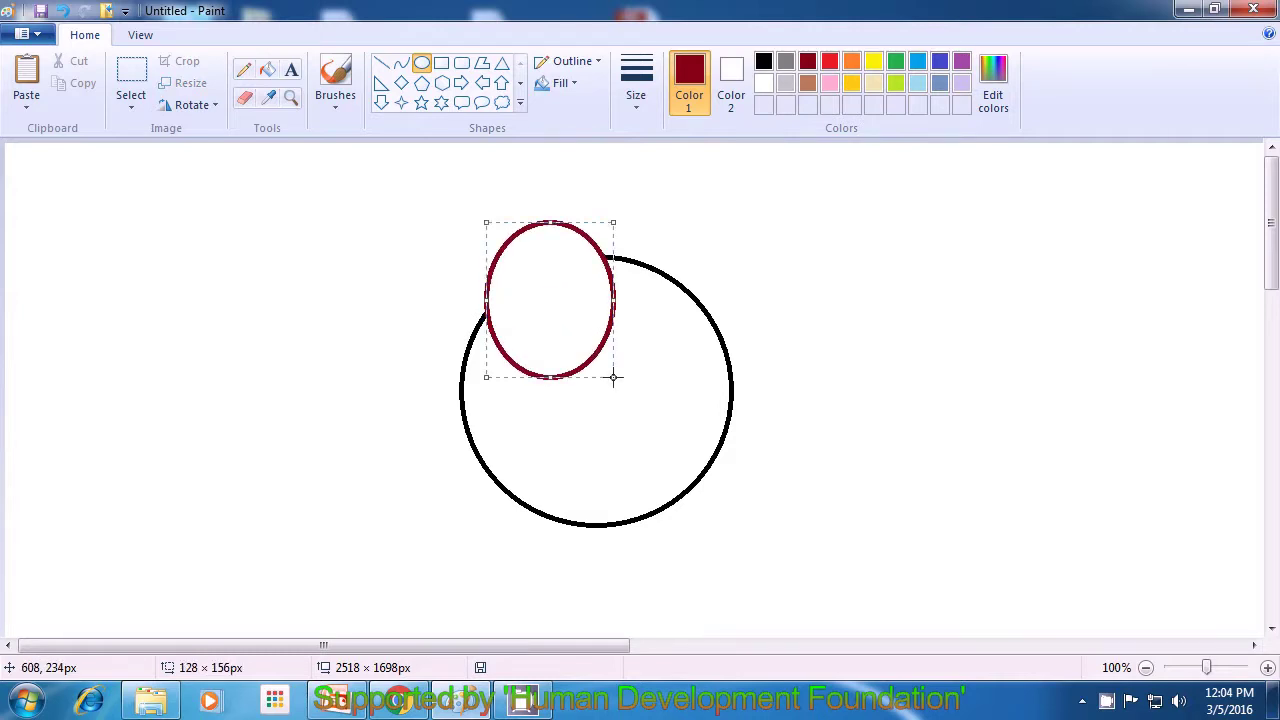
click(670, 373)
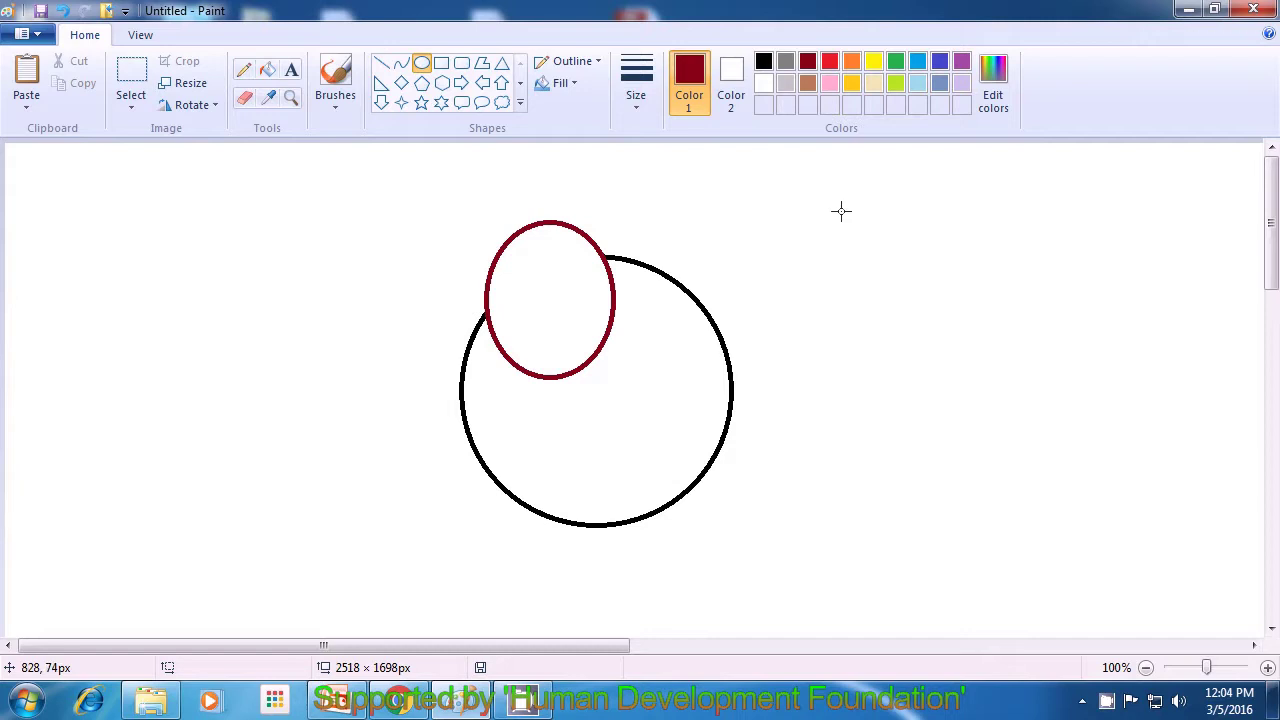
Draw a flat turquoise oval about 115 × 64 px across the black circle's left edge, overlapping the dark red oval's lower end
click(916, 64)
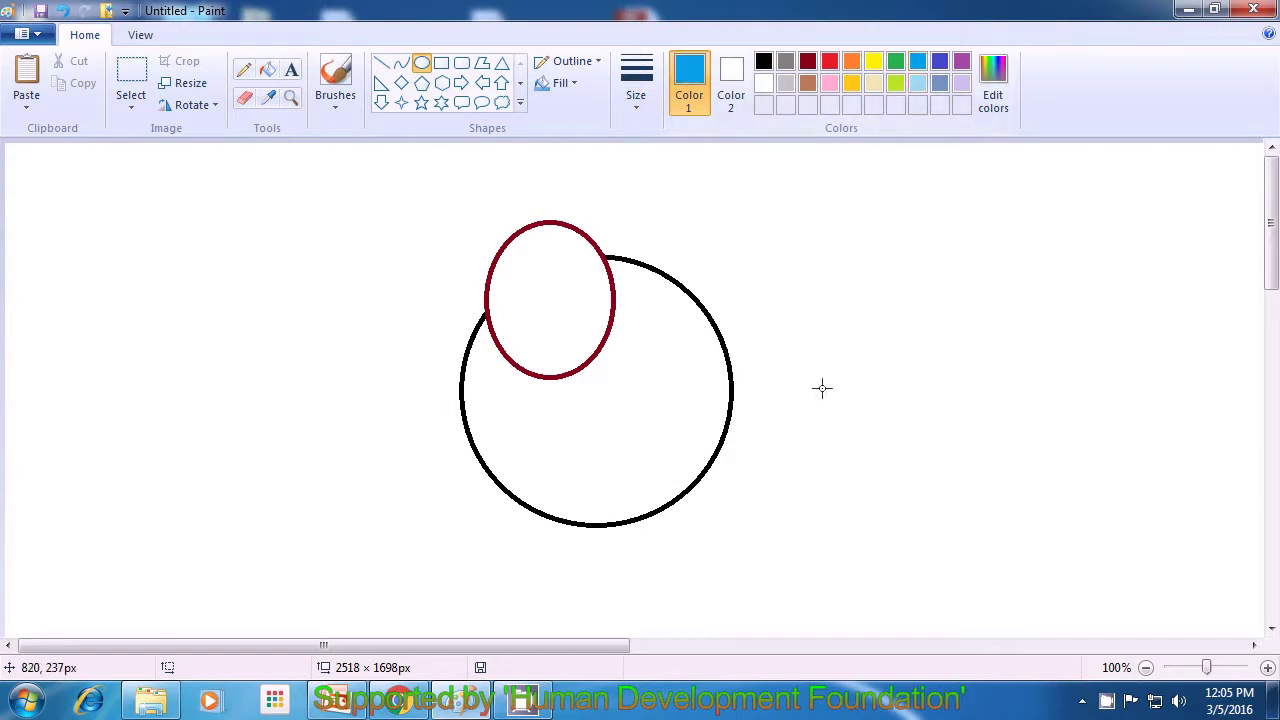
drag(436, 352, 555, 433)
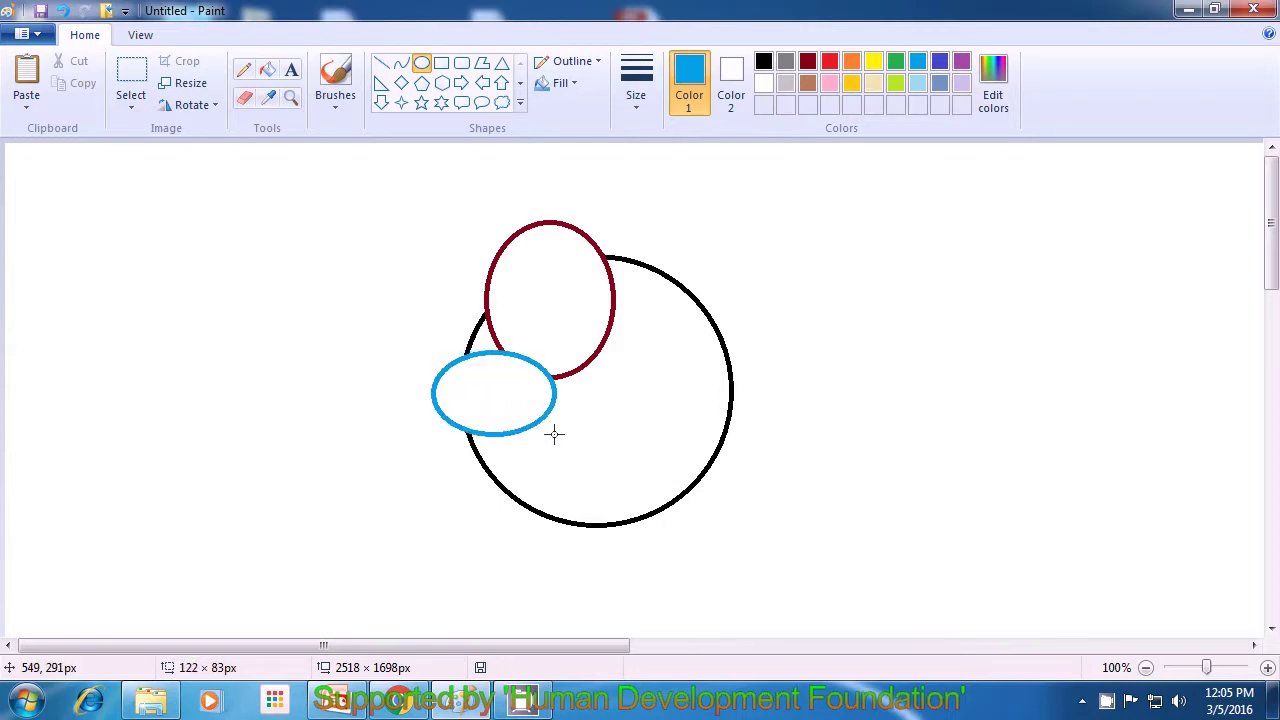
drag(555, 433, 544, 437)
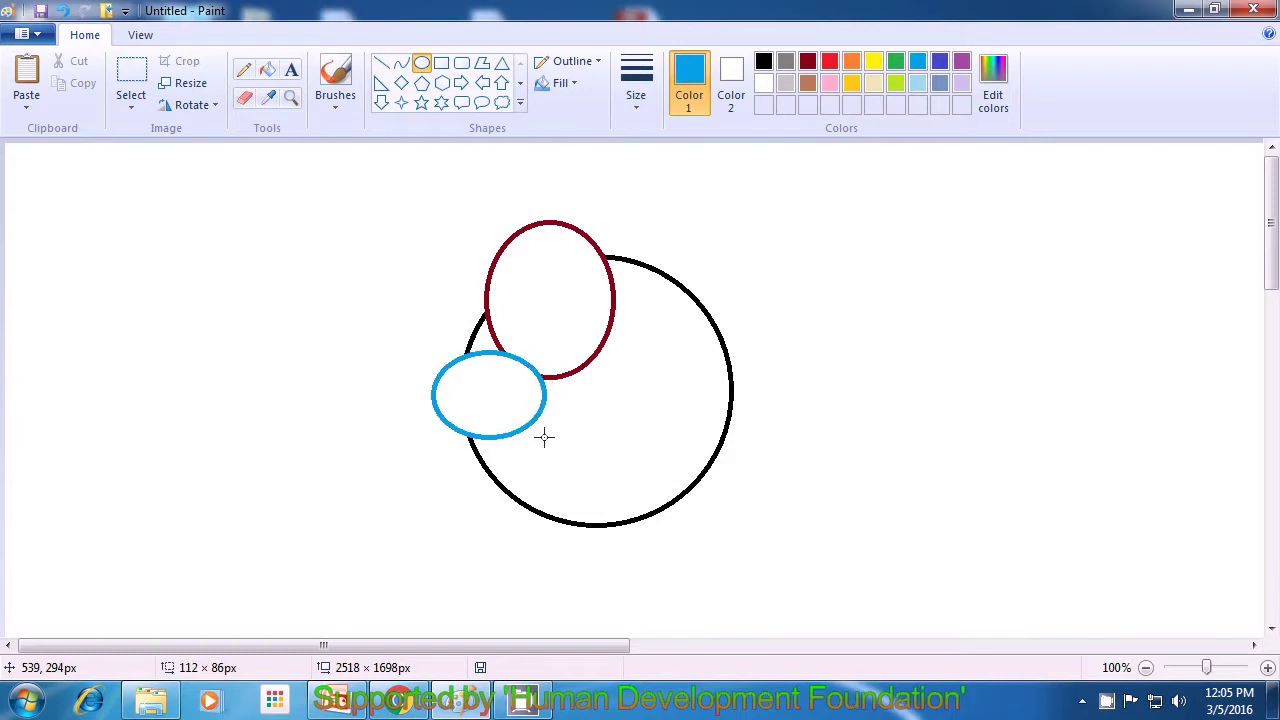
drag(544, 437, 547, 415)
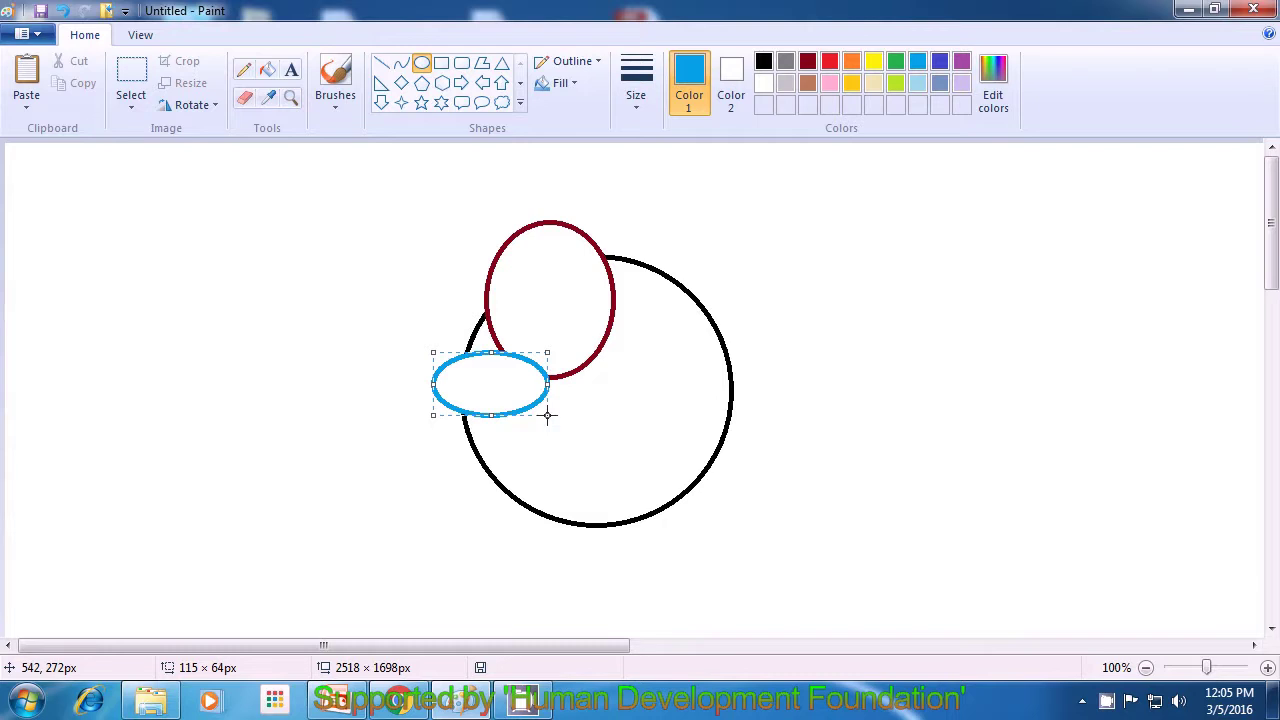
click(600, 436)
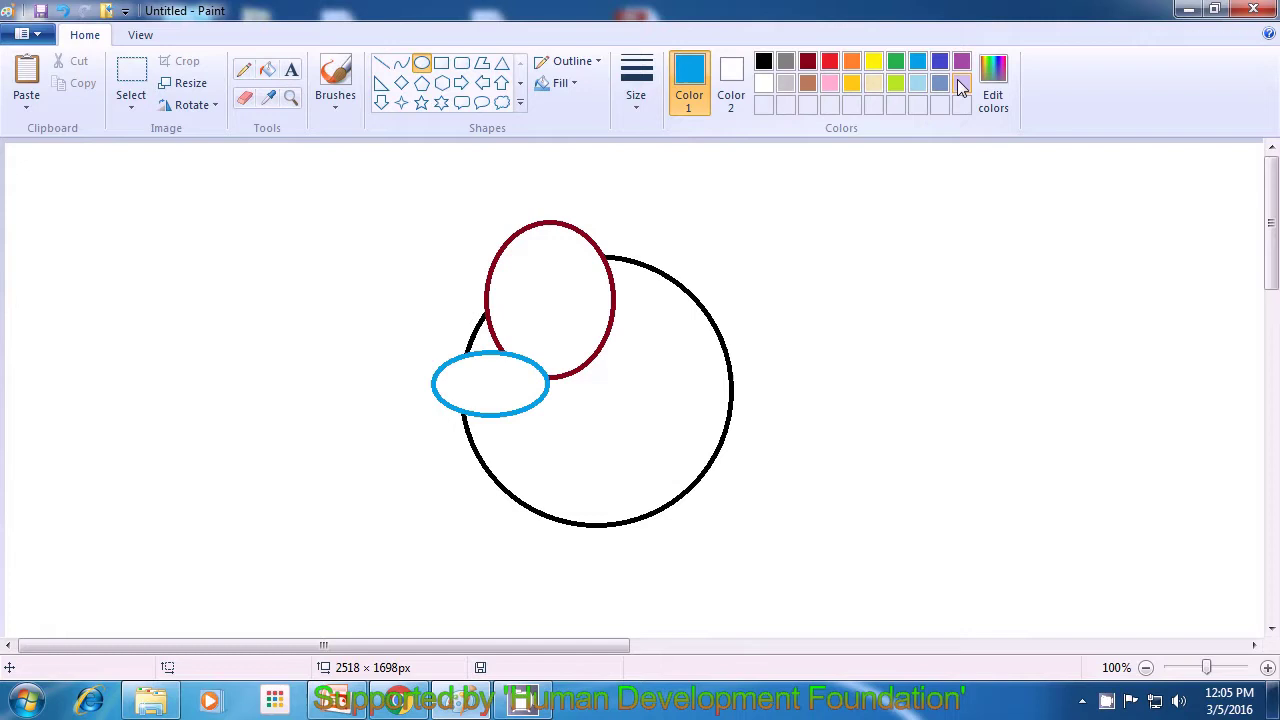
Draw a small indigo circle about 54 × 52 px over the right edge of the dark red oval
click(940, 62)
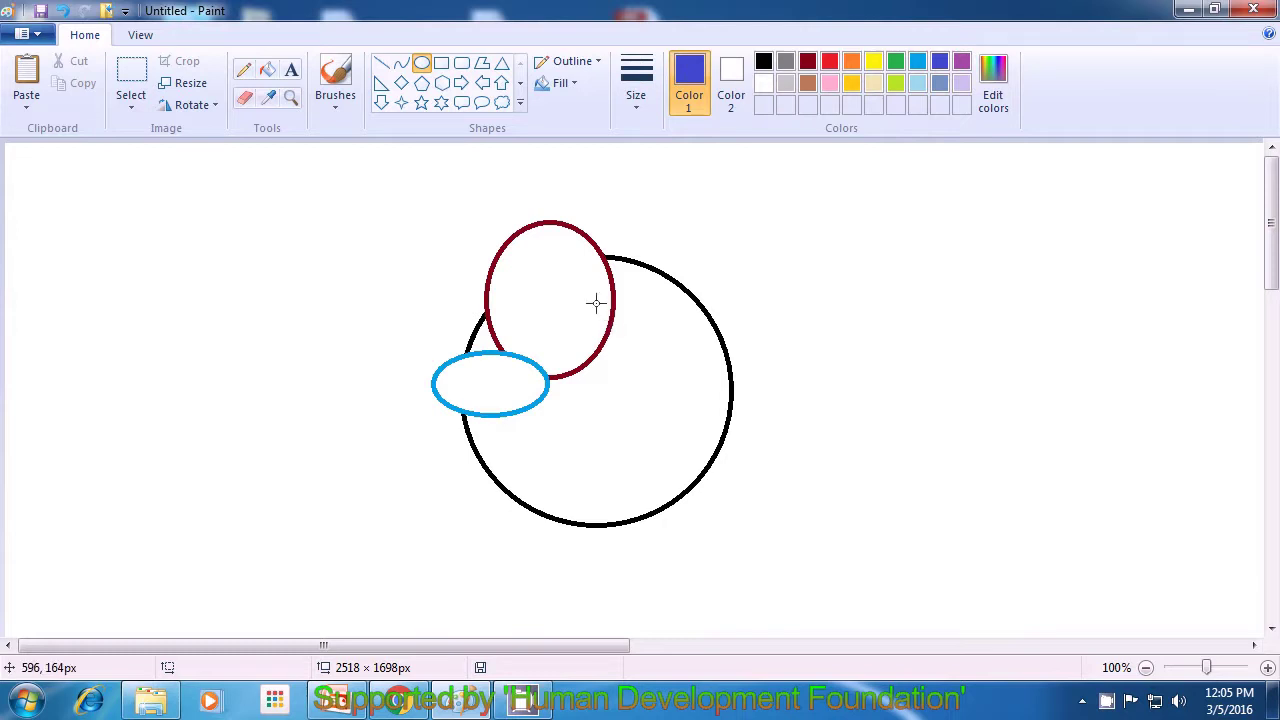
drag(595, 302, 649, 348)
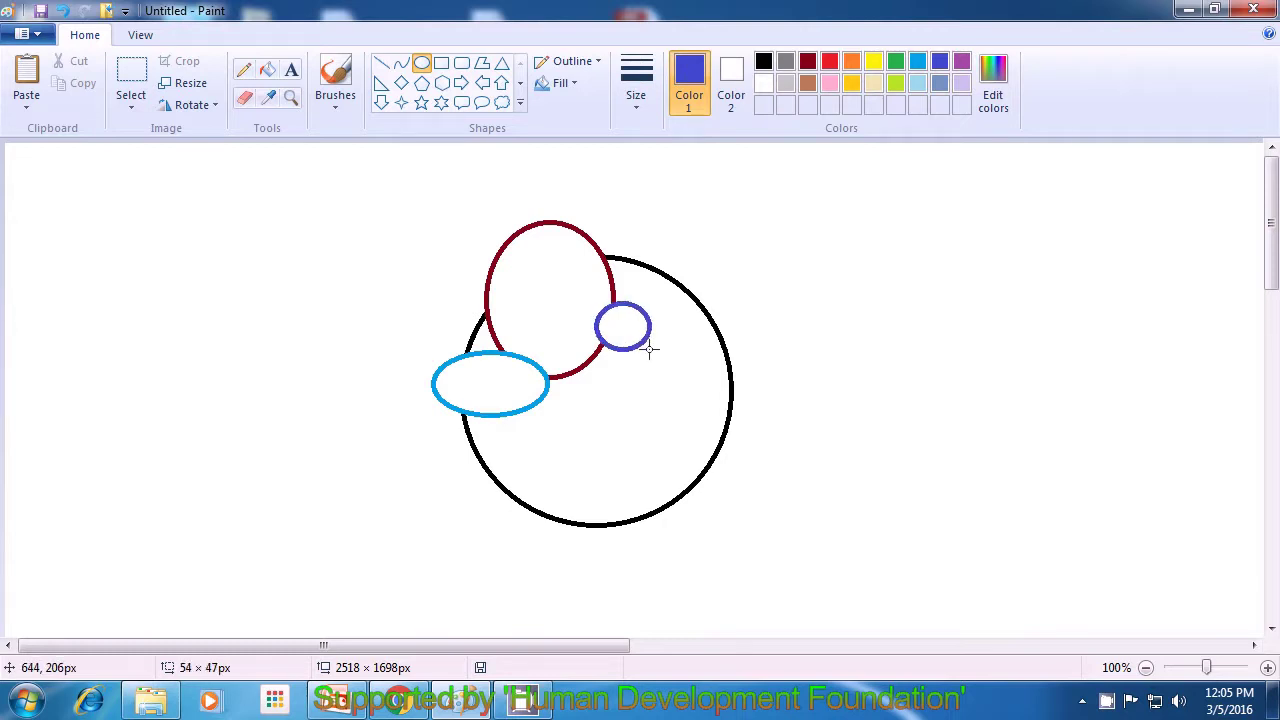
drag(649, 348, 650, 354)
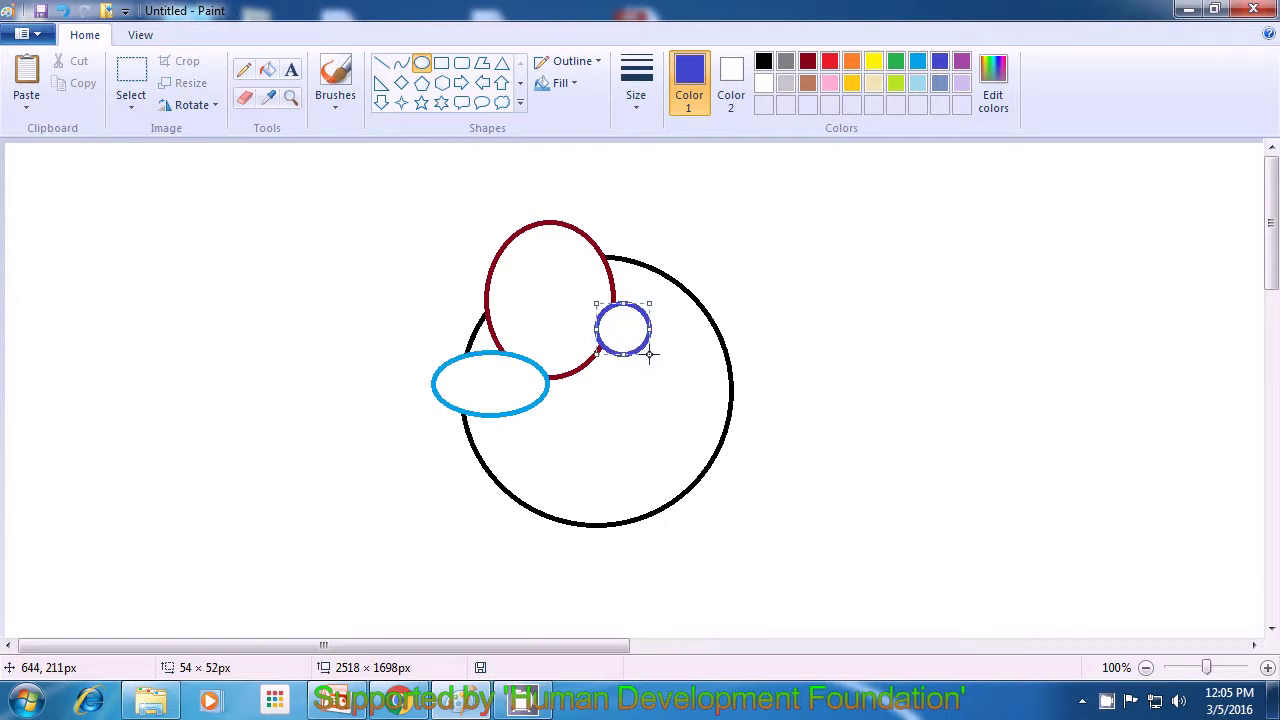
click(780, 330)
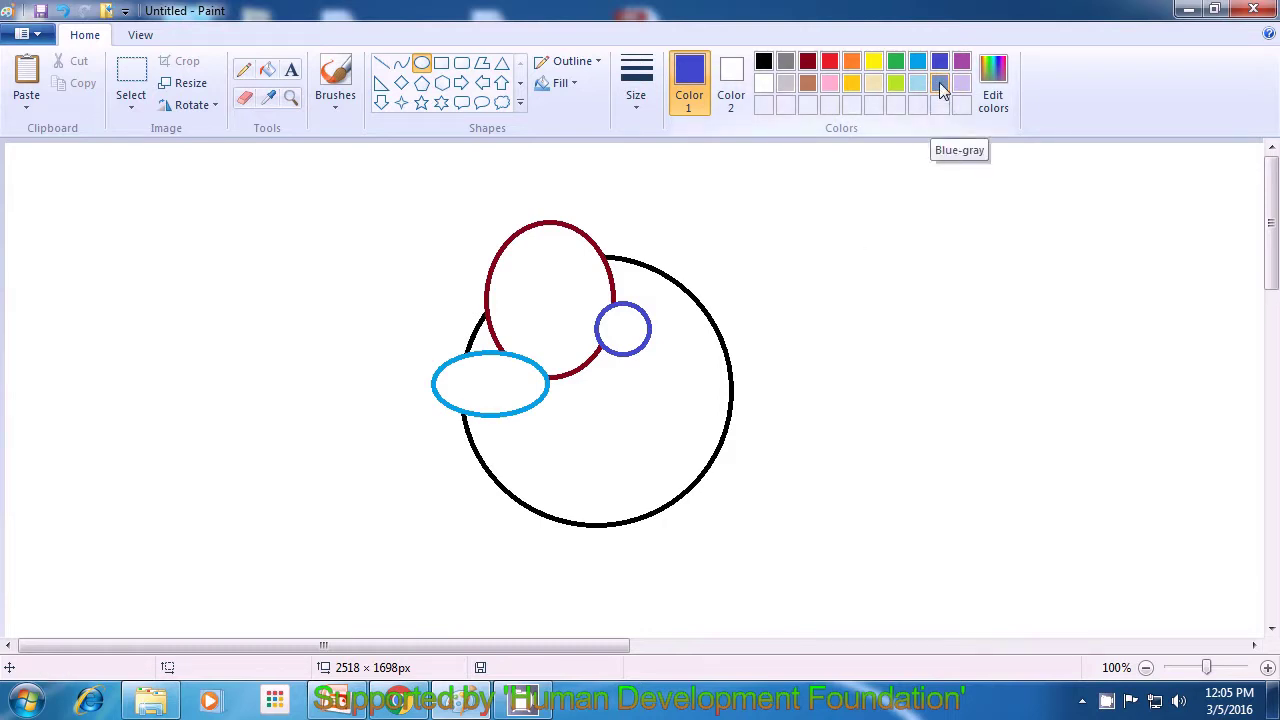
Draw a tall, narrow purple oval about 47 × 225 px from inside the dark red oval to below the black circle
click(960, 64)
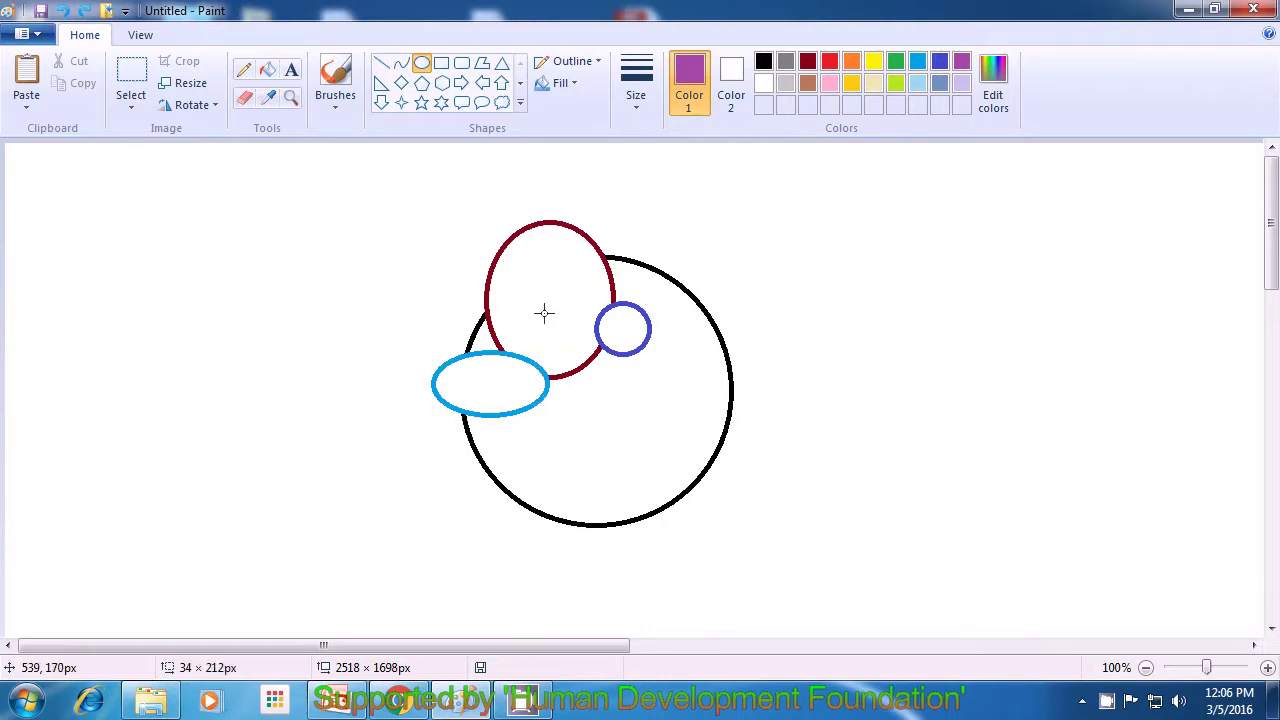
drag(544, 313, 590, 537)
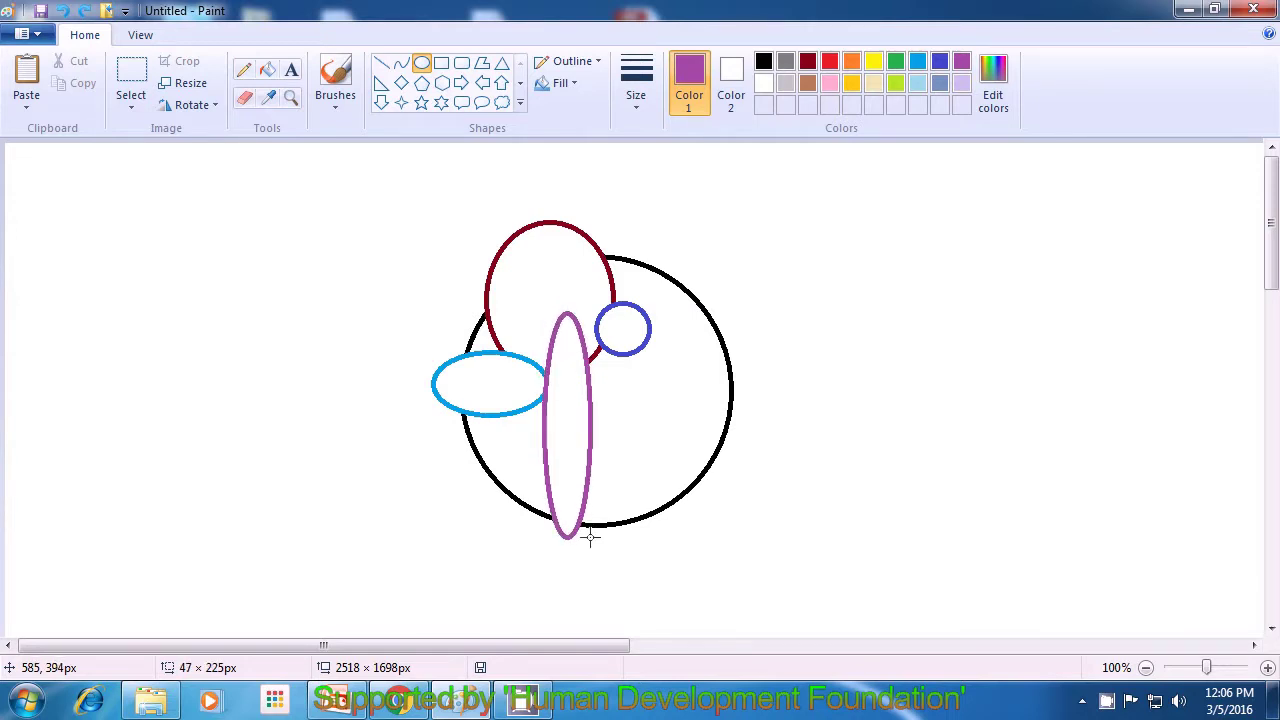
drag(590, 537, 590, 537)
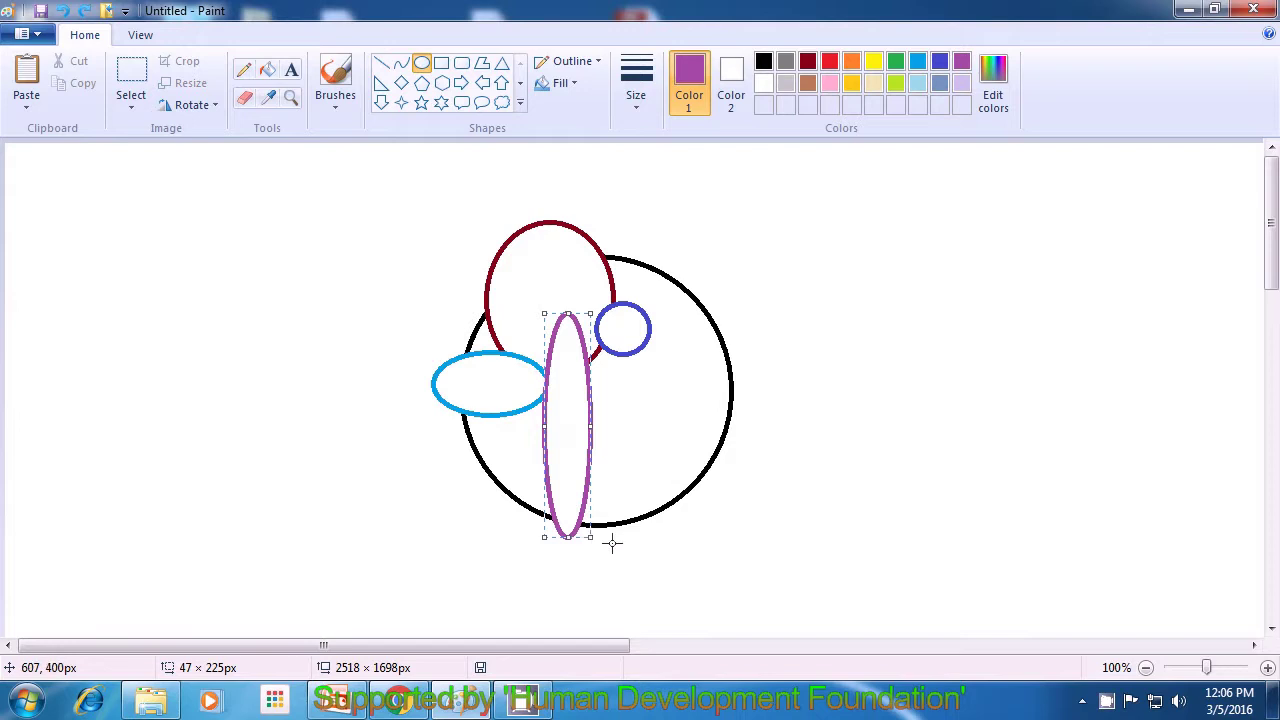
click(711, 546)
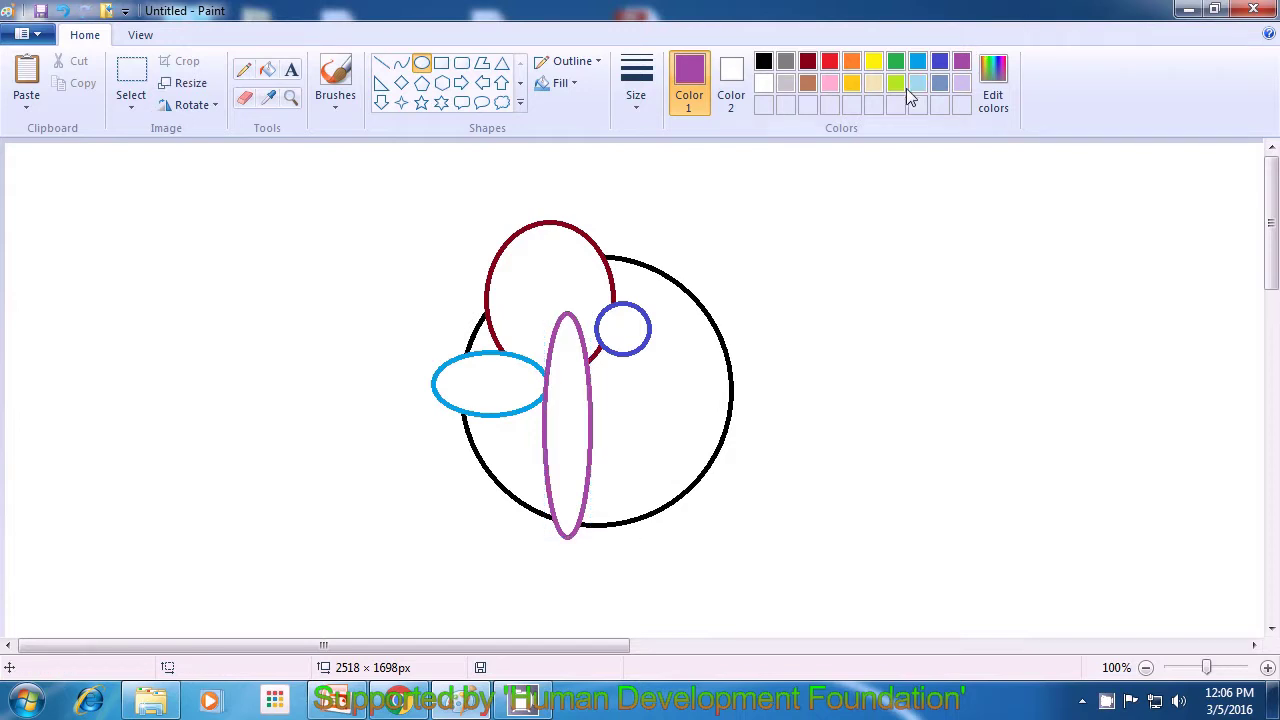
Draw a small upright lime oval about 32 × 53 px over the black circle's upper-right edge
click(898, 84)
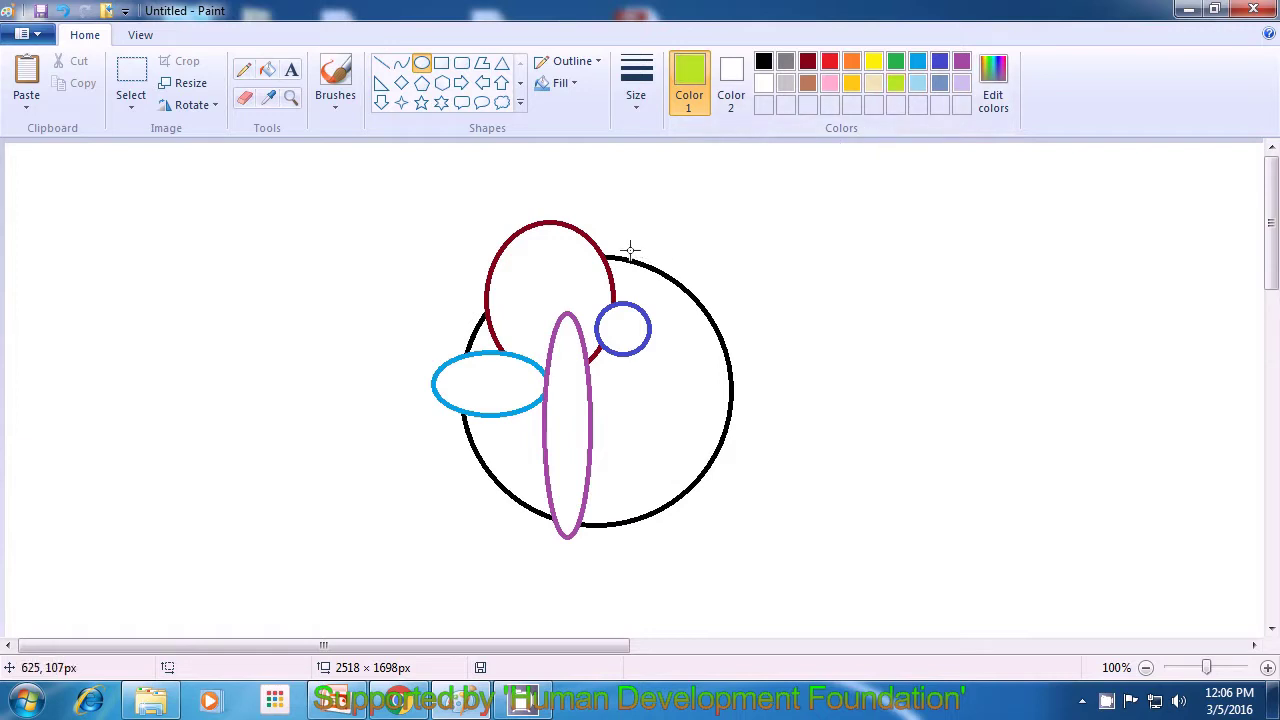
drag(644, 245, 675, 297)
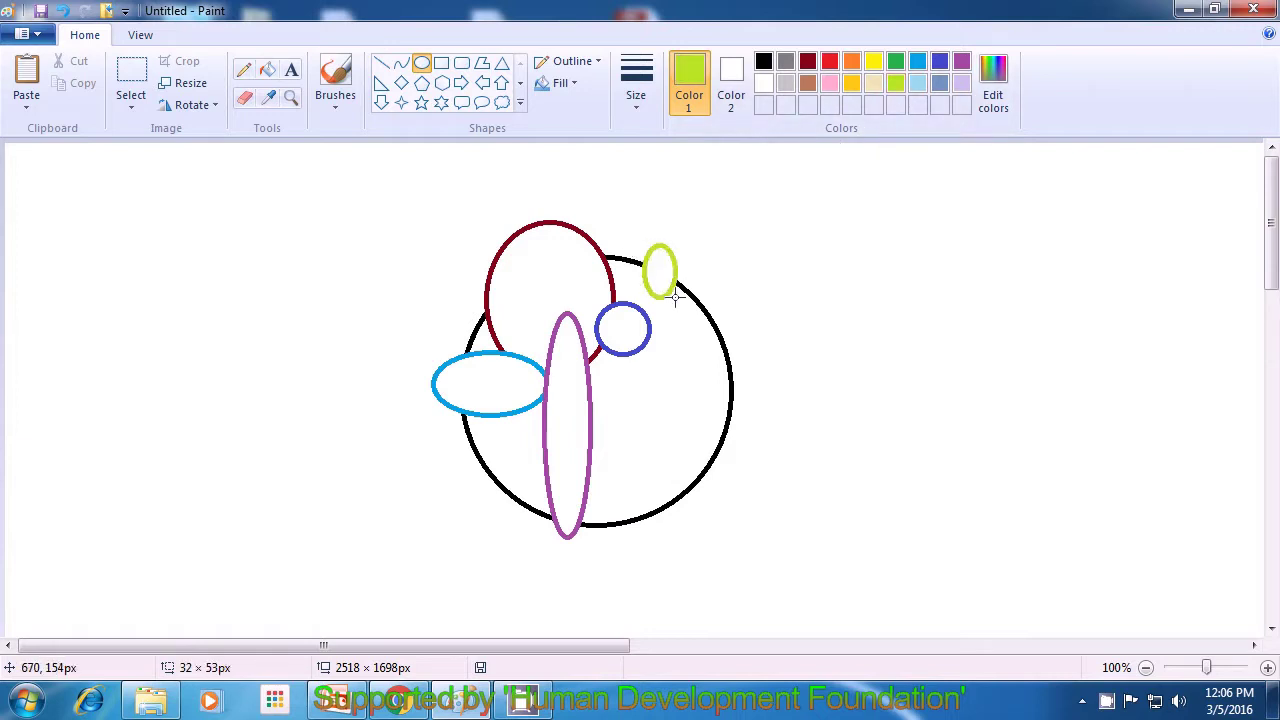
click(825, 275)
Draw a flat blue-gray oval about 130 × 43 px extending outward across the black circle's right edge
click(940, 83)
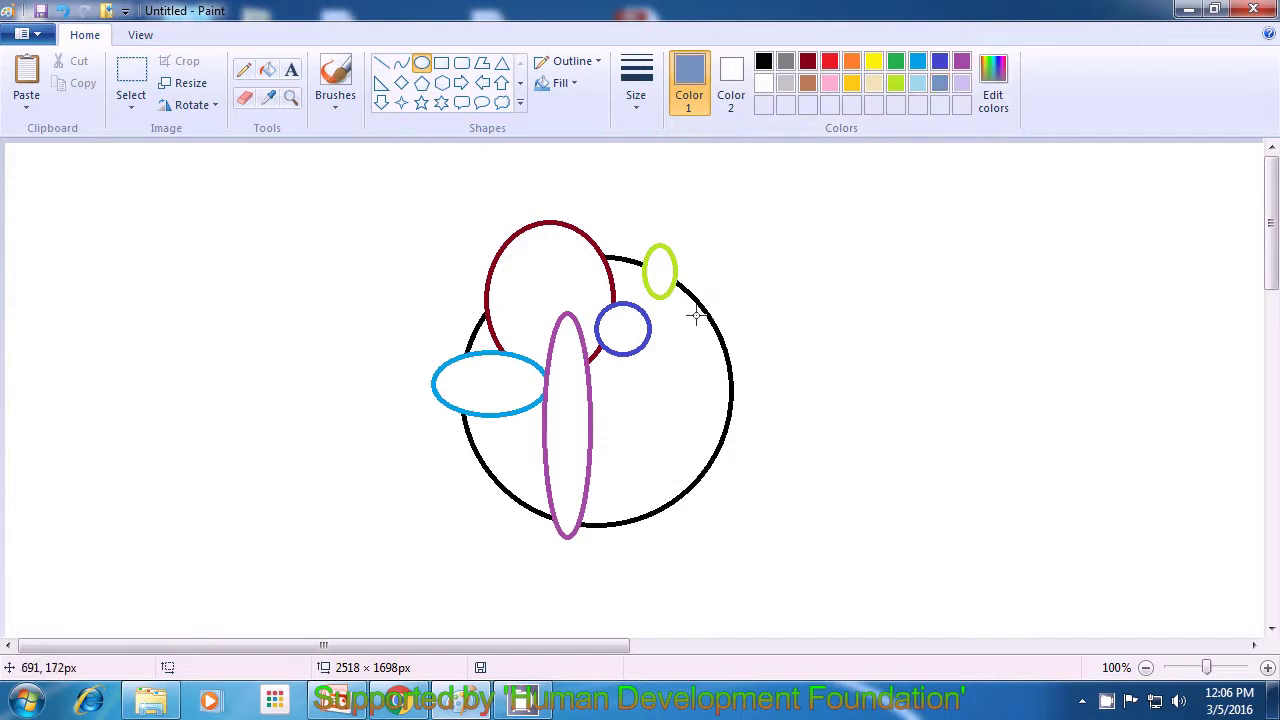
drag(682, 316, 812, 357)
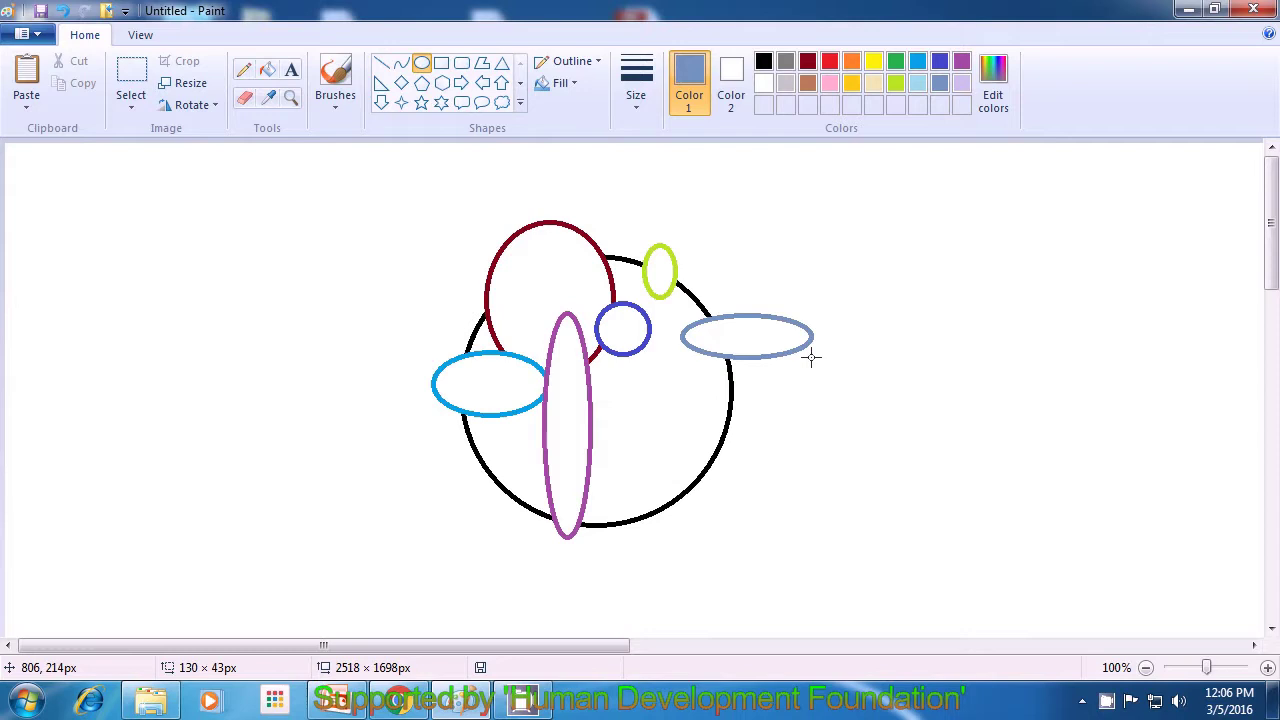
drag(812, 357, 812, 357)
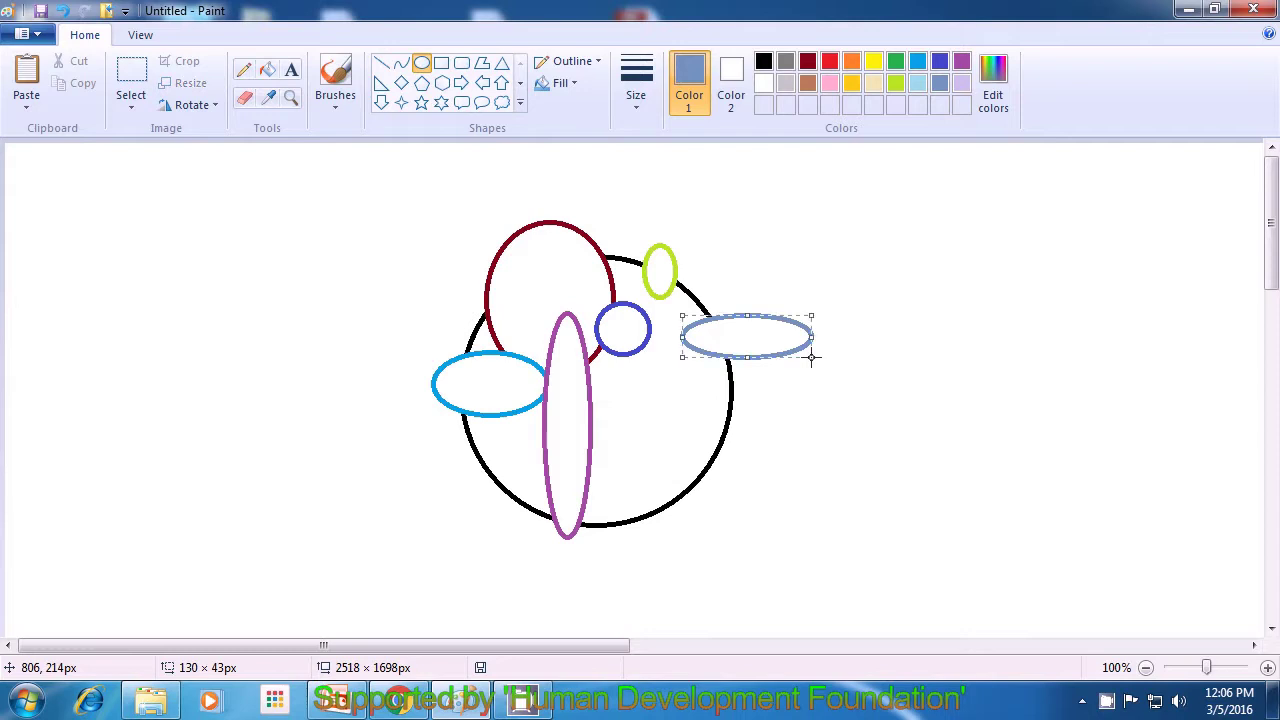
click(924, 374)
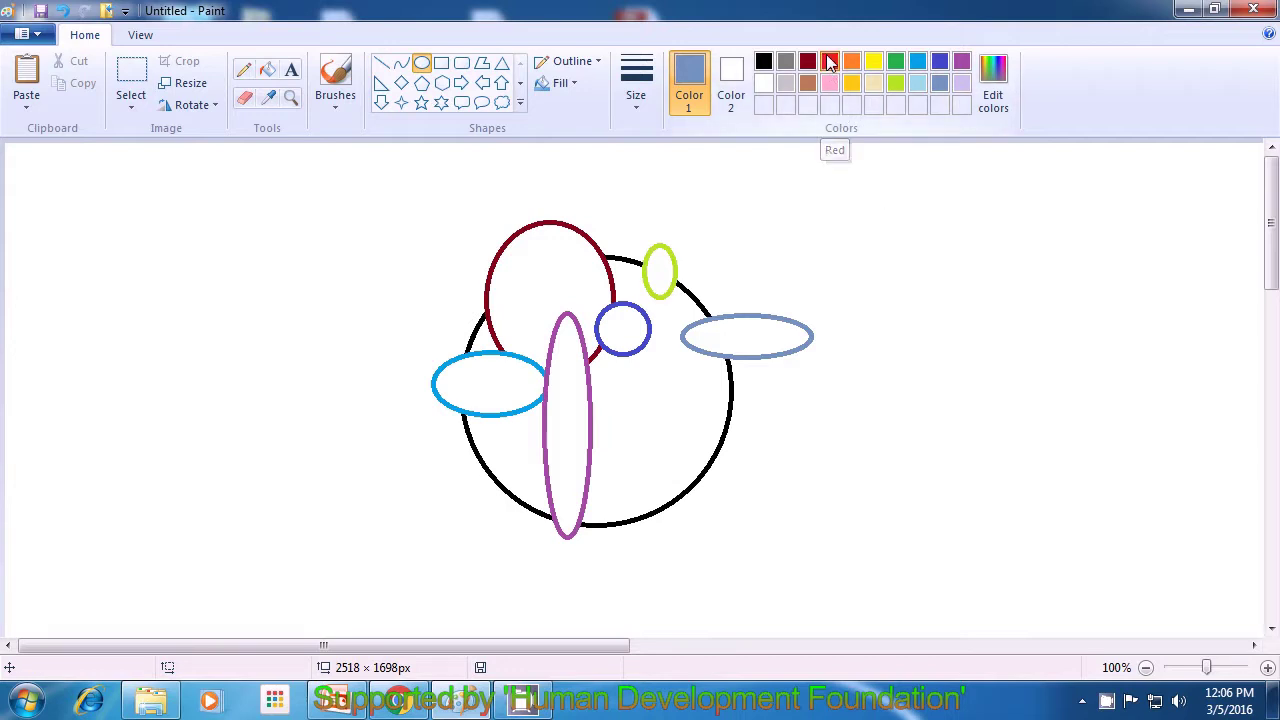
Draw a red oval about 109 × 133 px overlapping the black circle's lower-right edge
click(829, 62)
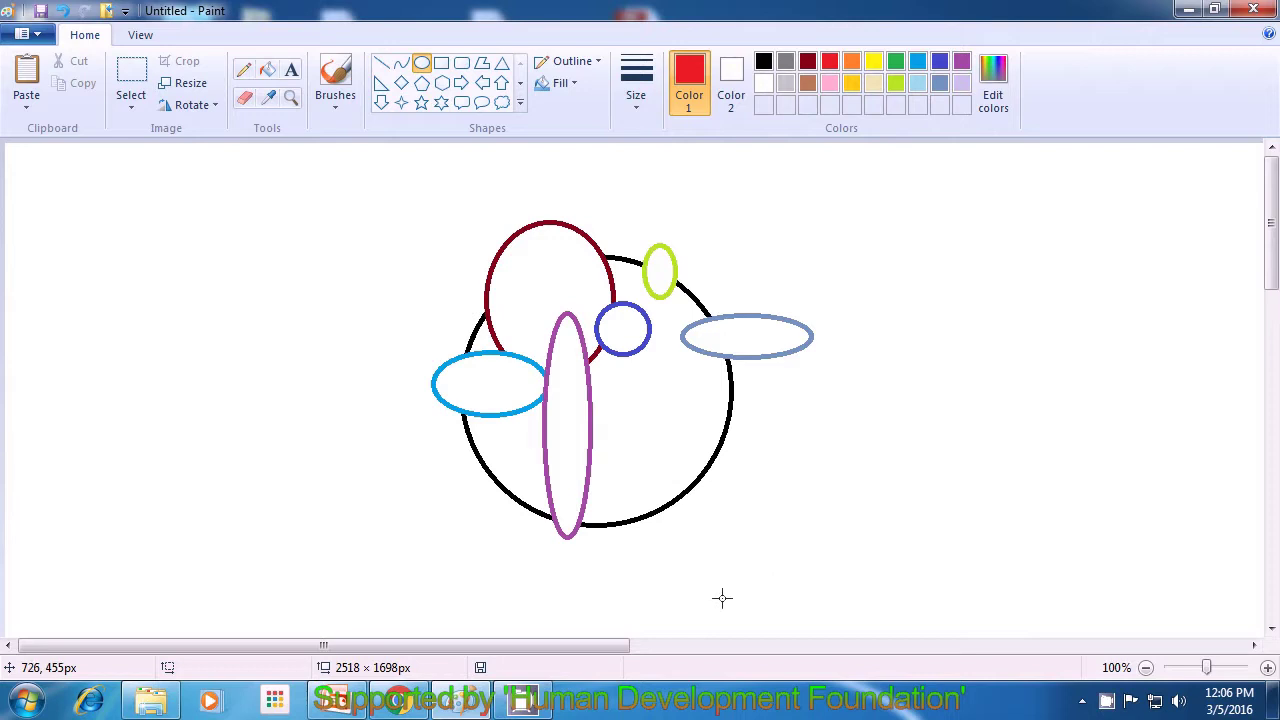
drag(642, 421, 750, 553)
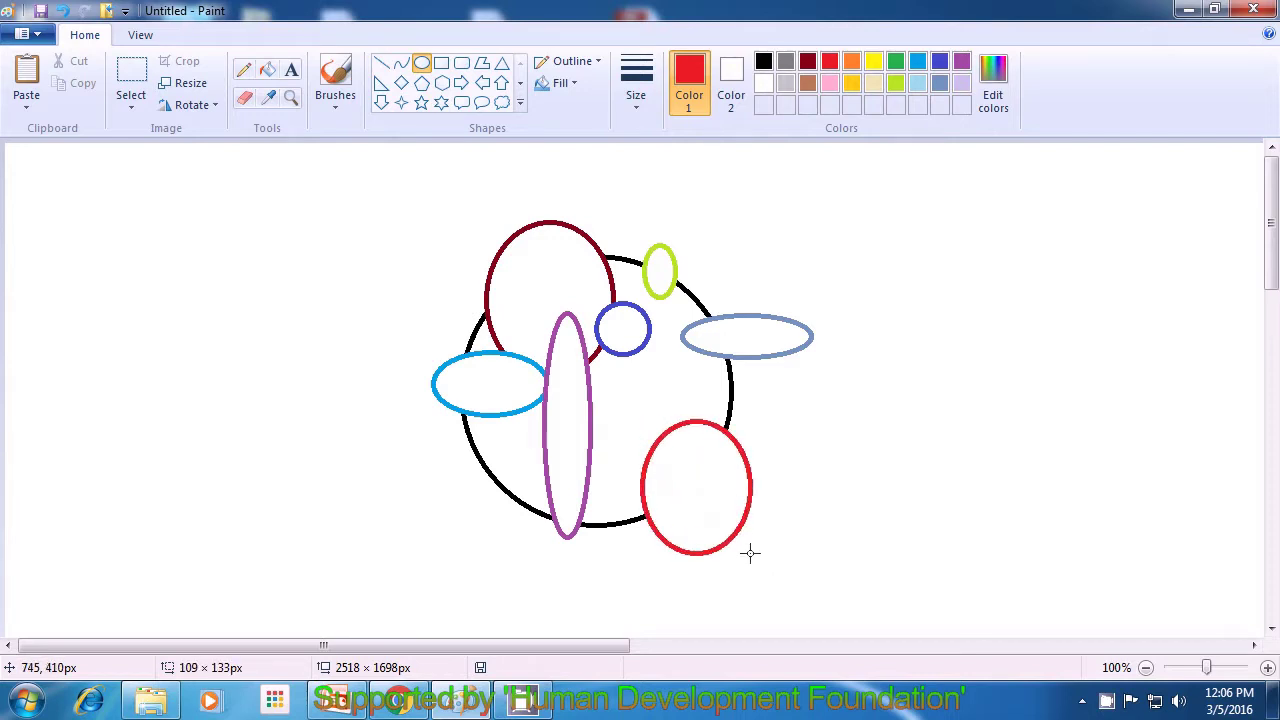
drag(750, 553, 749, 548)
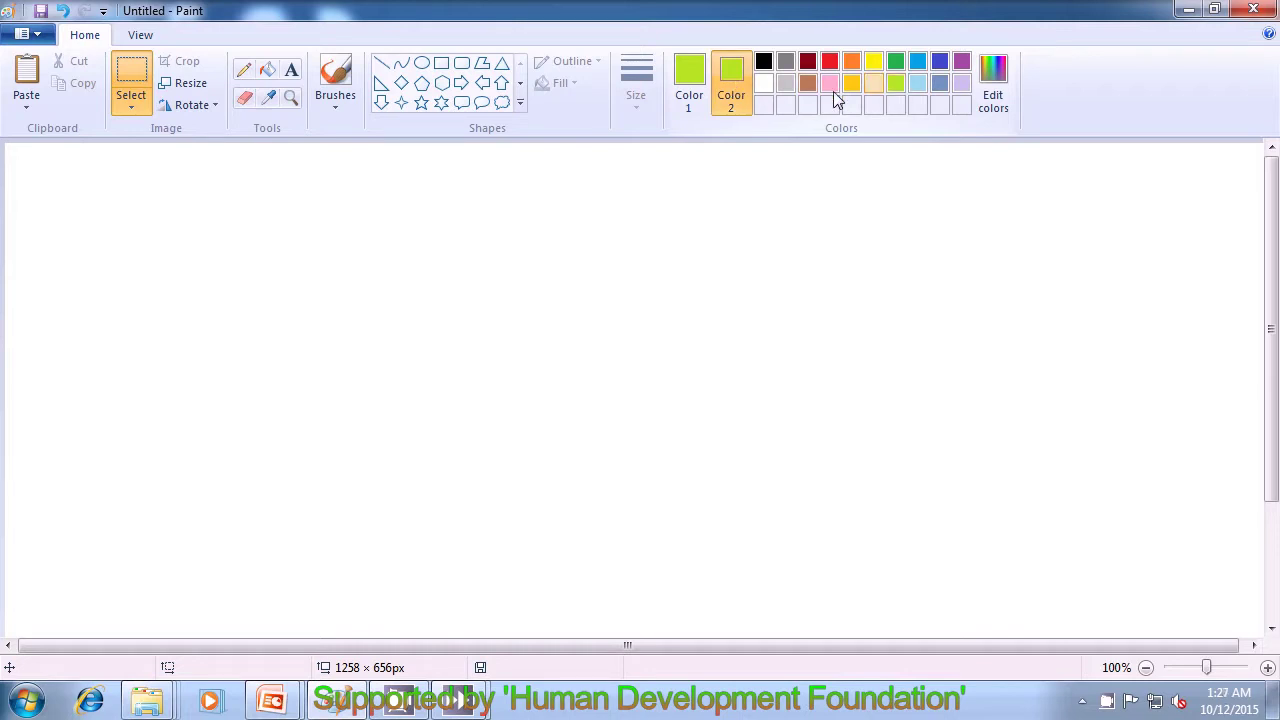
Draw a large lime oval with solid color fill, about 247 × 301 px, in the middle of the blank canvas
click(421, 63)
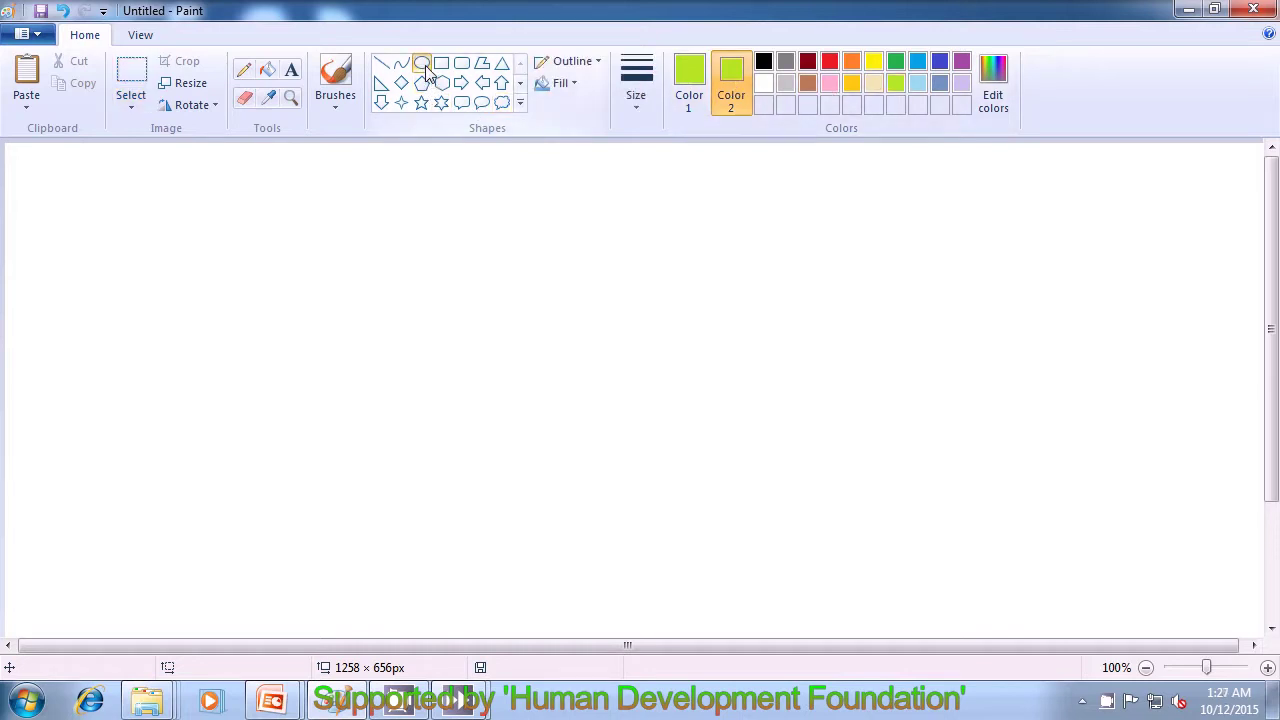
click(563, 90)
click(563, 133)
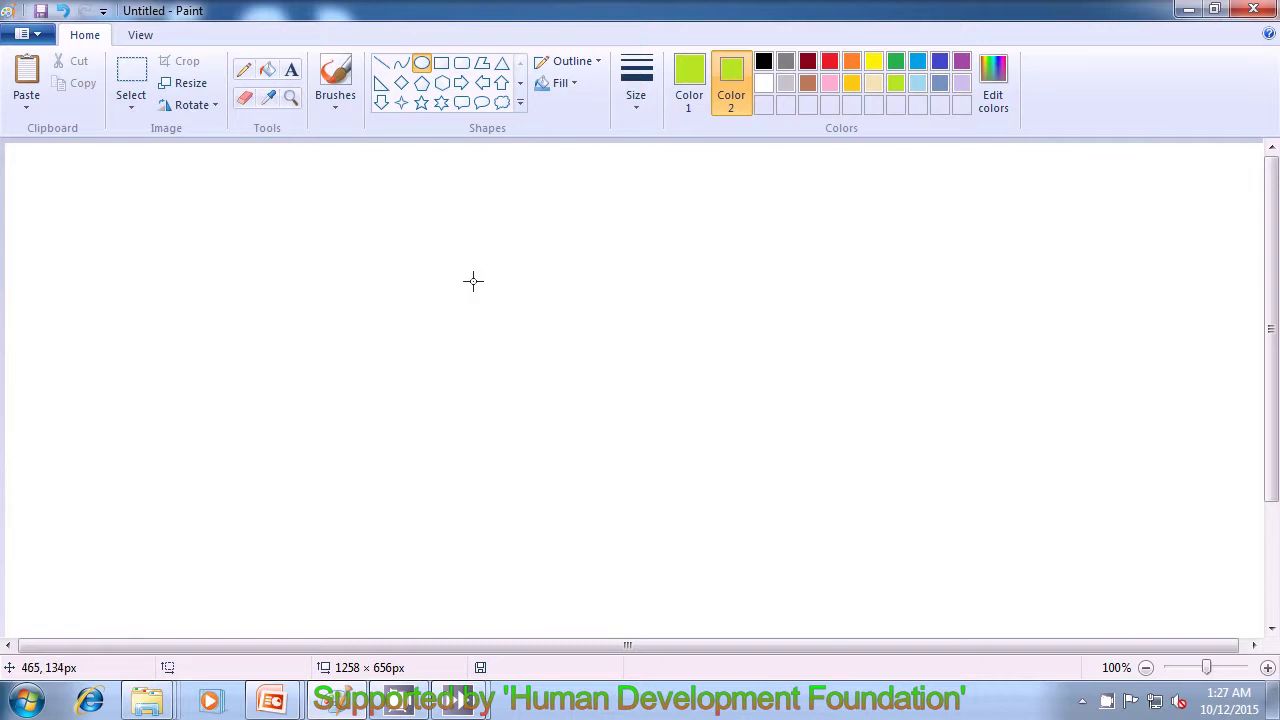
drag(505, 281, 751, 581)
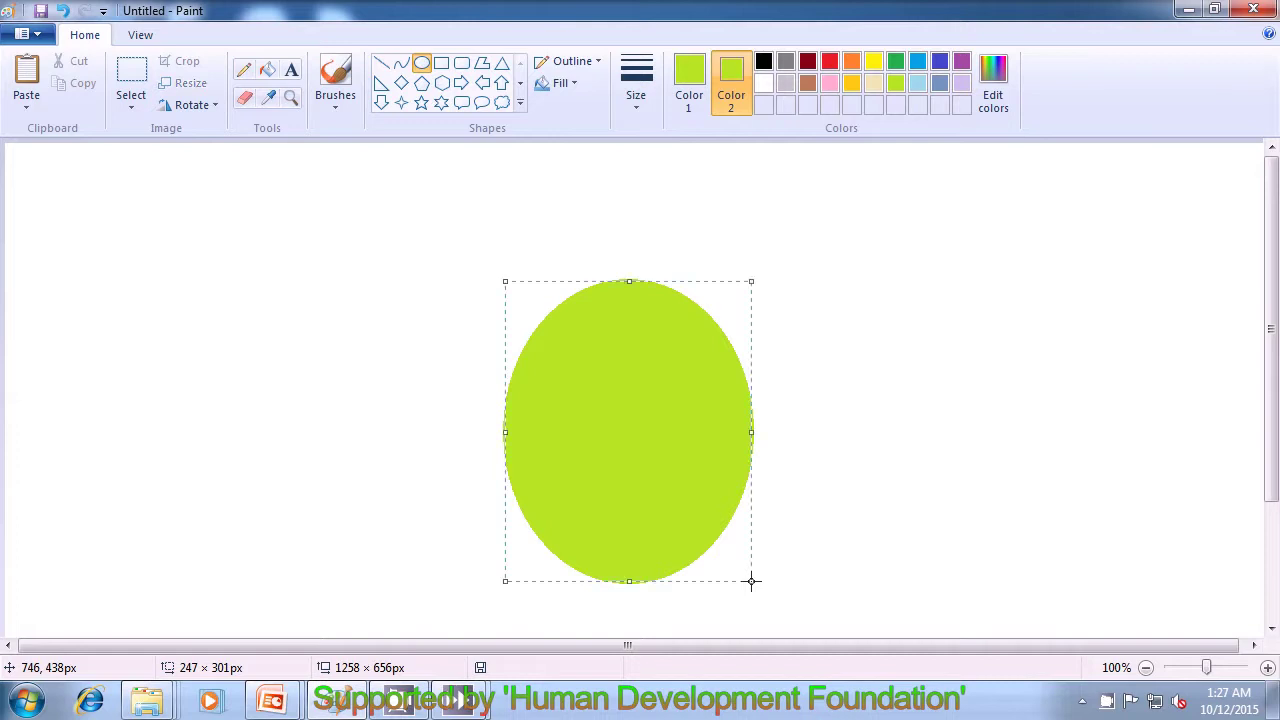
click(835, 466)
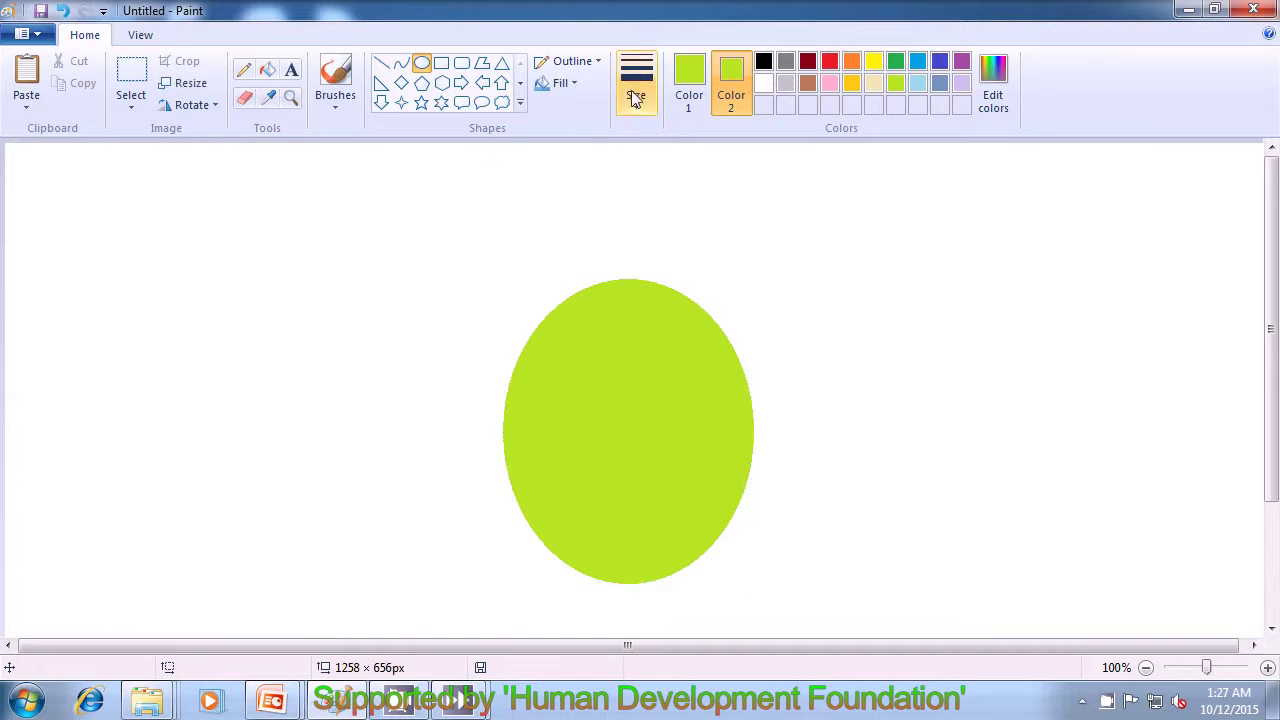
Draw a flat oval about 303 × 69 px with indigo outline and fill across the top of the lime oval
click(680, 81)
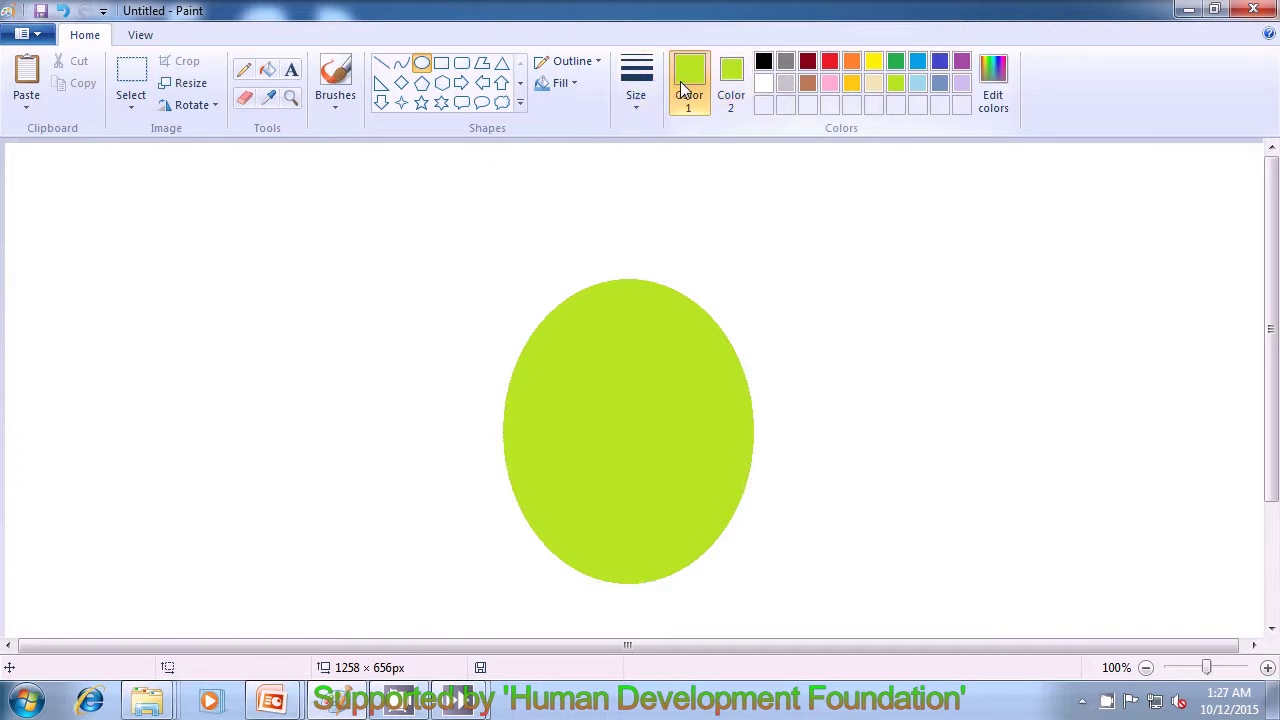
click(940, 62)
click(731, 86)
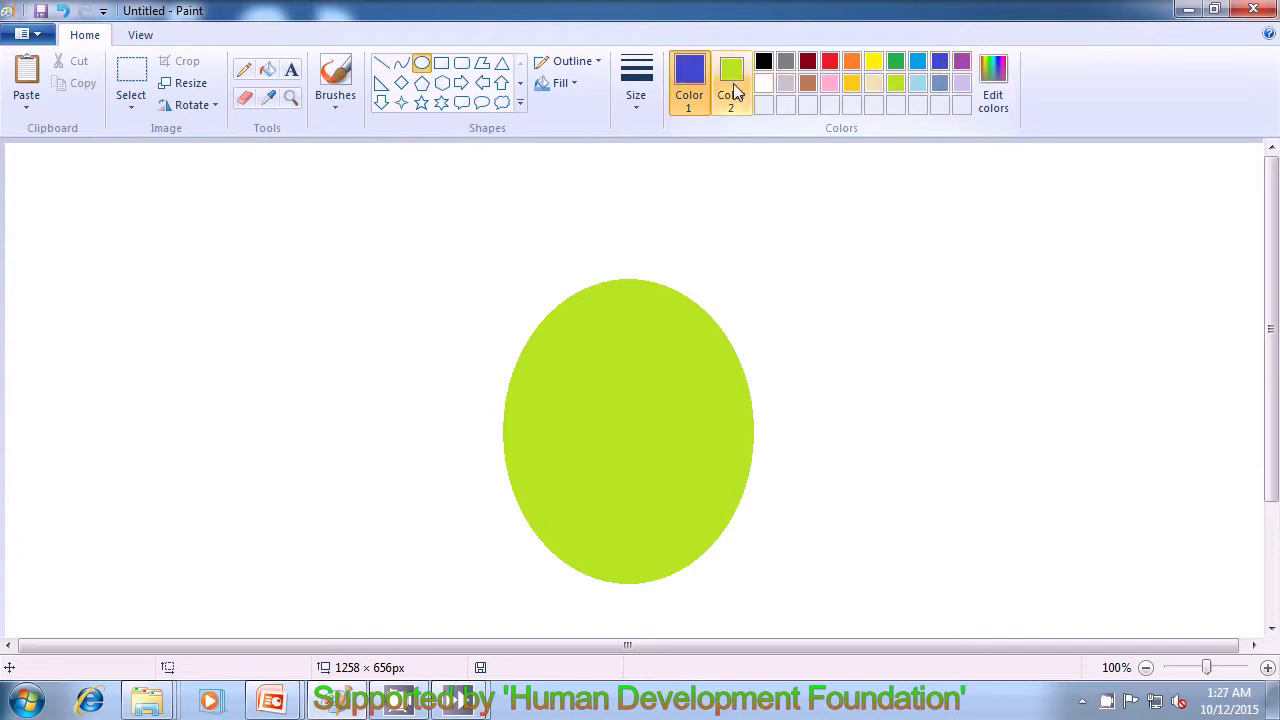
click(944, 62)
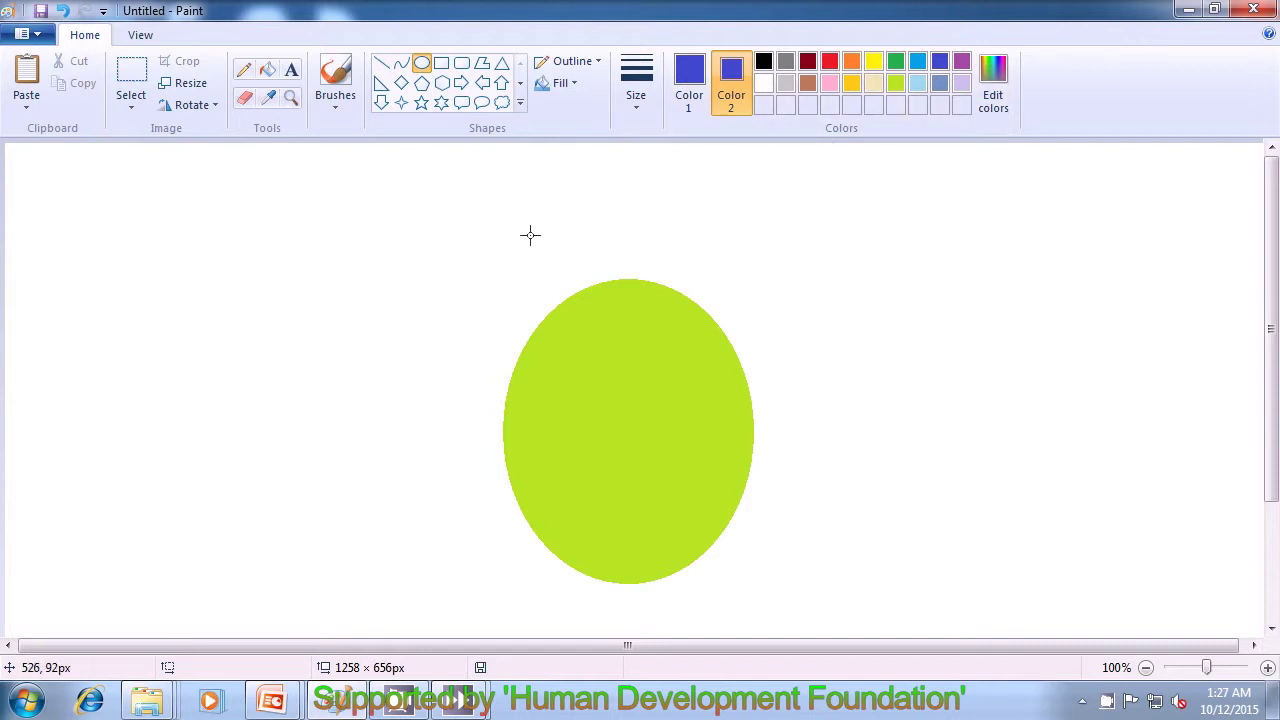
drag(513, 232, 818, 300)
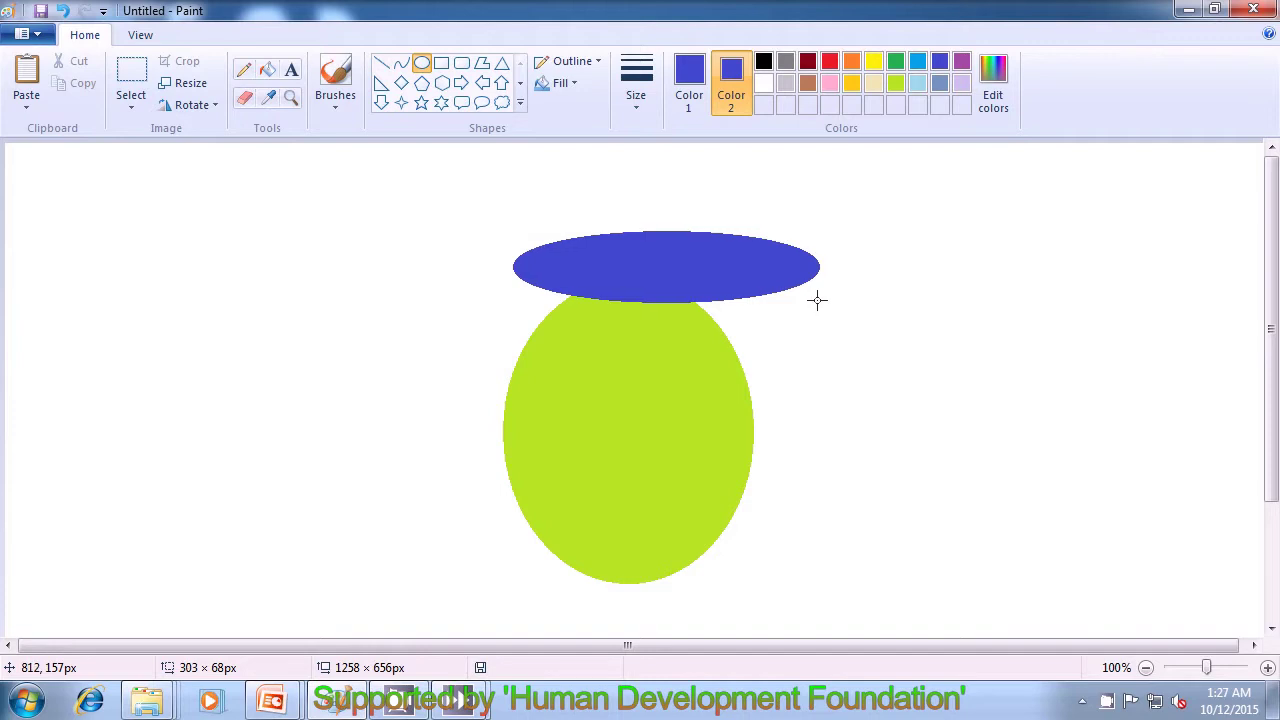
drag(817, 300, 817, 299)
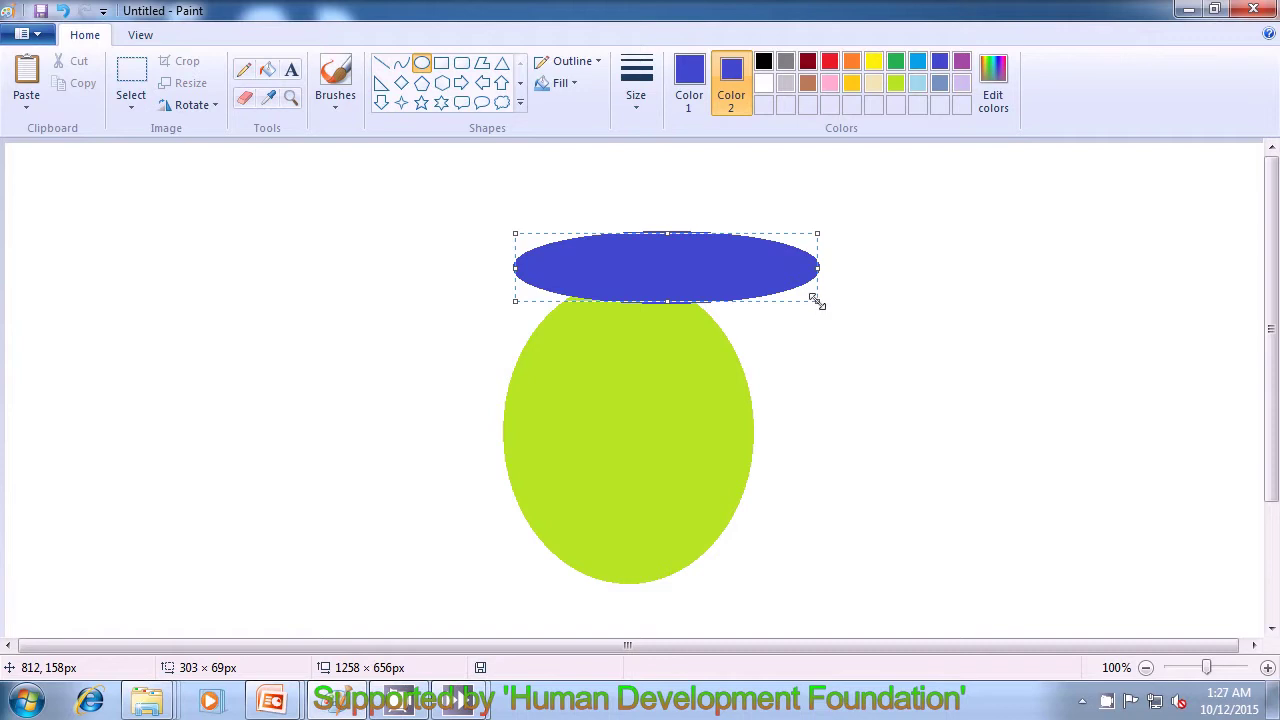
click(919, 314)
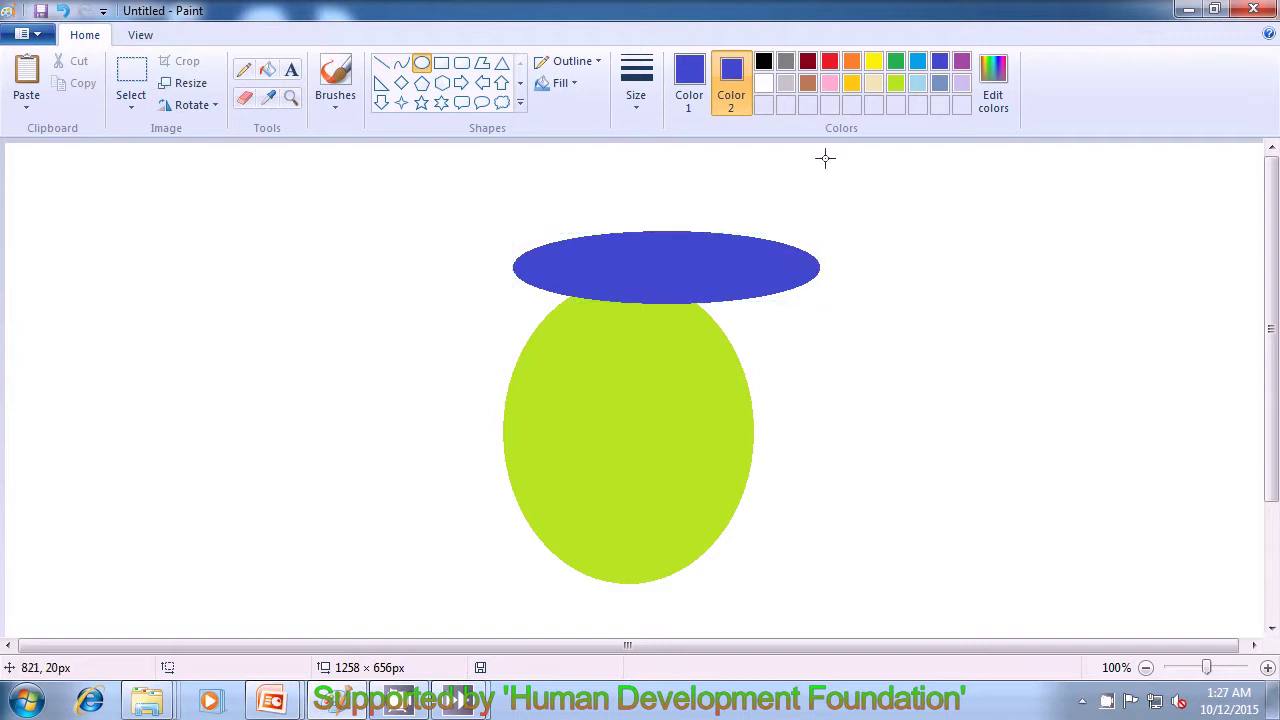
Draw a tall, narrow oval with gold outline and fill inside the lower-left part of the lime oval
click(853, 84)
click(688, 85)
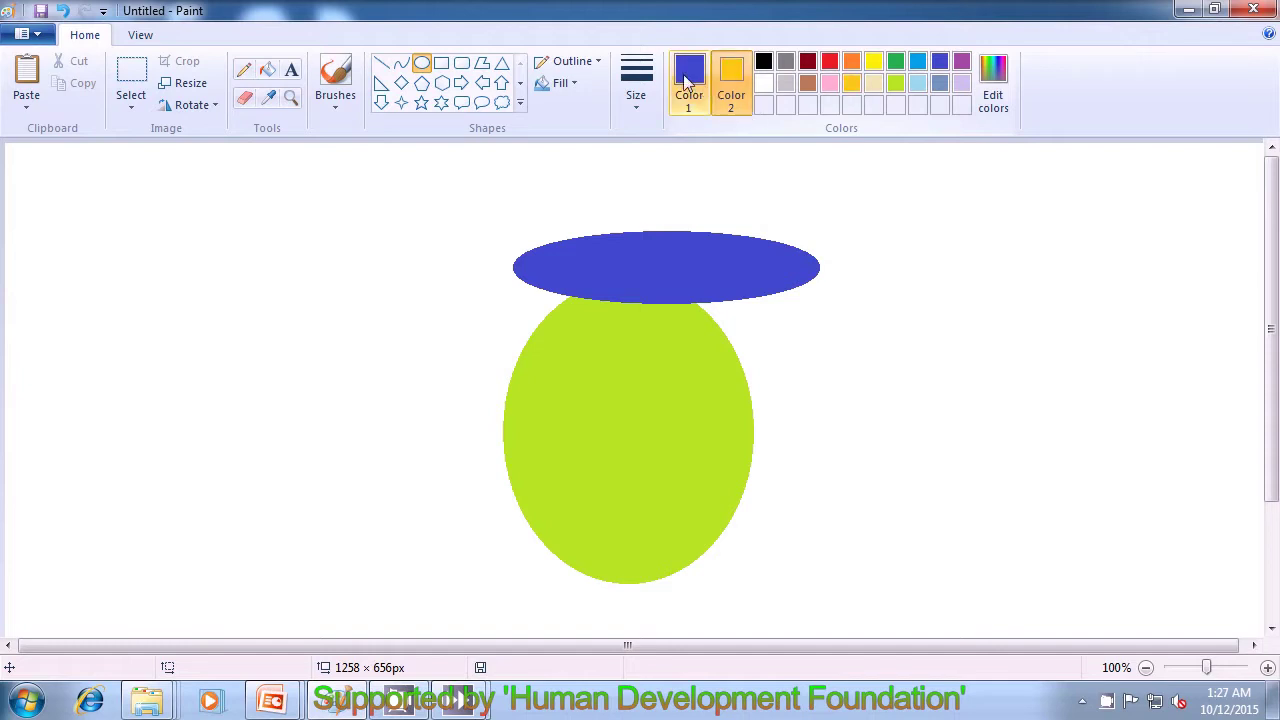
click(876, 86)
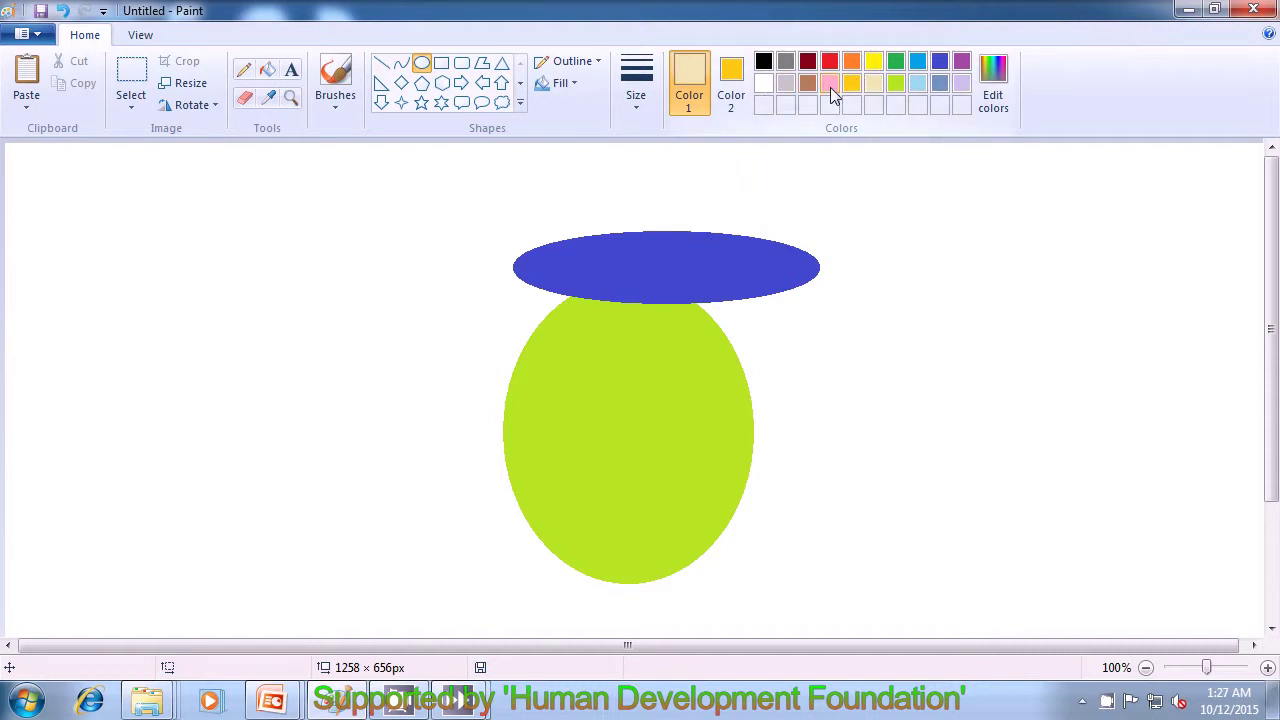
click(851, 84)
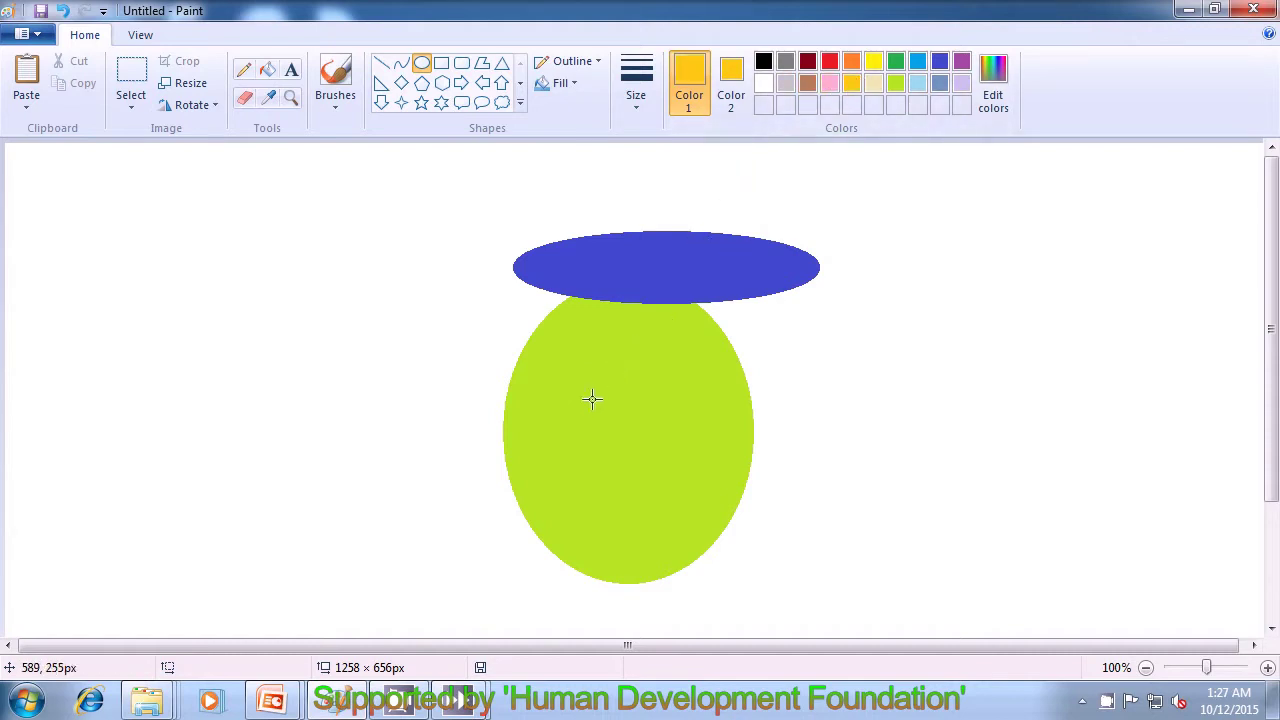
drag(576, 426, 603, 532)
click(857, 445)
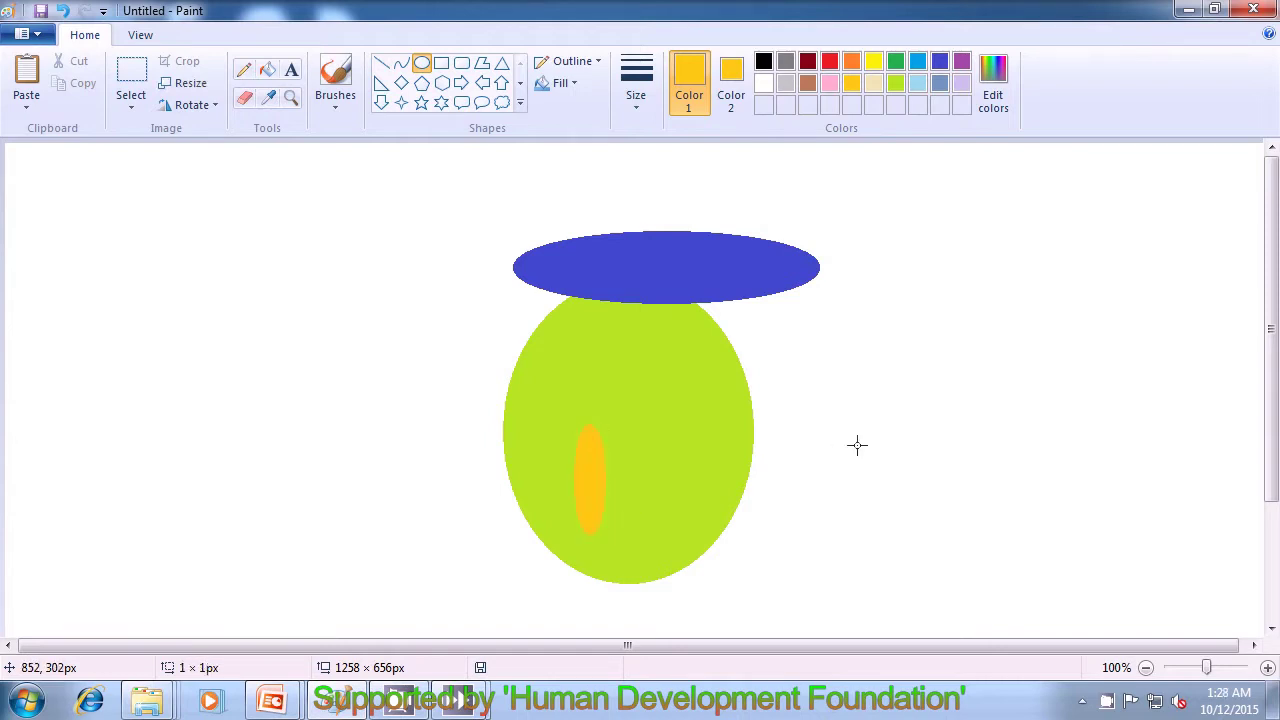
Draw a small, flat oval with black outline and fill near the bottom of the lime oval, right of the gold one
click(765, 62)
click(731, 80)
click(762, 63)
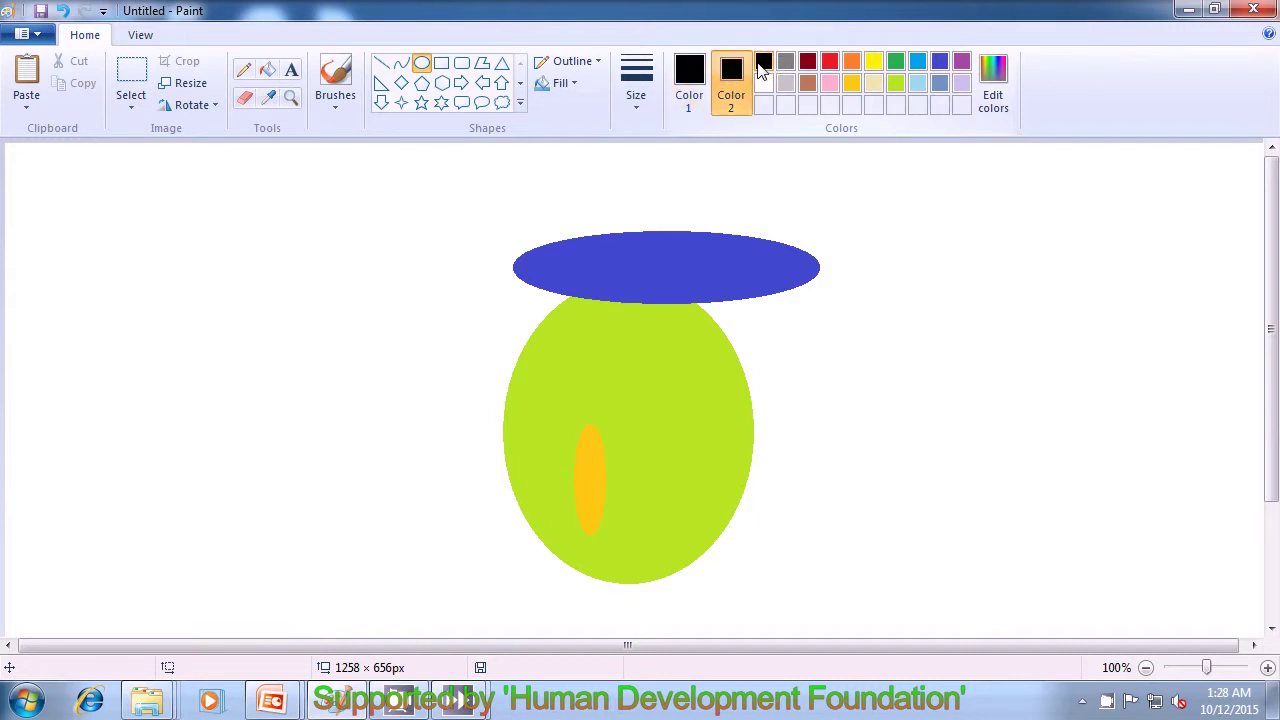
drag(637, 534, 688, 540)
click(812, 534)
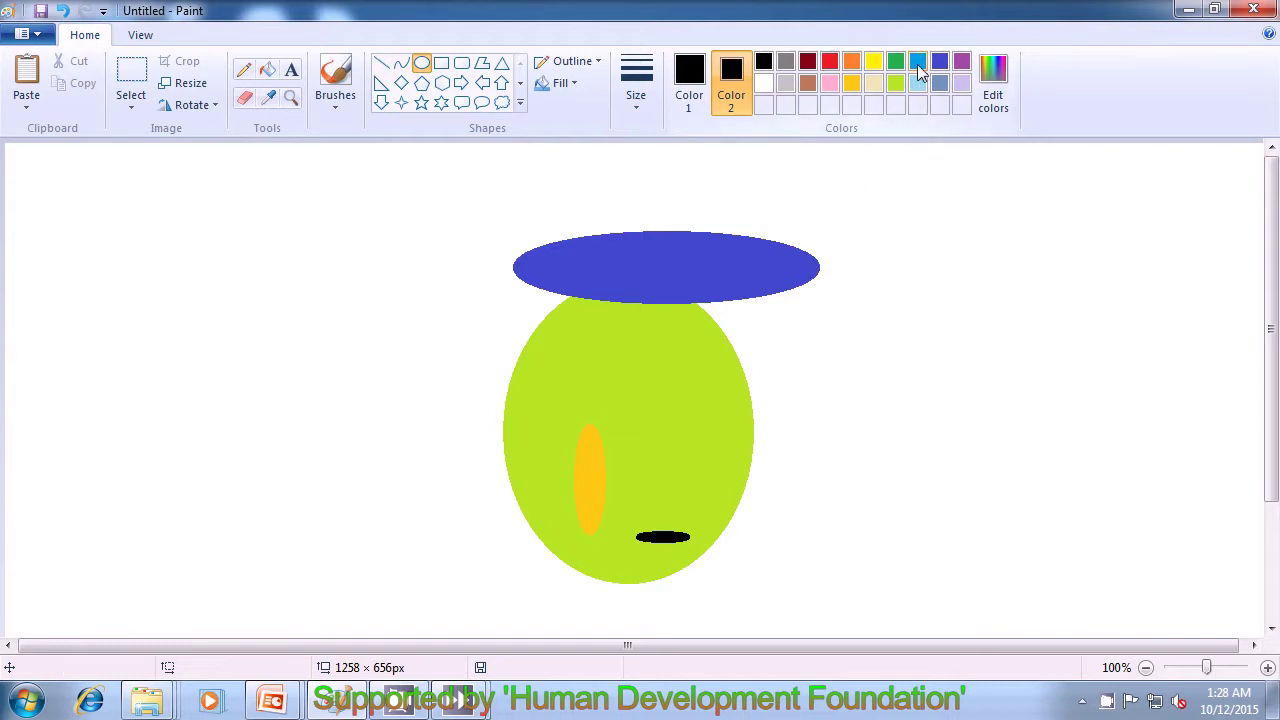
Draw a wide oval with turquoise outline and fill extending outward across the lime oval's upper-right edge
click(918, 68)
click(690, 80)
click(918, 68)
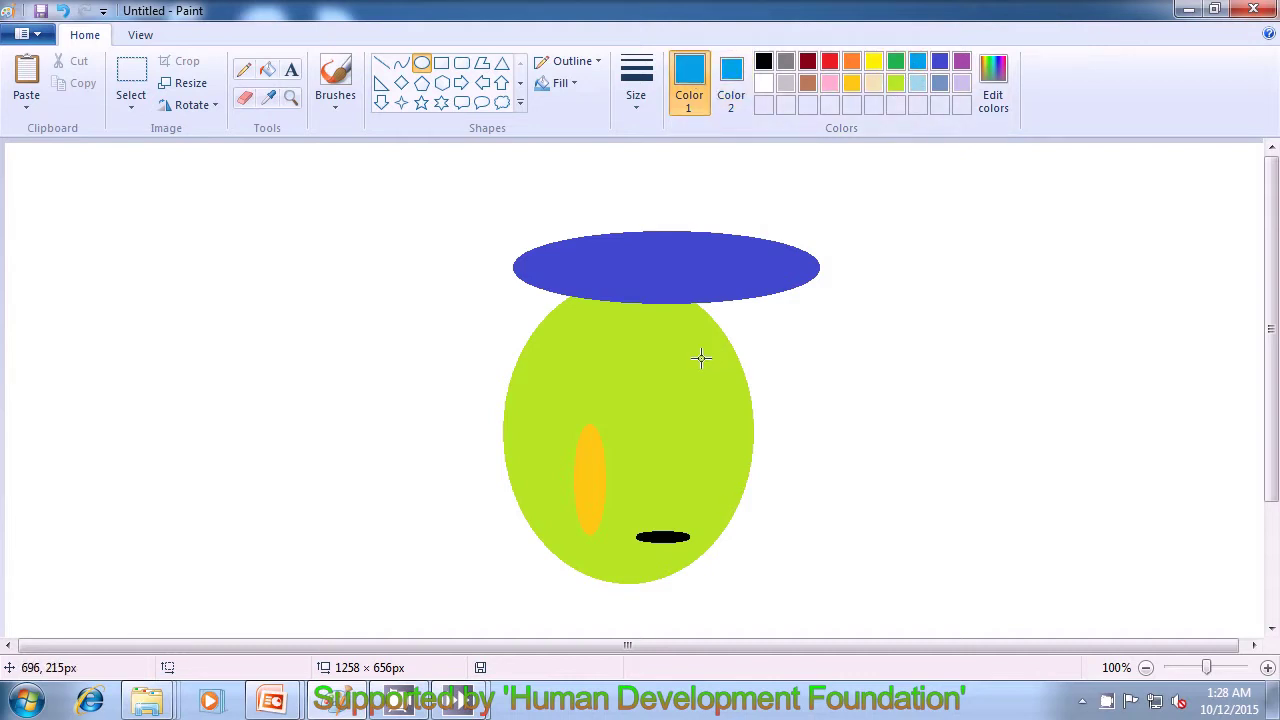
mouse_move(693, 359)
mouse_down()
mouse_move(796, 413)
mouse_move(861, 424)
mouse_move(850, 432)
mouse_up()
click(950, 392)
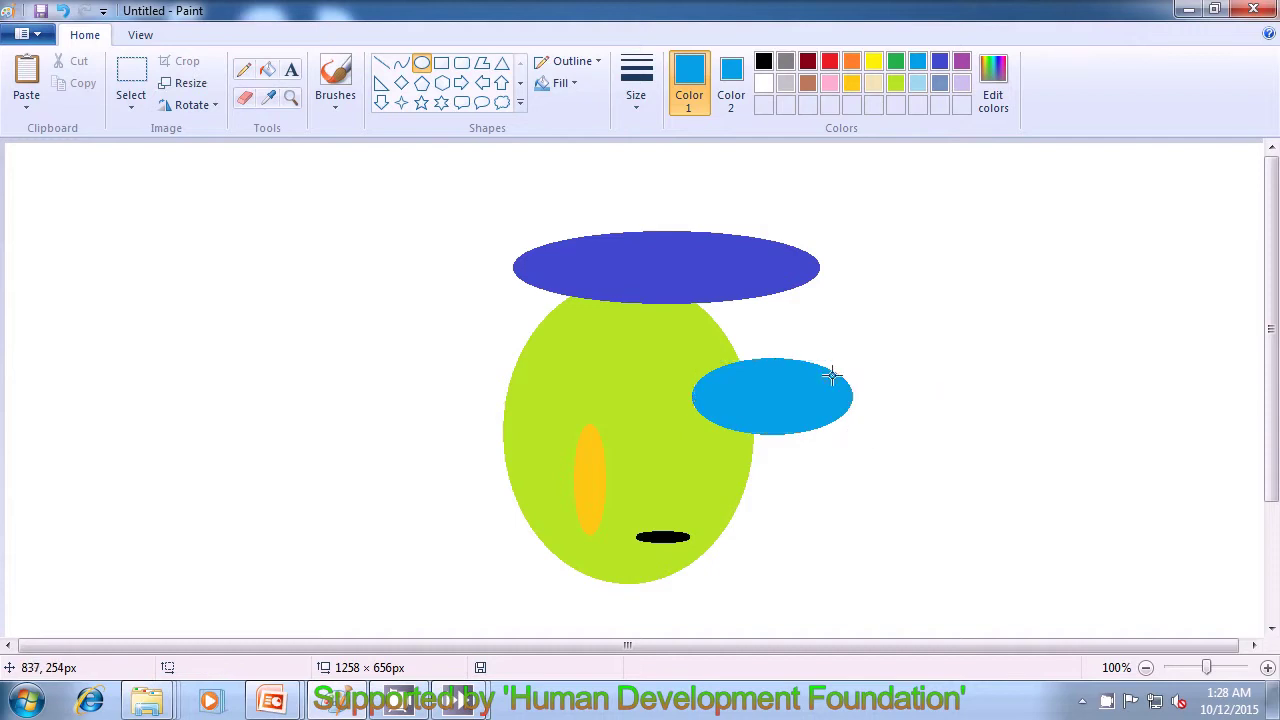
Draw a narrow upright oval about 22 × 73 px with gold outline and fill, overlapping the turquoise oval's left end
click(853, 86)
click(731, 90)
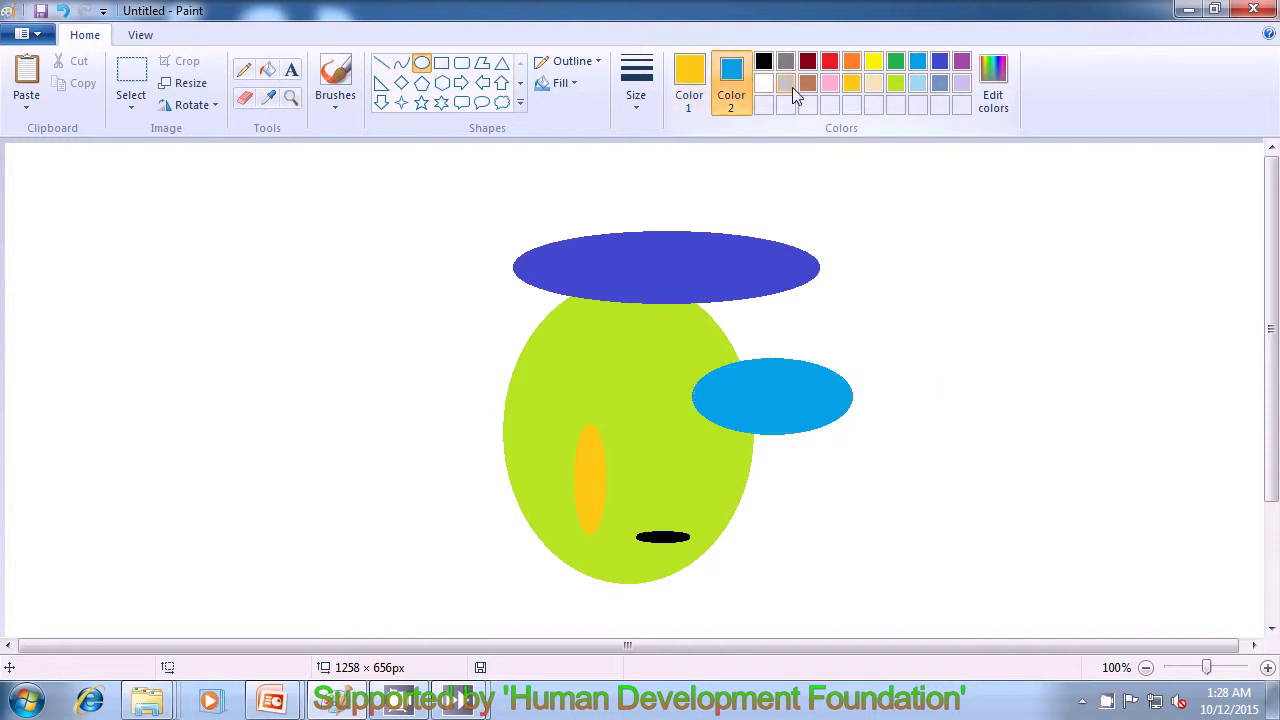
click(854, 87)
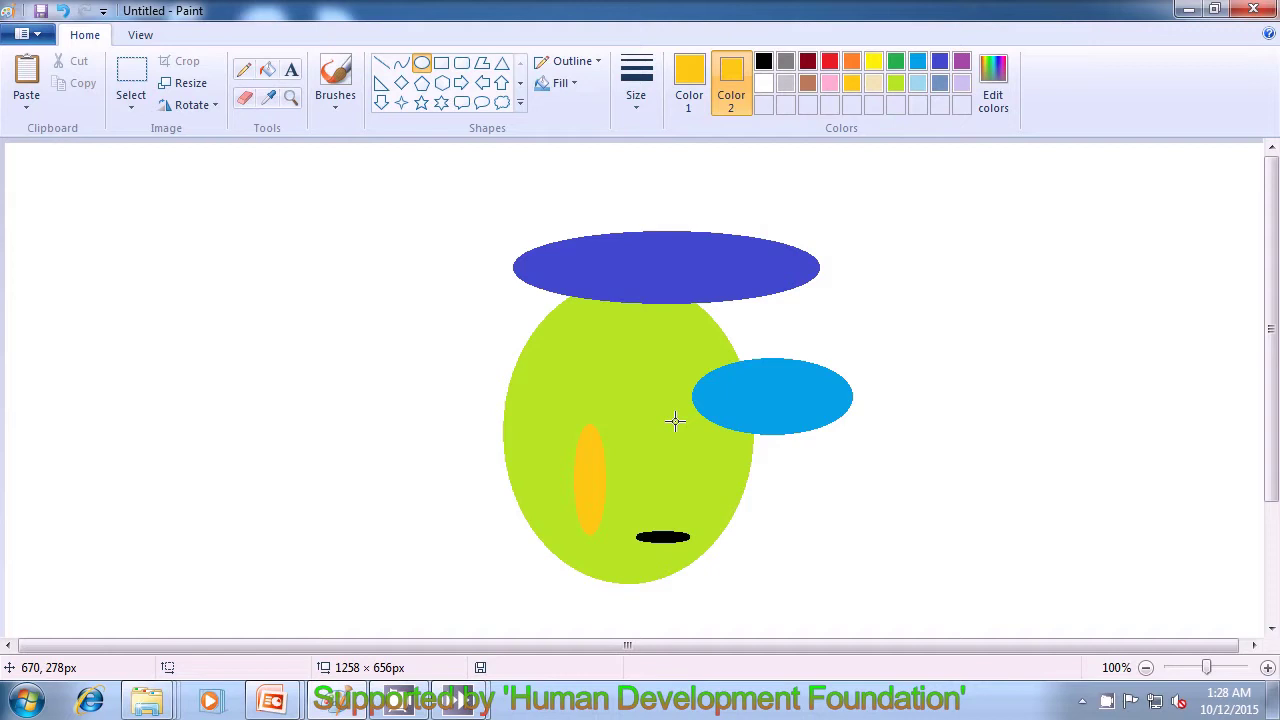
drag(707, 405, 686, 479)
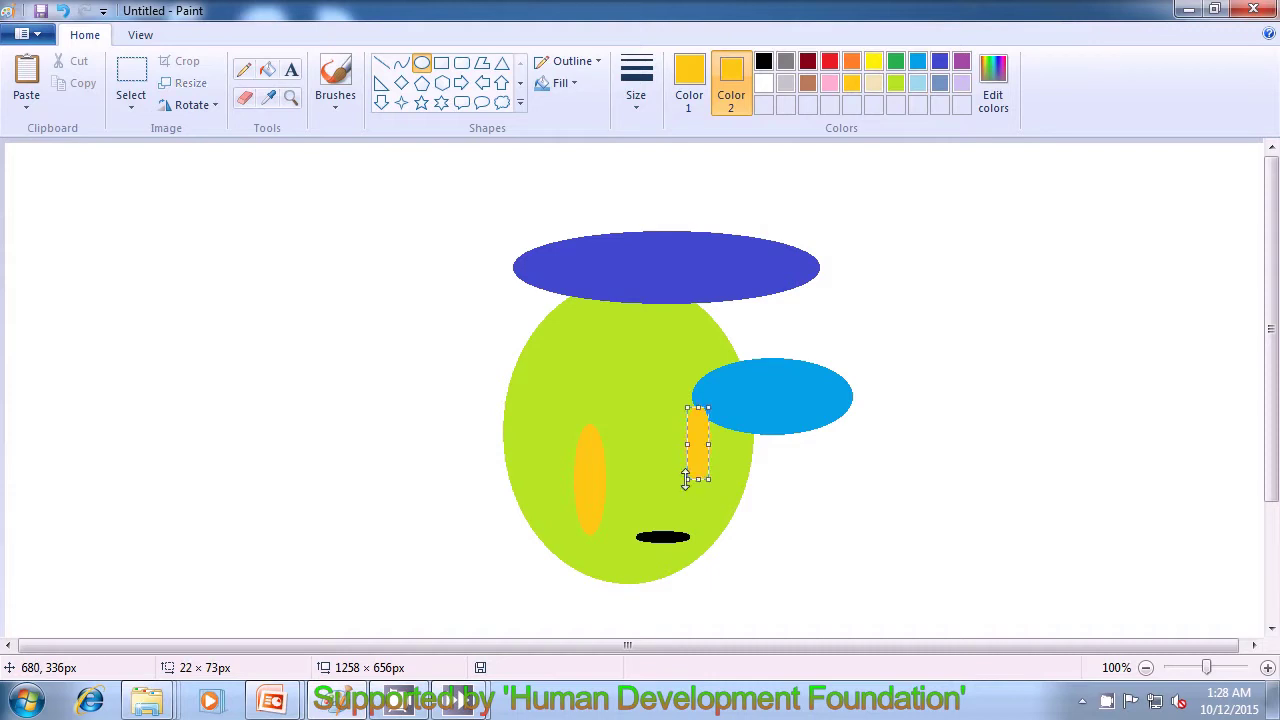
click(858, 502)
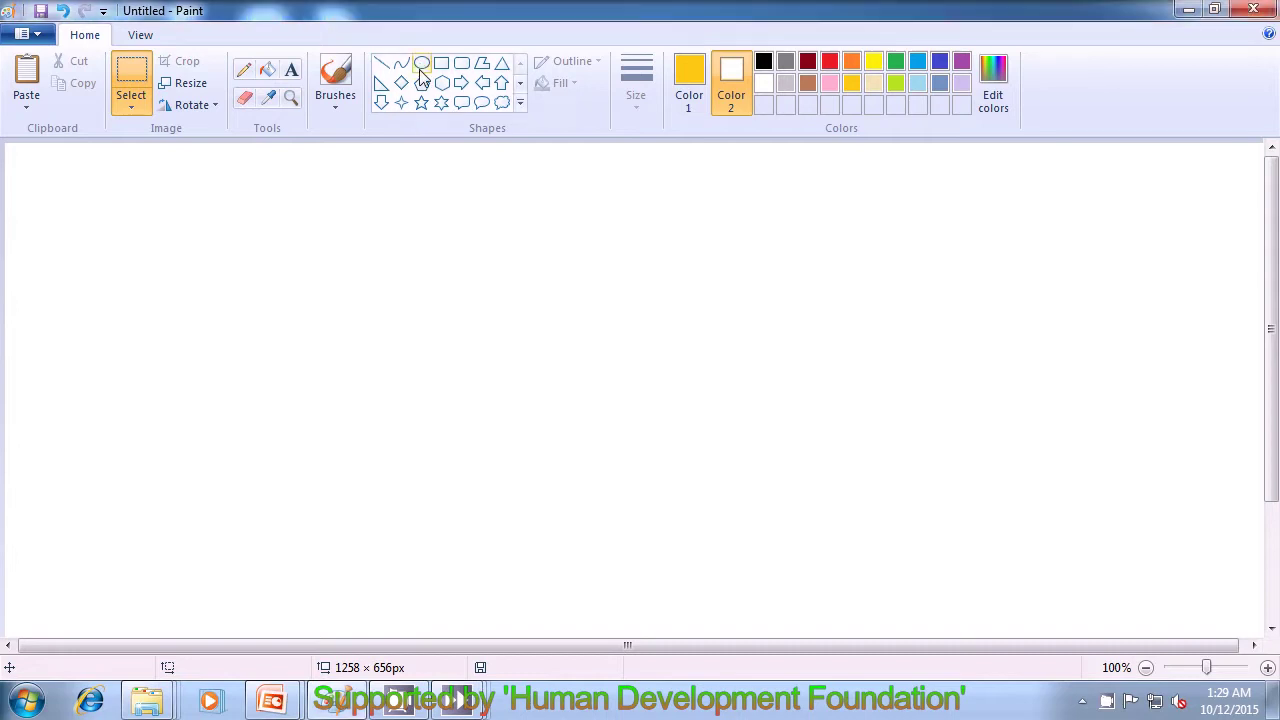
Draw a nearly round oval about 237 × 250 px with black outline and black solid fill in the middle of the canvas
click(421, 68)
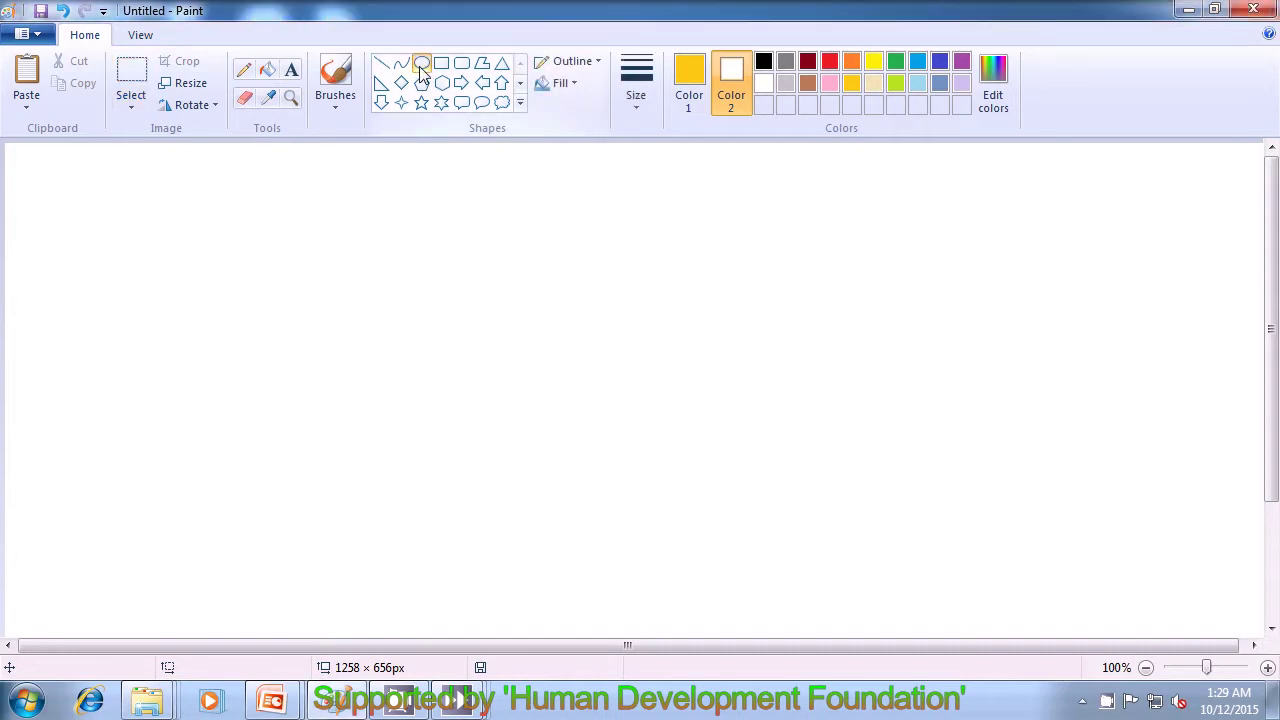
click(689, 77)
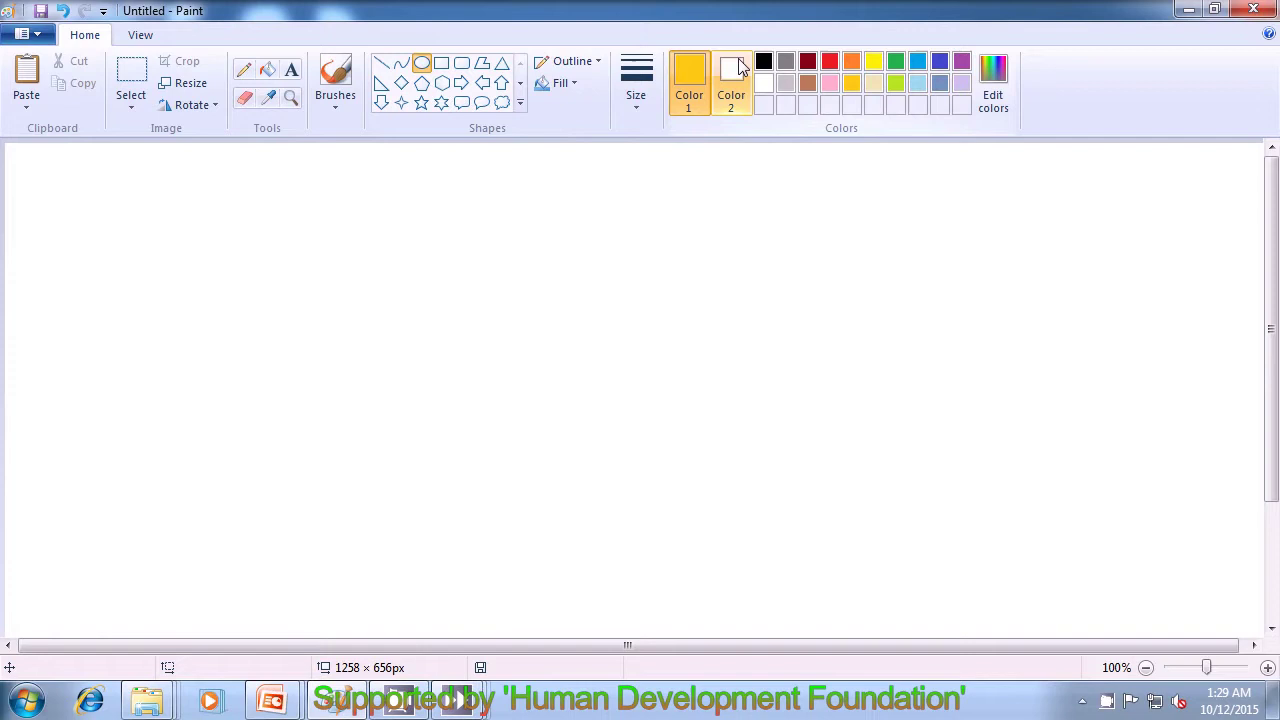
click(763, 62)
click(731, 78)
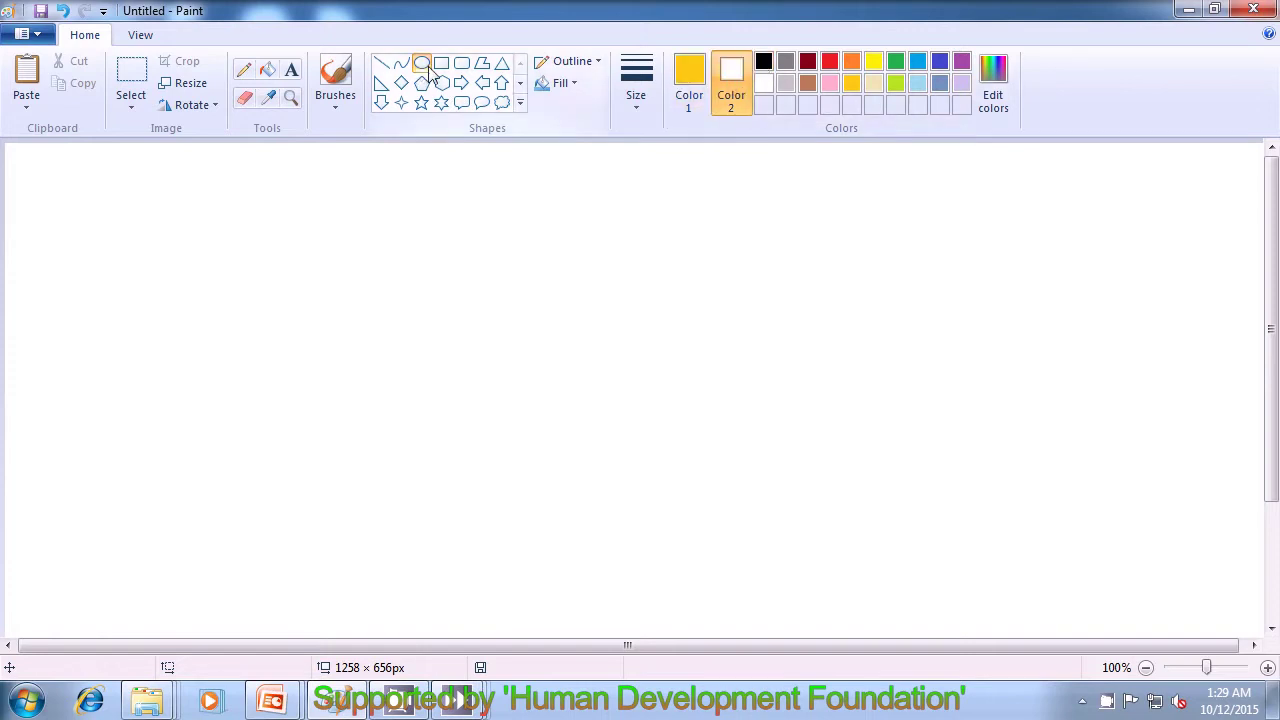
click(424, 66)
click(689, 77)
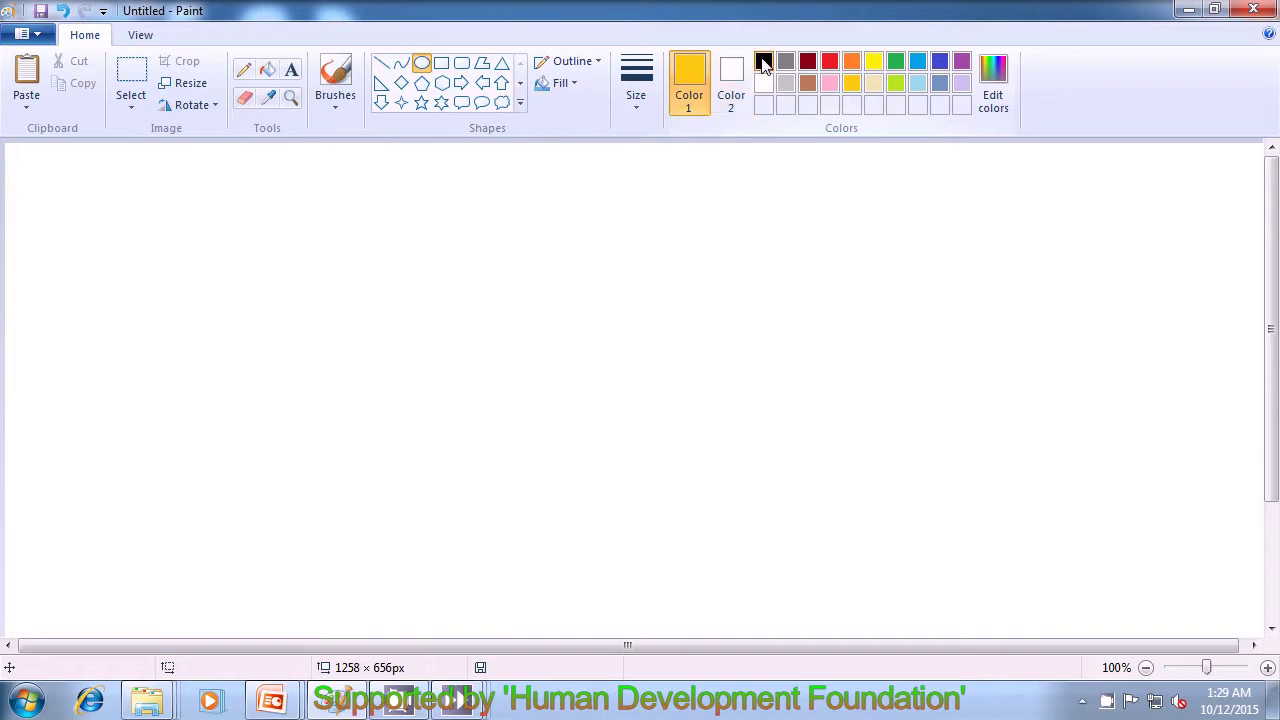
click(763, 62)
click(731, 78)
click(763, 62)
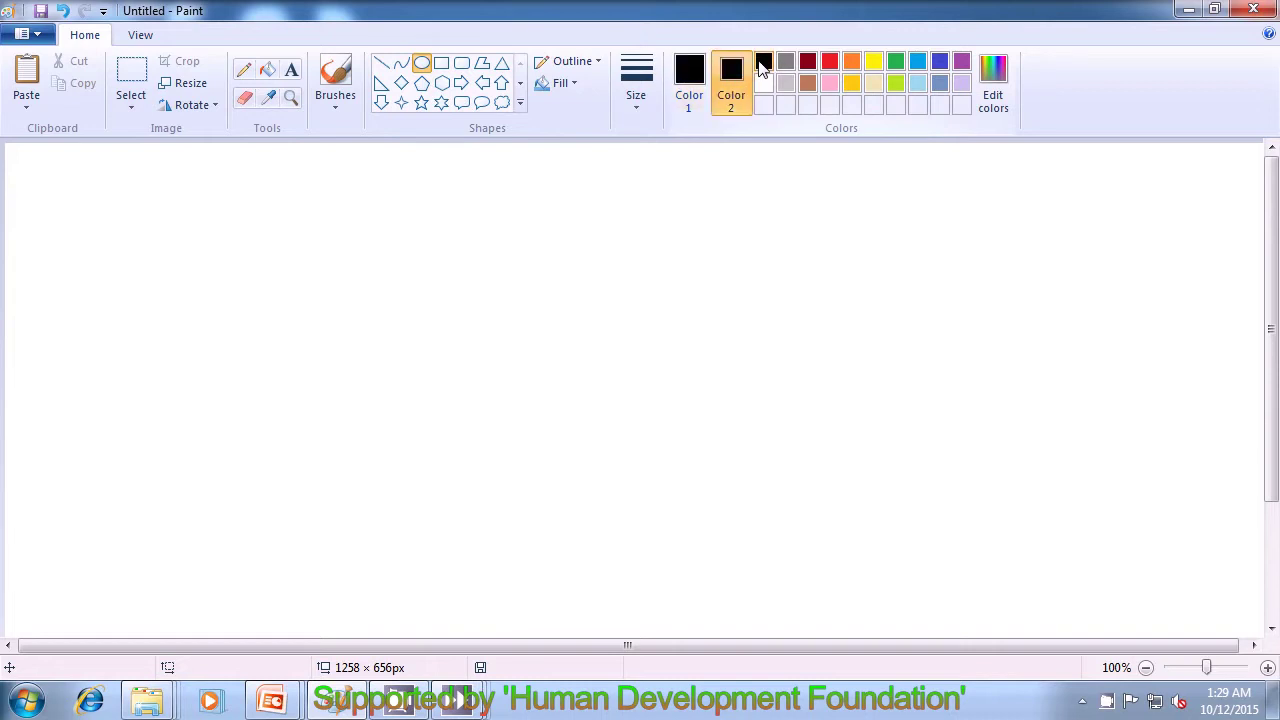
click(577, 89)
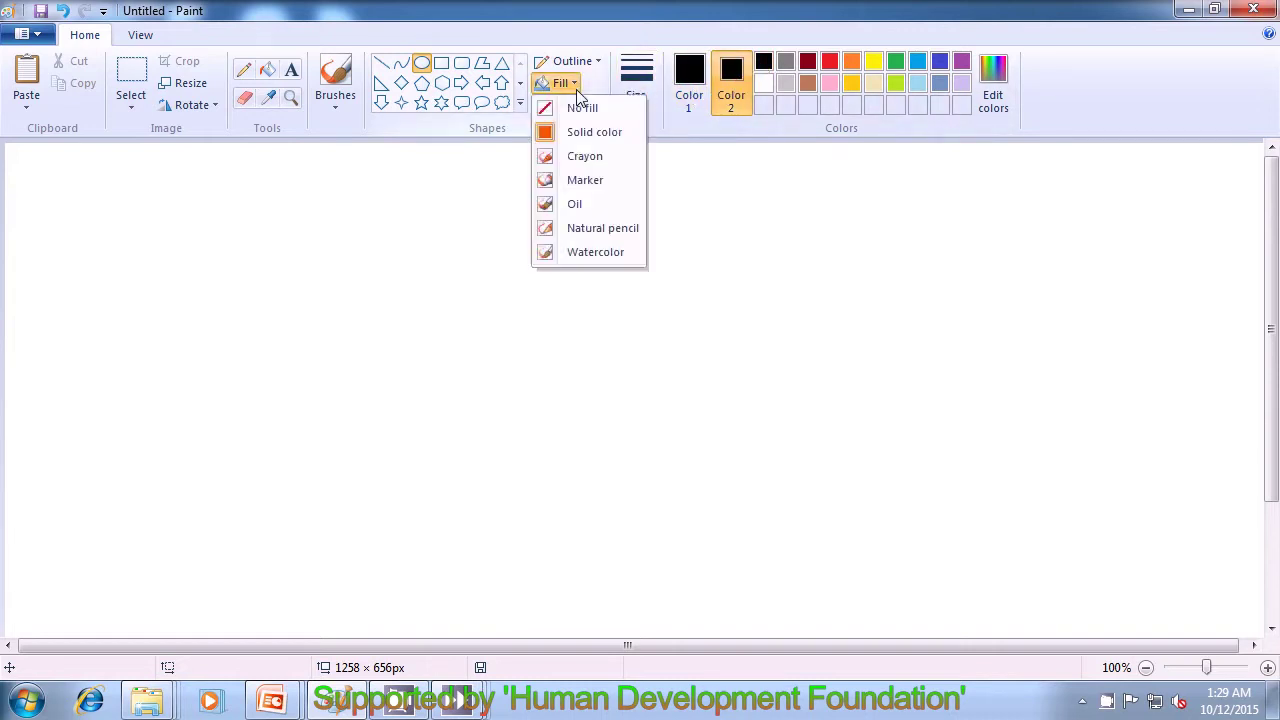
click(588, 132)
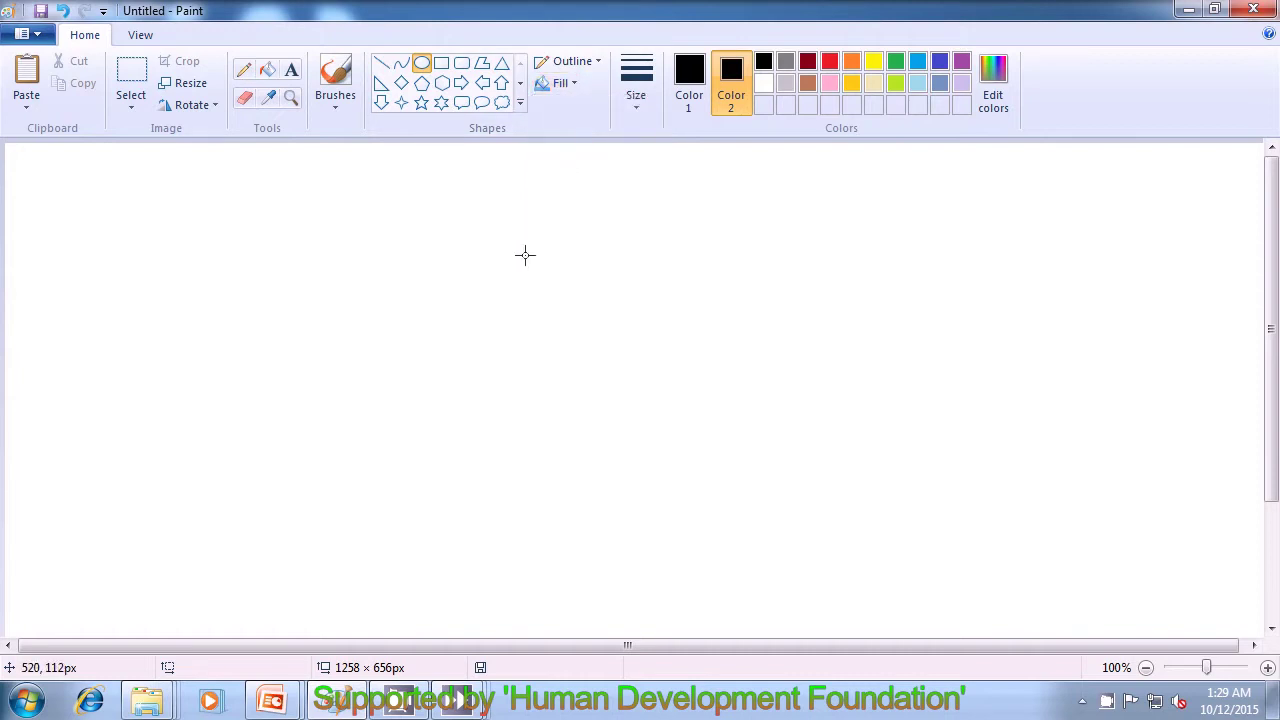
drag(481, 313, 718, 564)
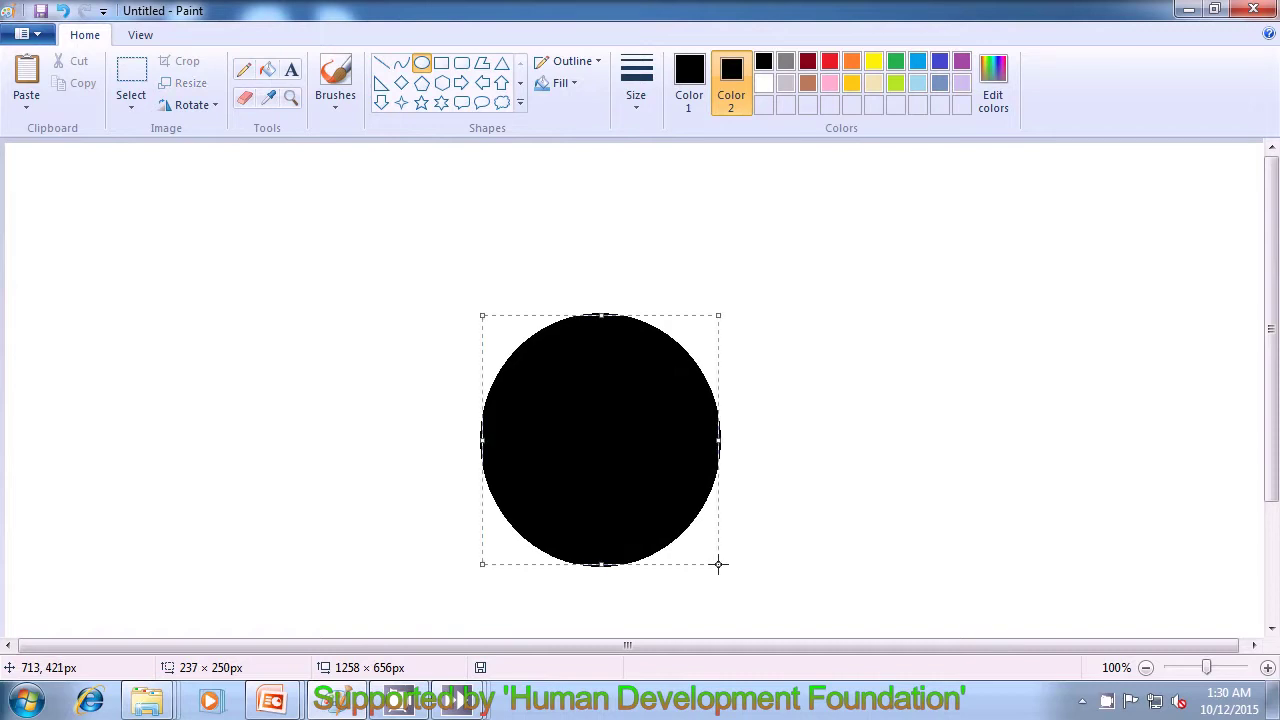
click(760, 512)
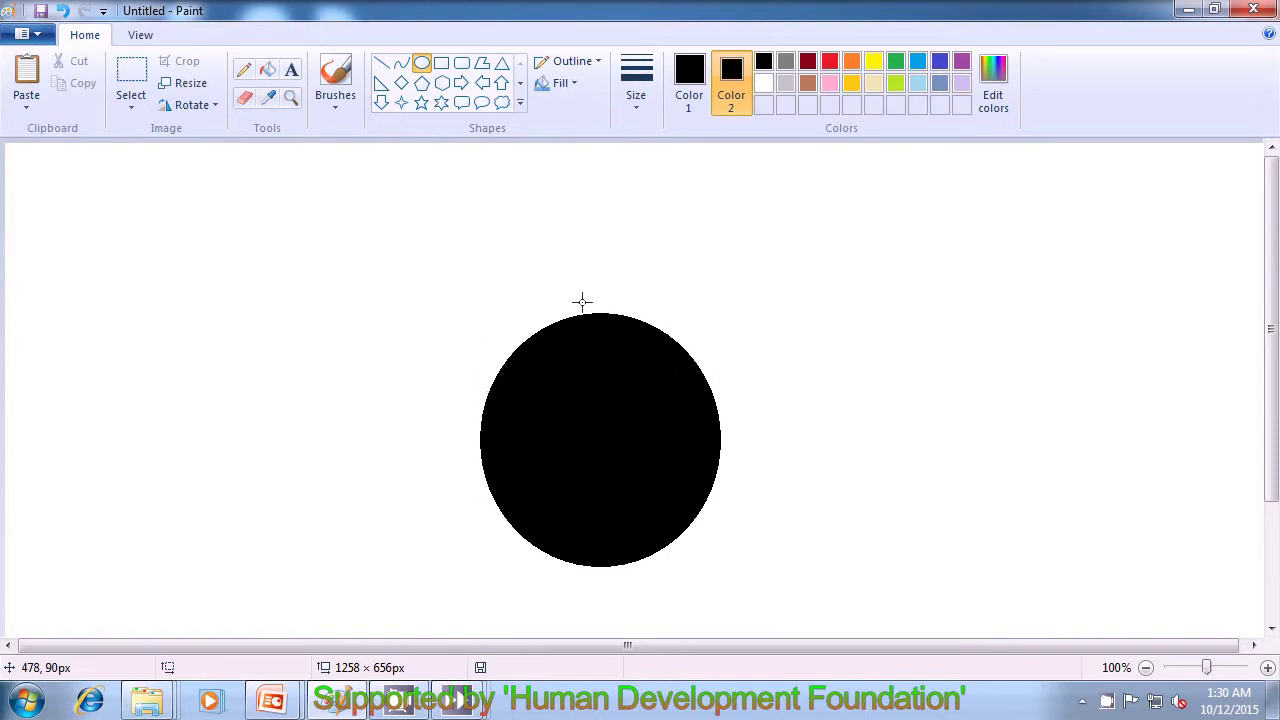
Draw a wide, flat cream oval with matching outline and fill across the black oval's top edge, plus a small upright cream oval above it
click(873, 83)
click(688, 86)
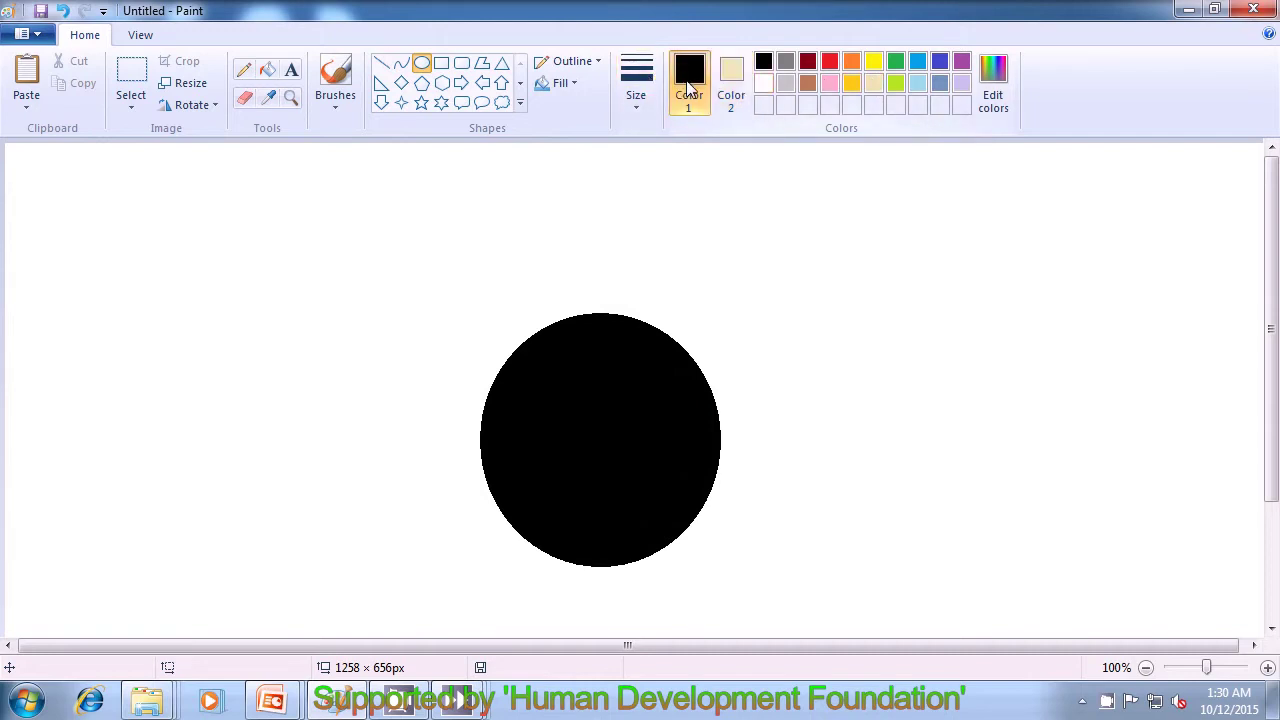
click(873, 86)
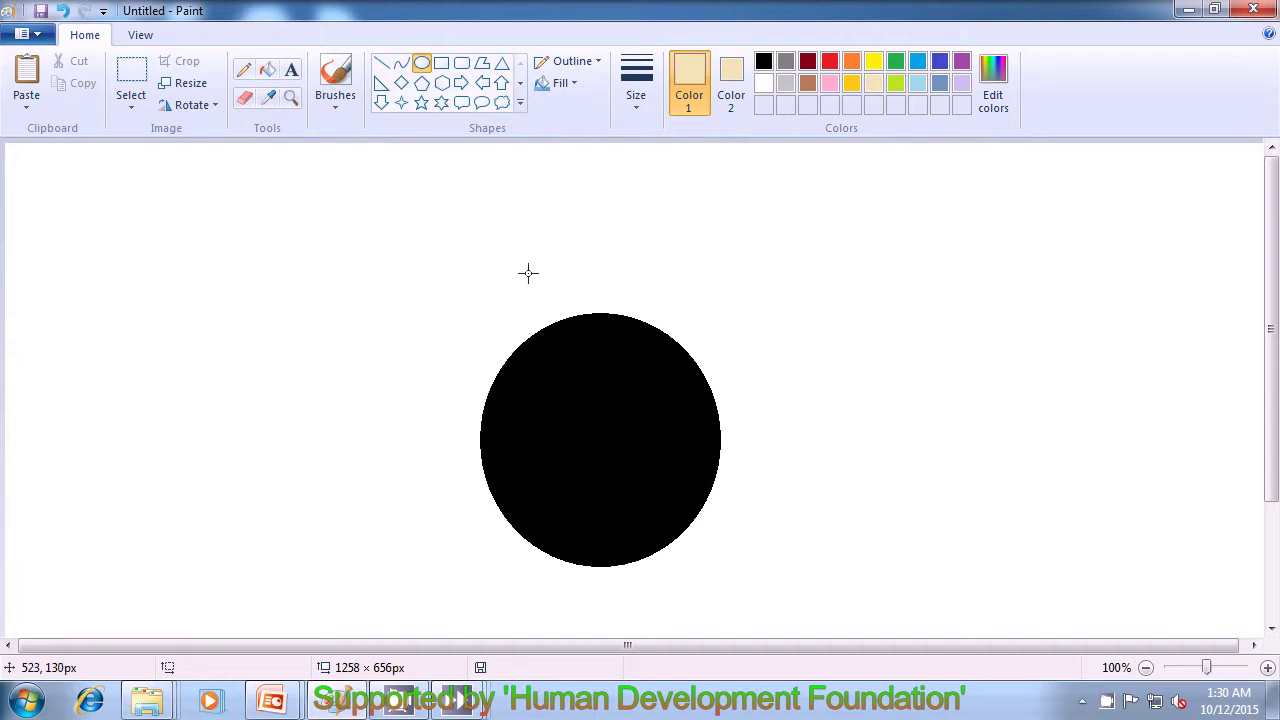
drag(514, 274, 706, 331)
click(811, 346)
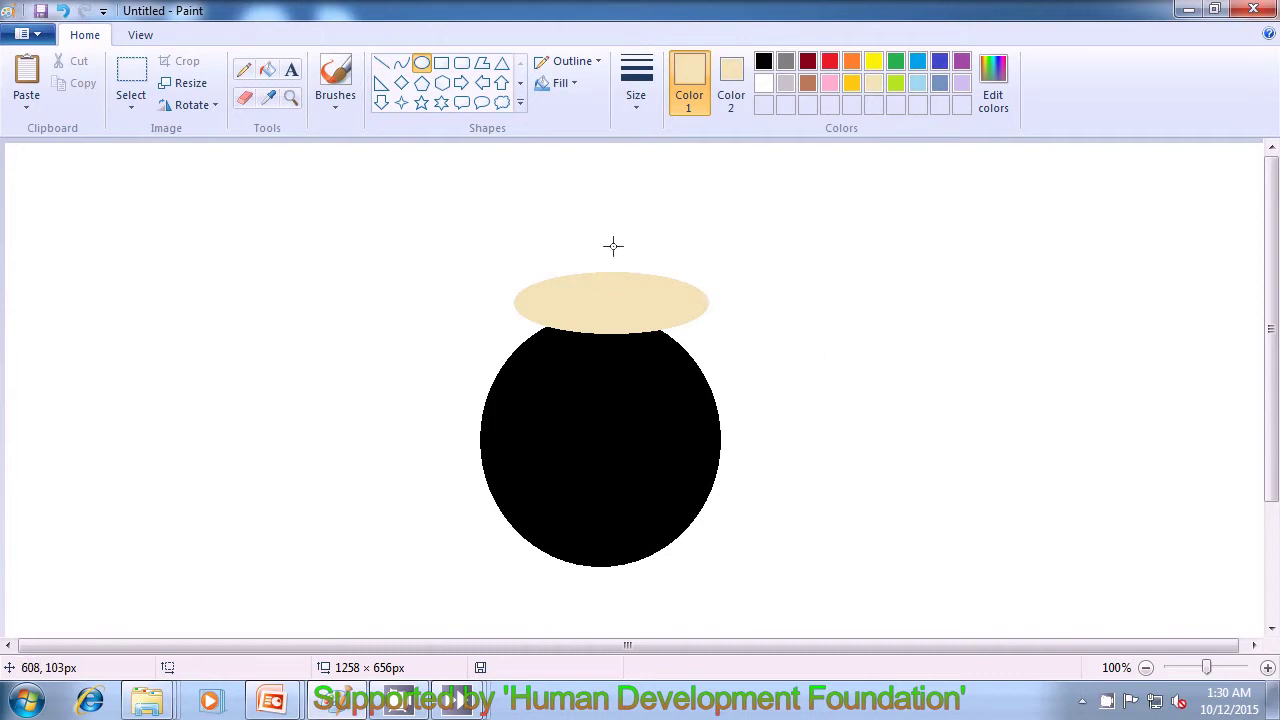
drag(609, 235, 635, 274)
click(803, 271)
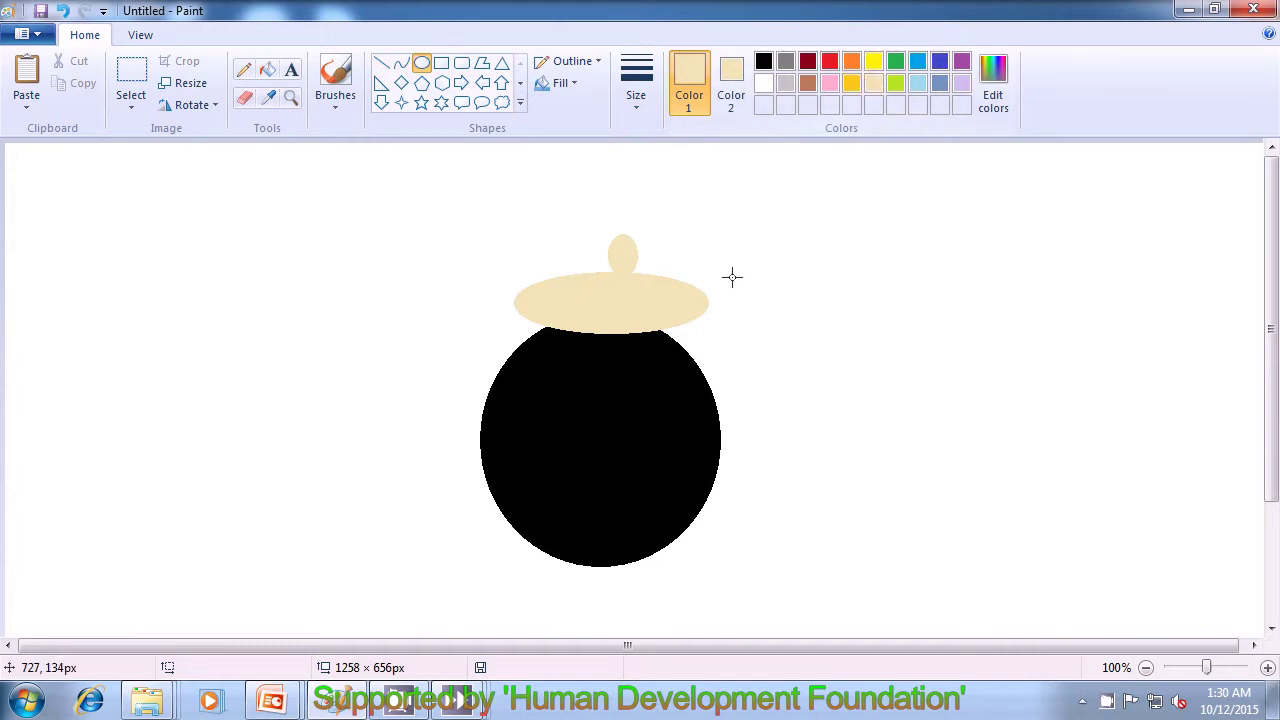
Draw six tiny cream ovals as spots scattered over the black oval's left and lower-left area
drag(493, 421, 501, 427)
drag(536, 441, 539, 455)
drag(508, 475, 514, 482)
click(543, 497)
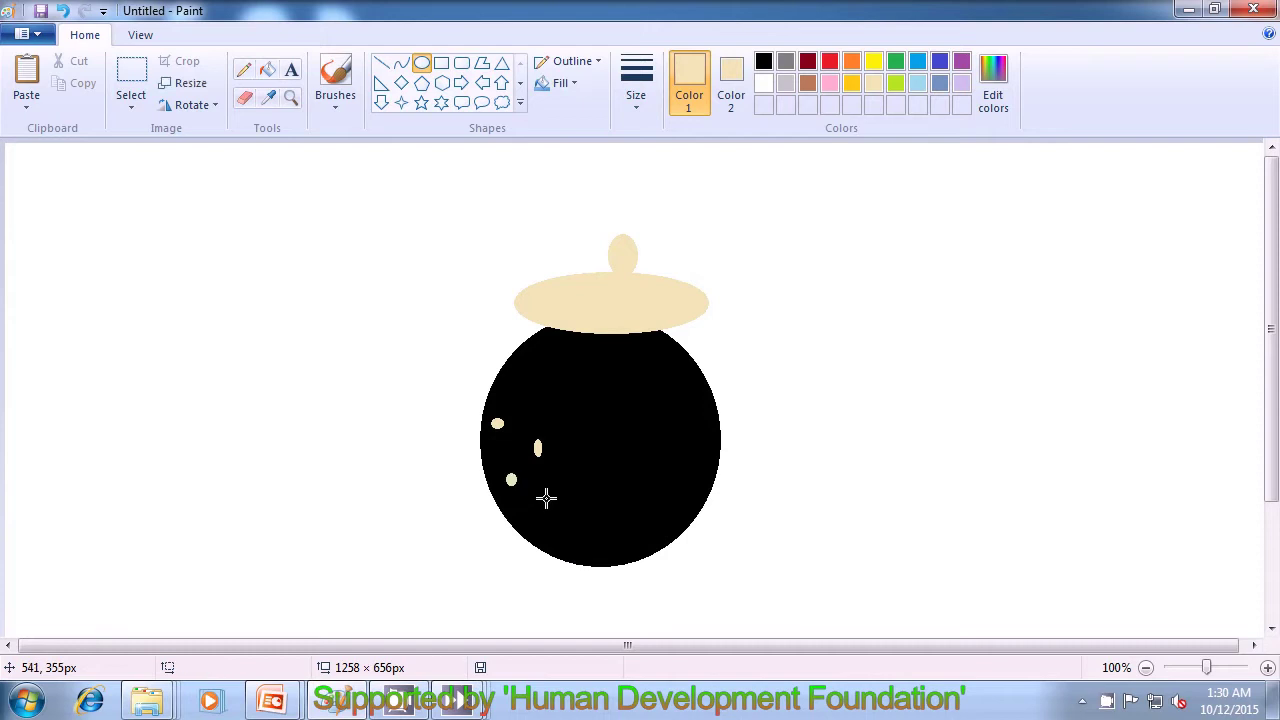
drag(529, 504, 568, 548)
click(560, 519)
click(571, 537)
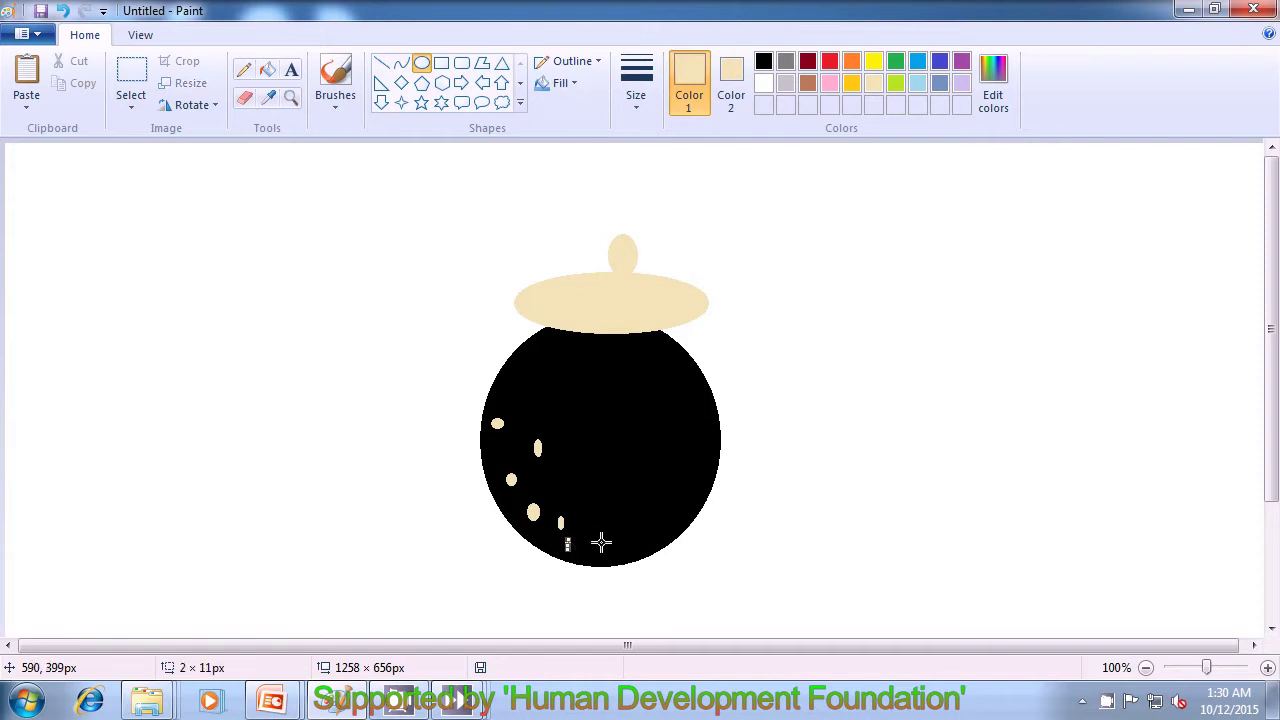
click(612, 538)
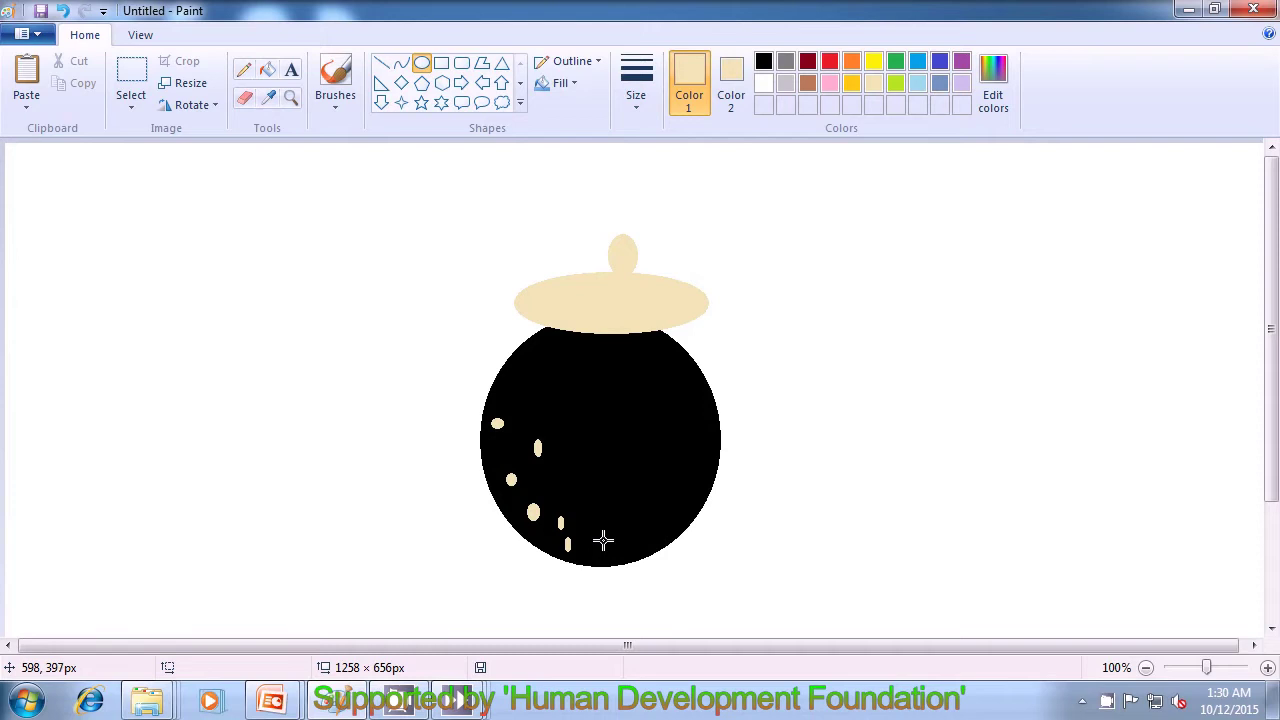
Add four small cream oval spots to the black oval, three along the lower right and one about 7 × 24 px at the upper right
drag(619, 503, 611, 547)
click(626, 543)
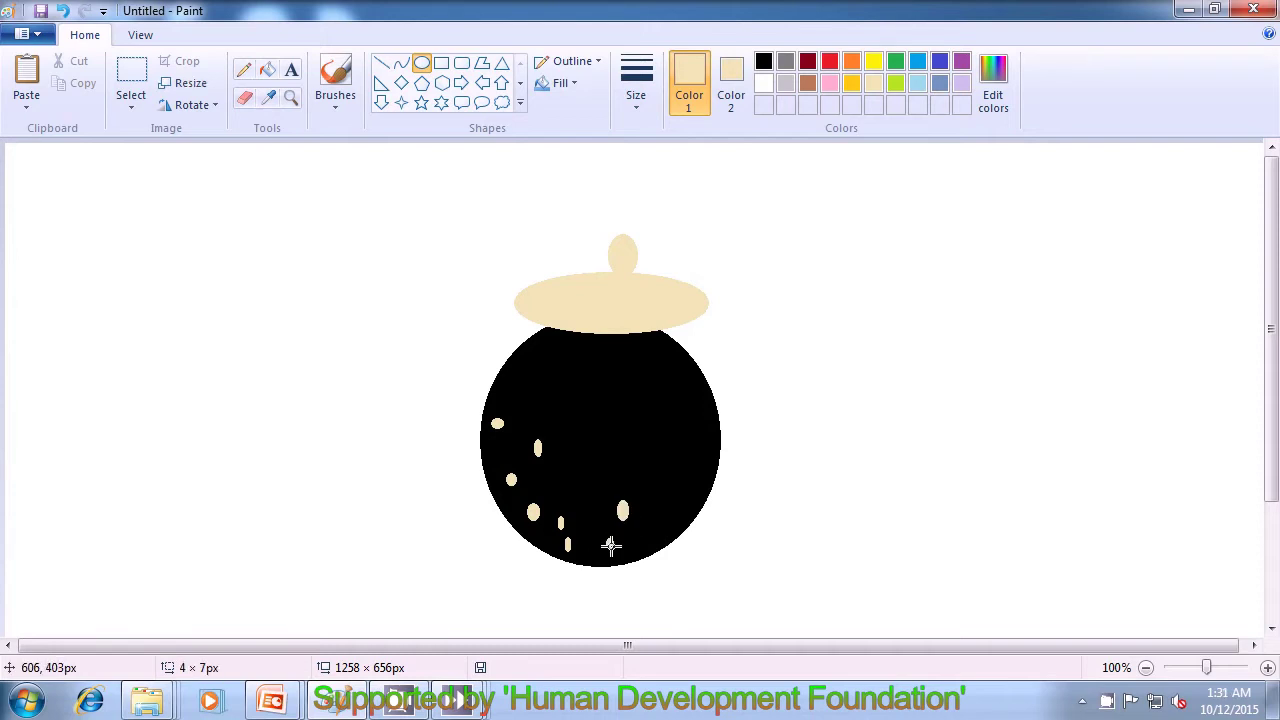
click(678, 508)
drag(665, 509, 668, 521)
click(669, 440)
drag(656, 390, 662, 415)
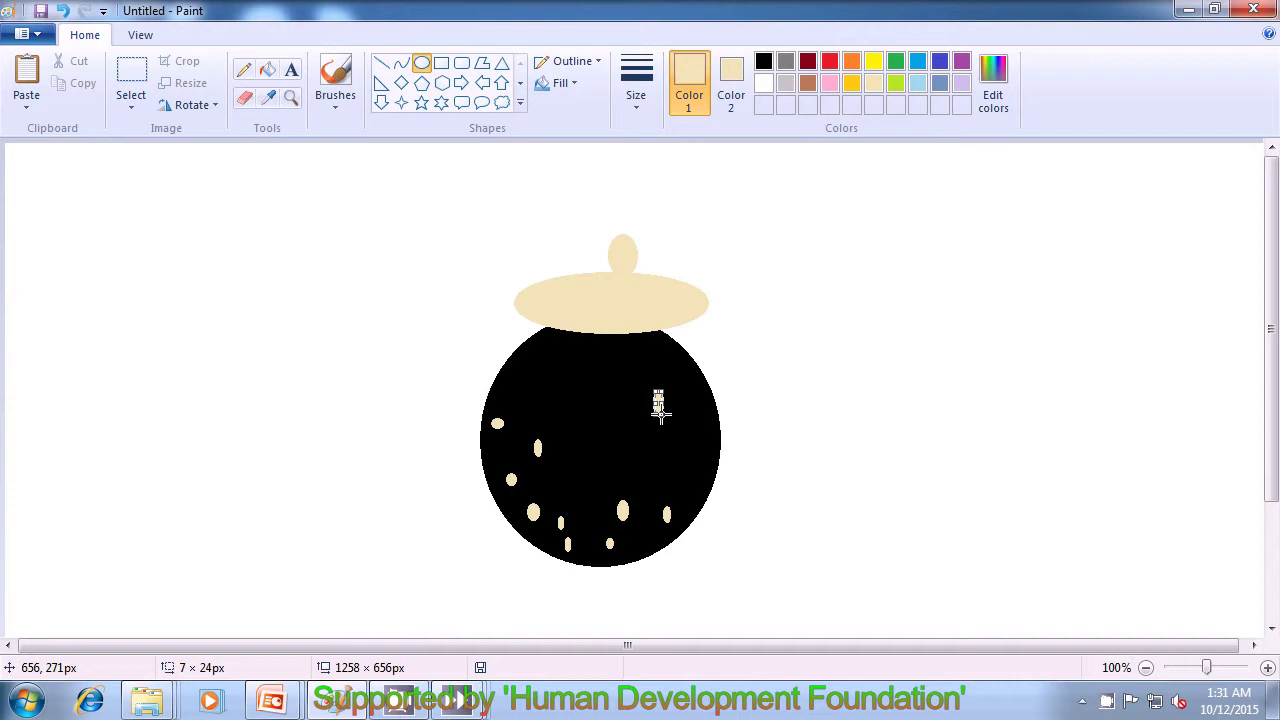
click(682, 435)
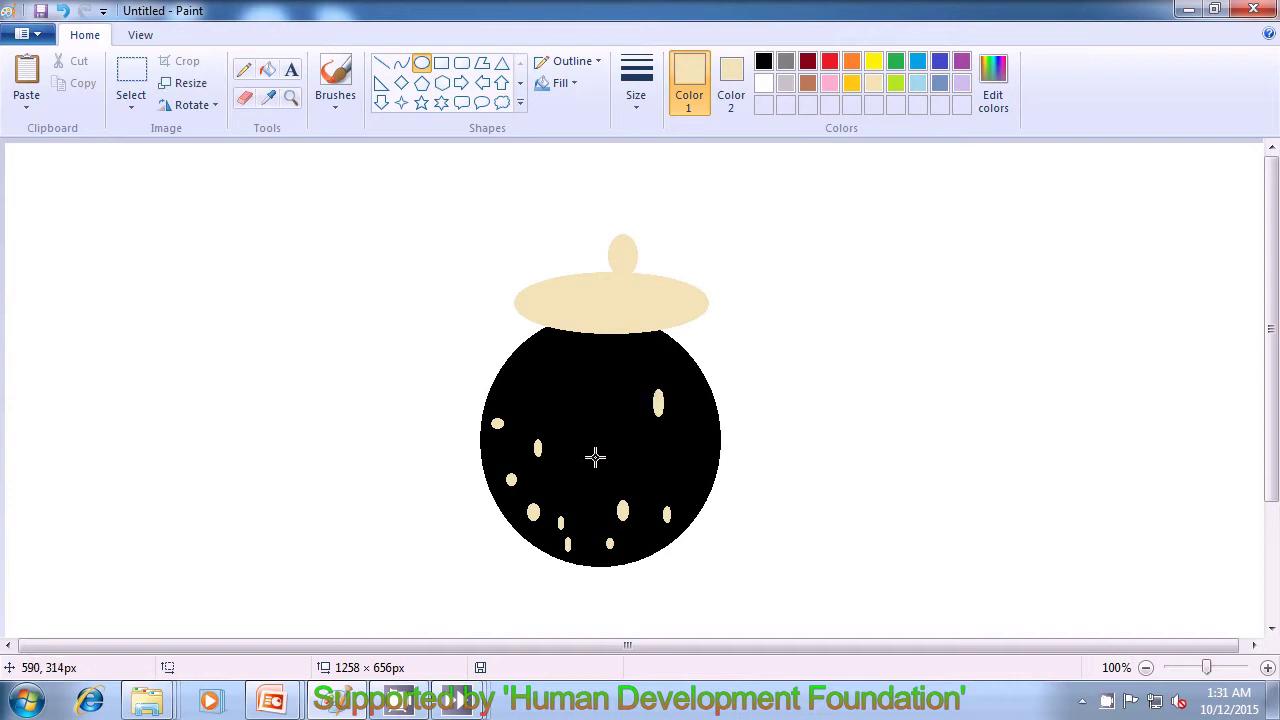
Add four more small cream oval spots across the middle and upper-left part of the black oval
drag(600, 451, 609, 470)
click(634, 459)
drag(569, 420, 578, 433)
click(611, 434)
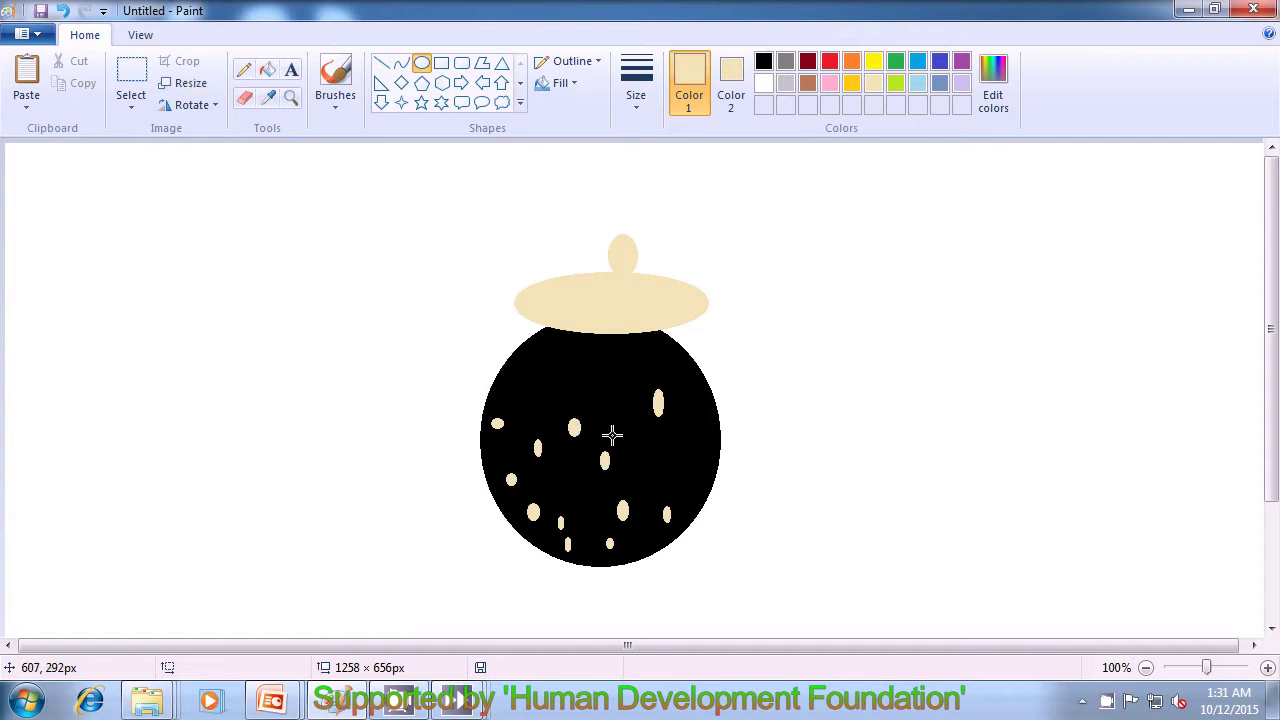
drag(540, 389, 535, 407)
click(571, 417)
click(584, 403)
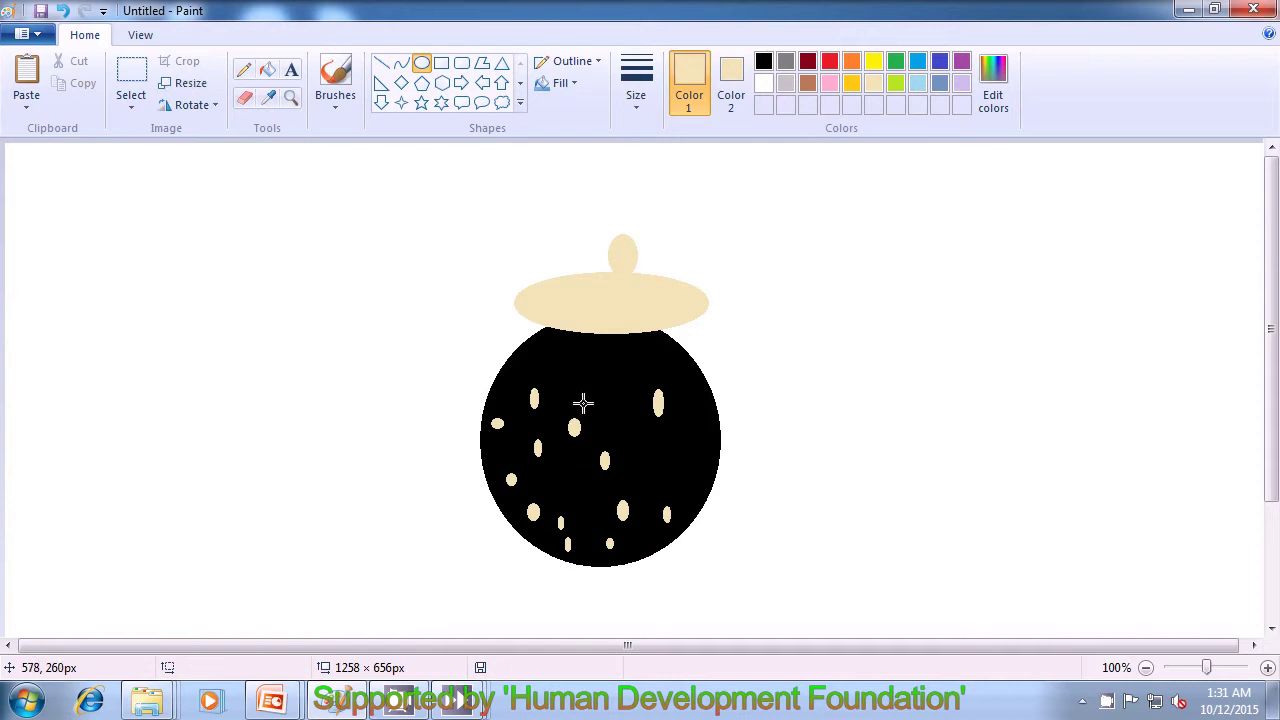
drag(566, 466, 573, 481)
click(603, 486)
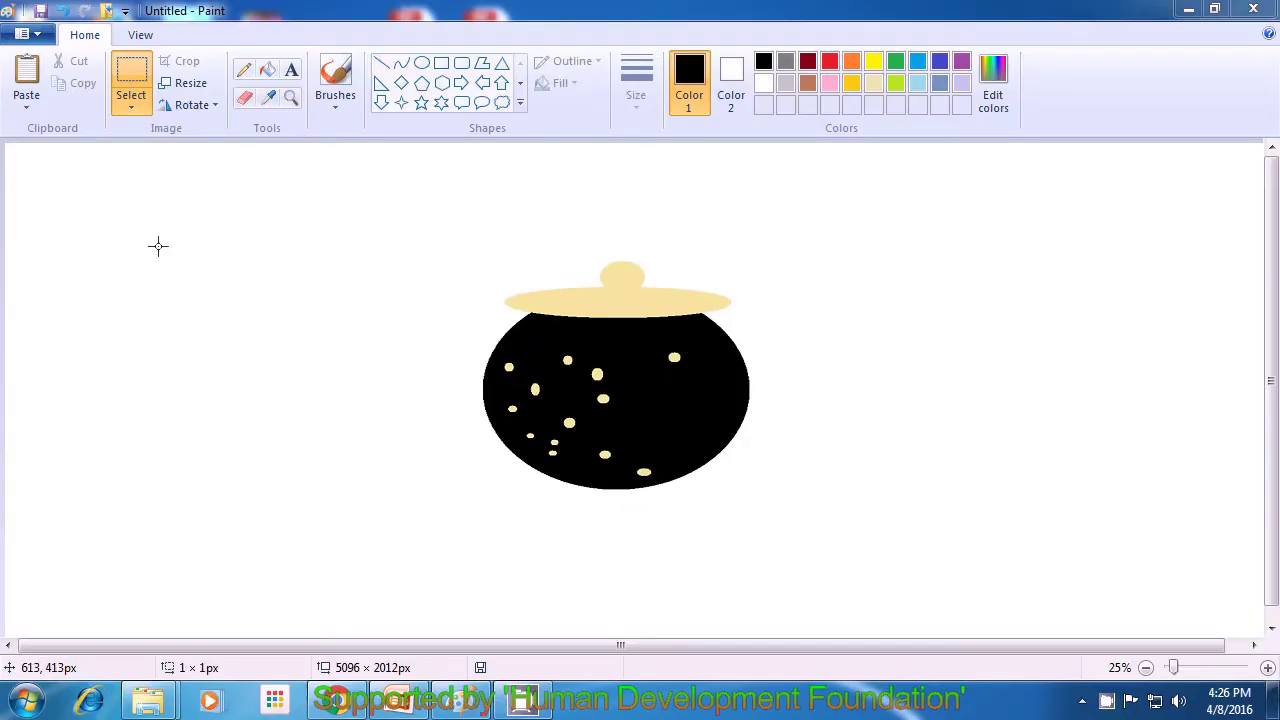
Save the pot drawing to the Desktop under the file name Mspaint 1
click(40, 38)
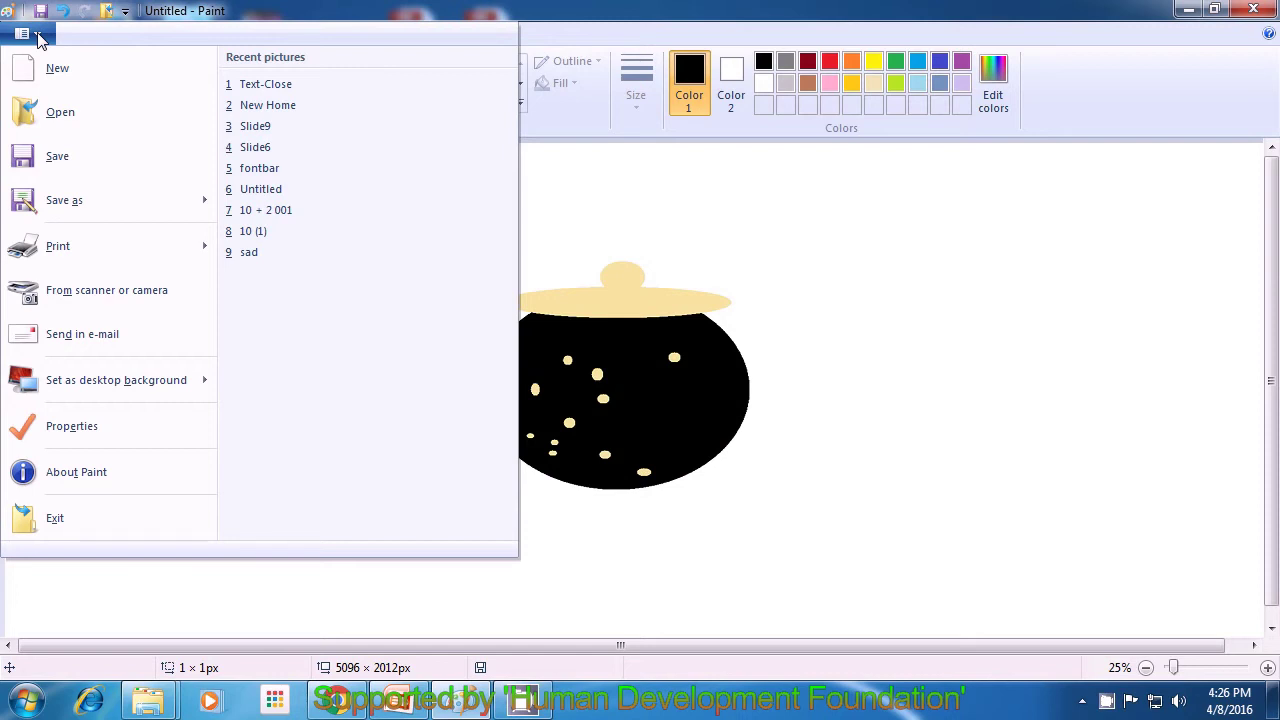
click(52, 156)
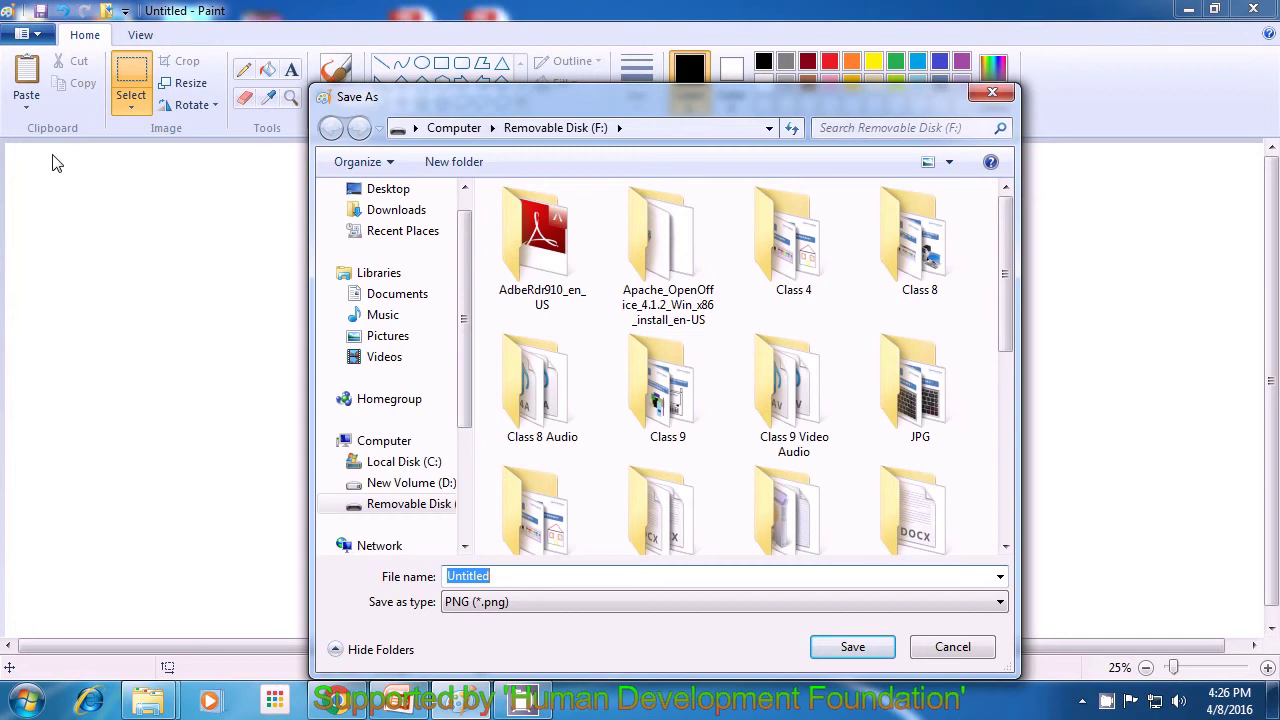
click(419, 194)
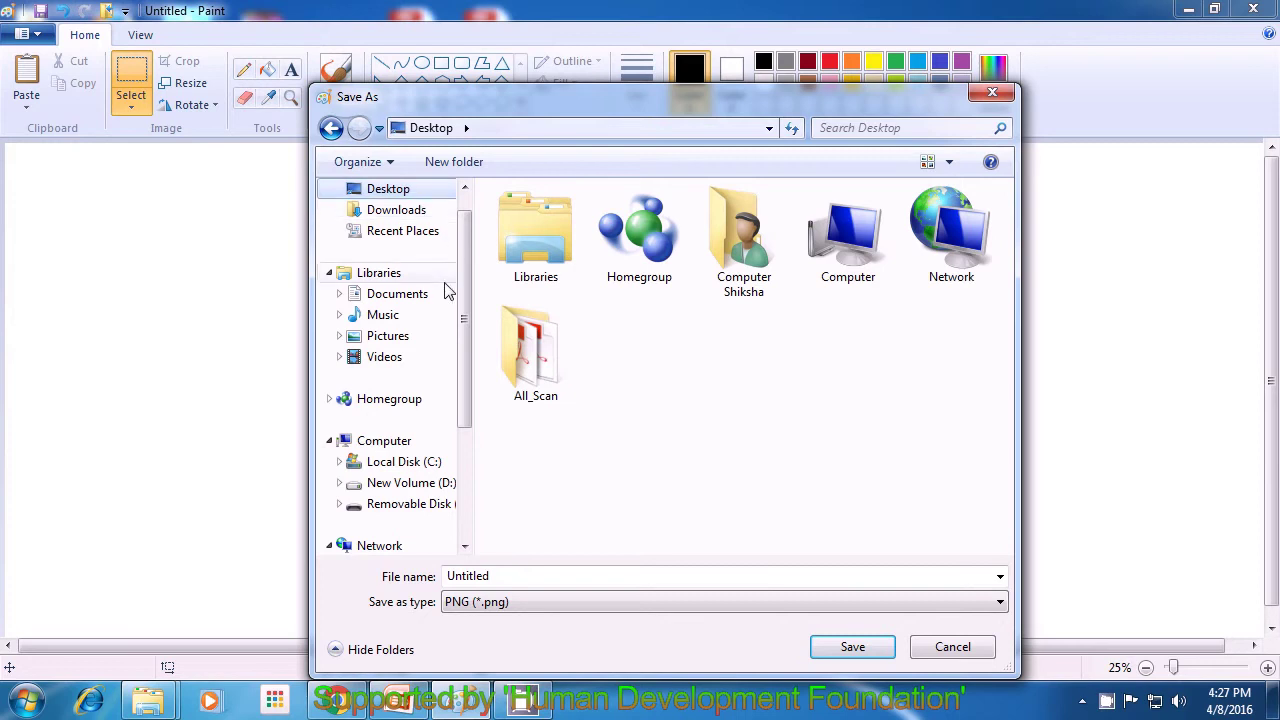
click(502, 578)
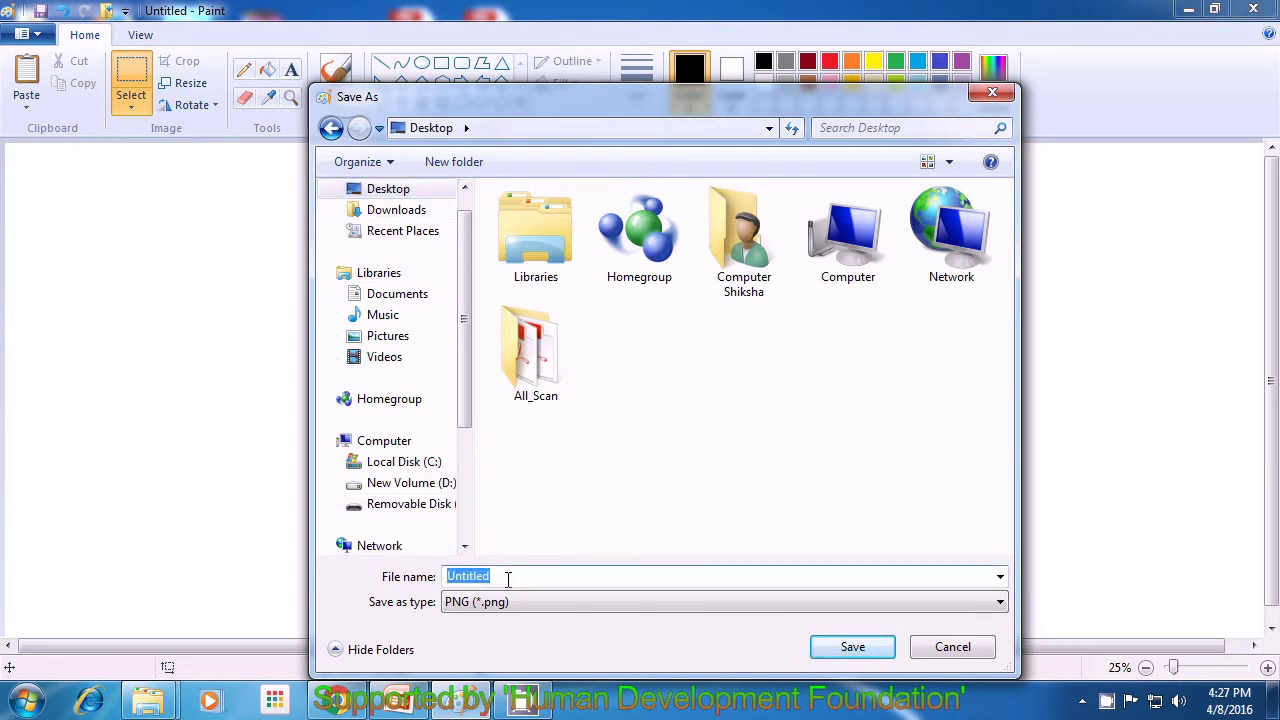
key(BackSpace)
text(M)
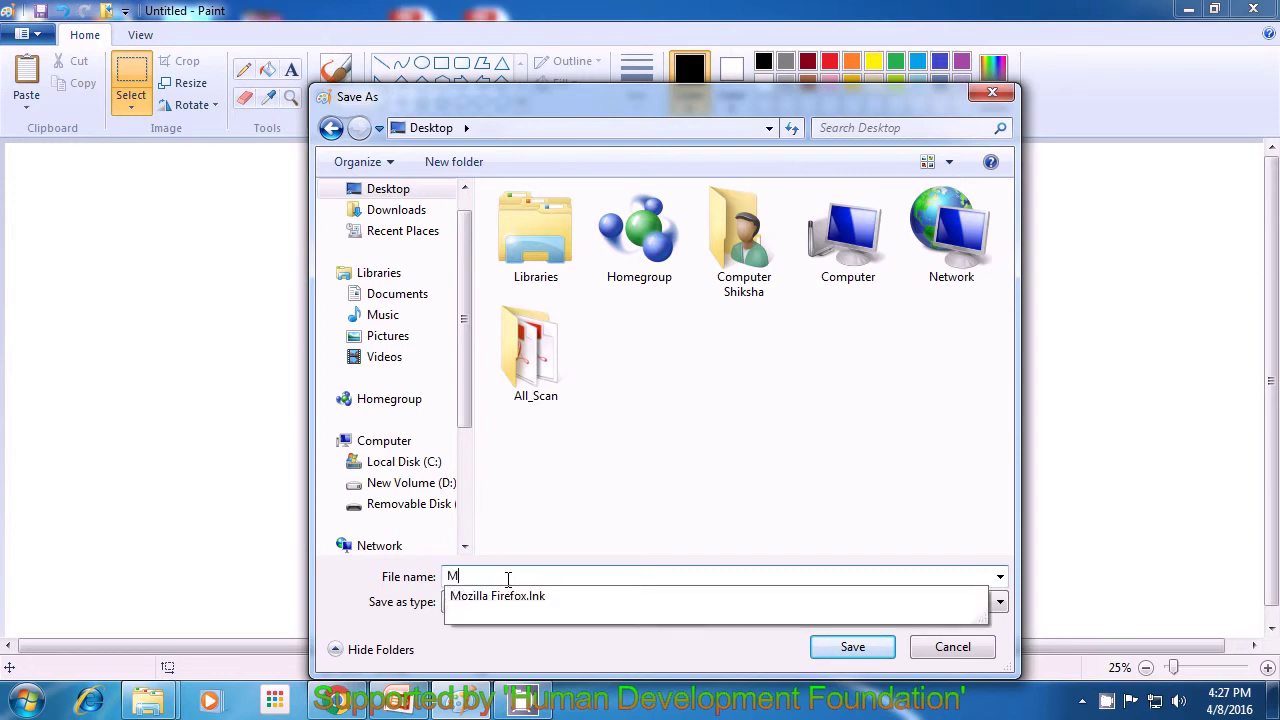
text(s)
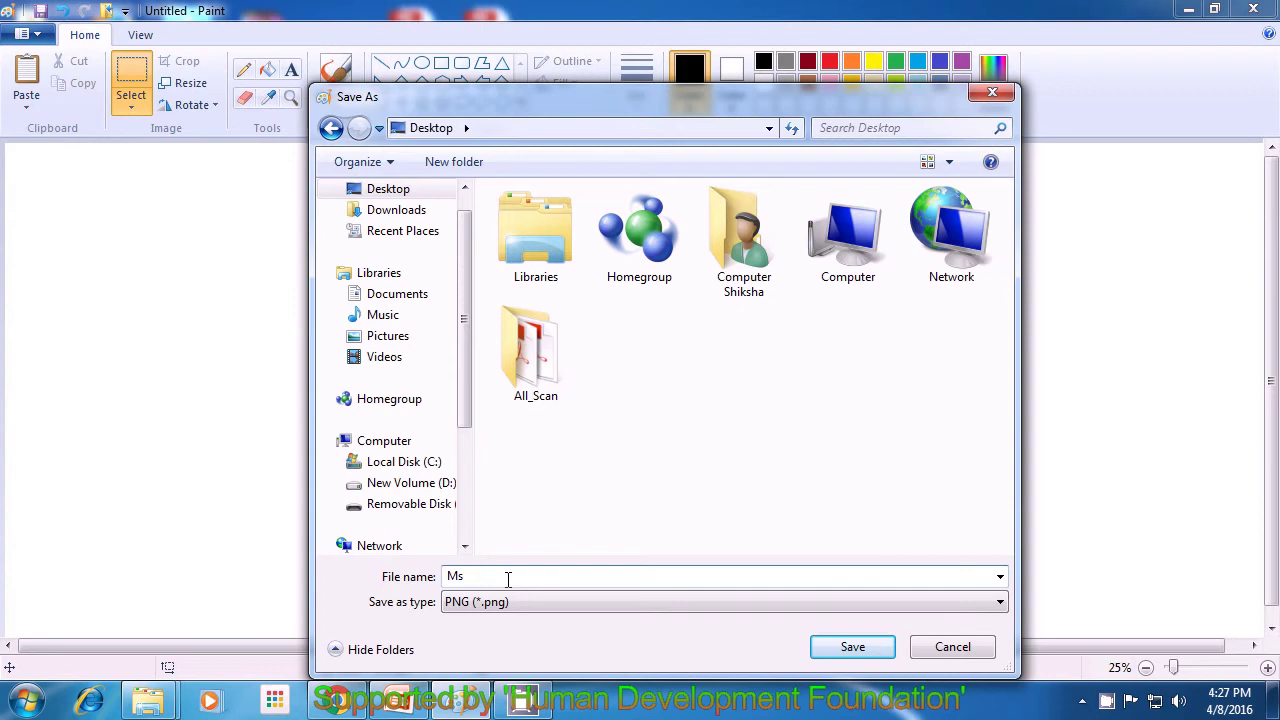
text(paint 1)
click(851, 648)
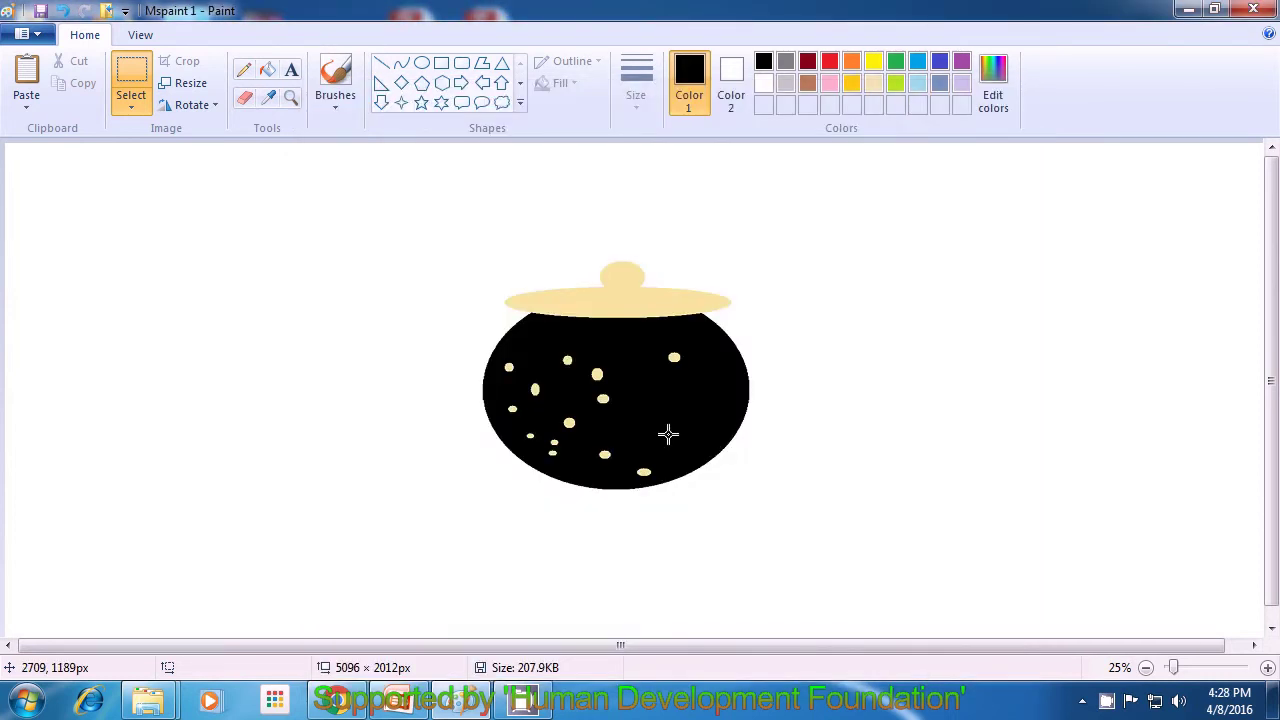